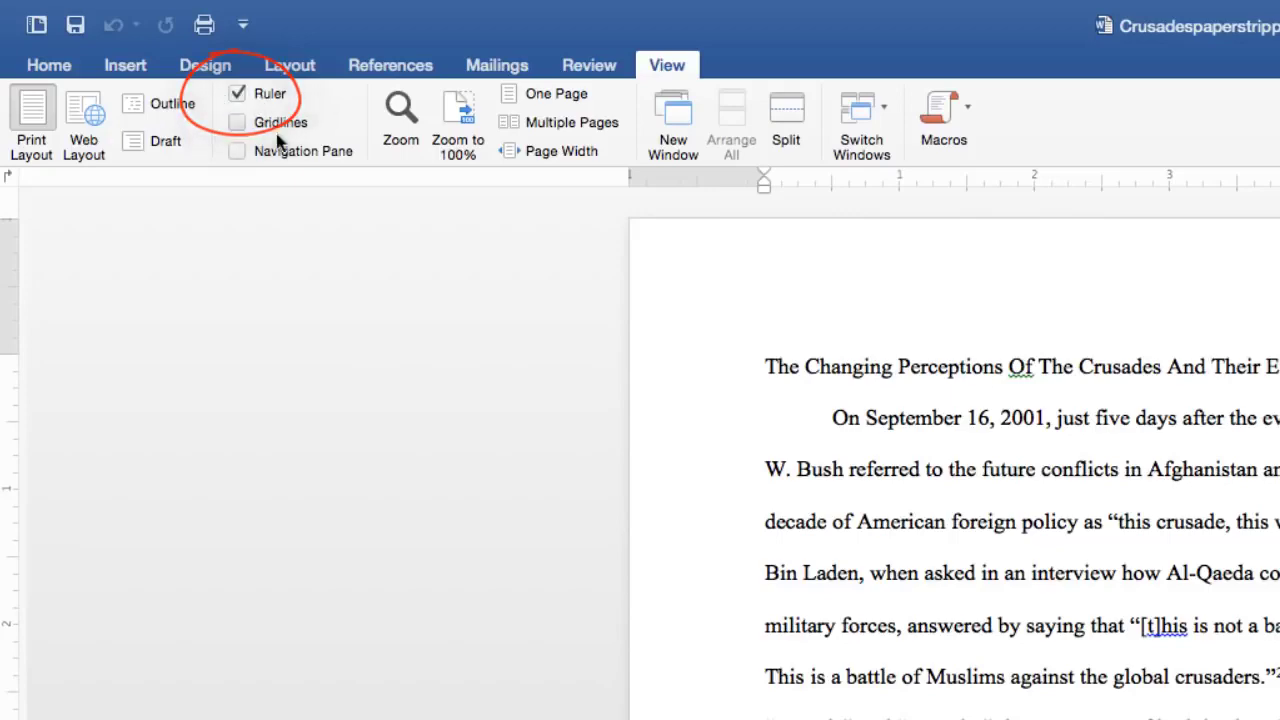
- Hide and reshow the ruler, then bring up the Layout options
left_click(238, 93)
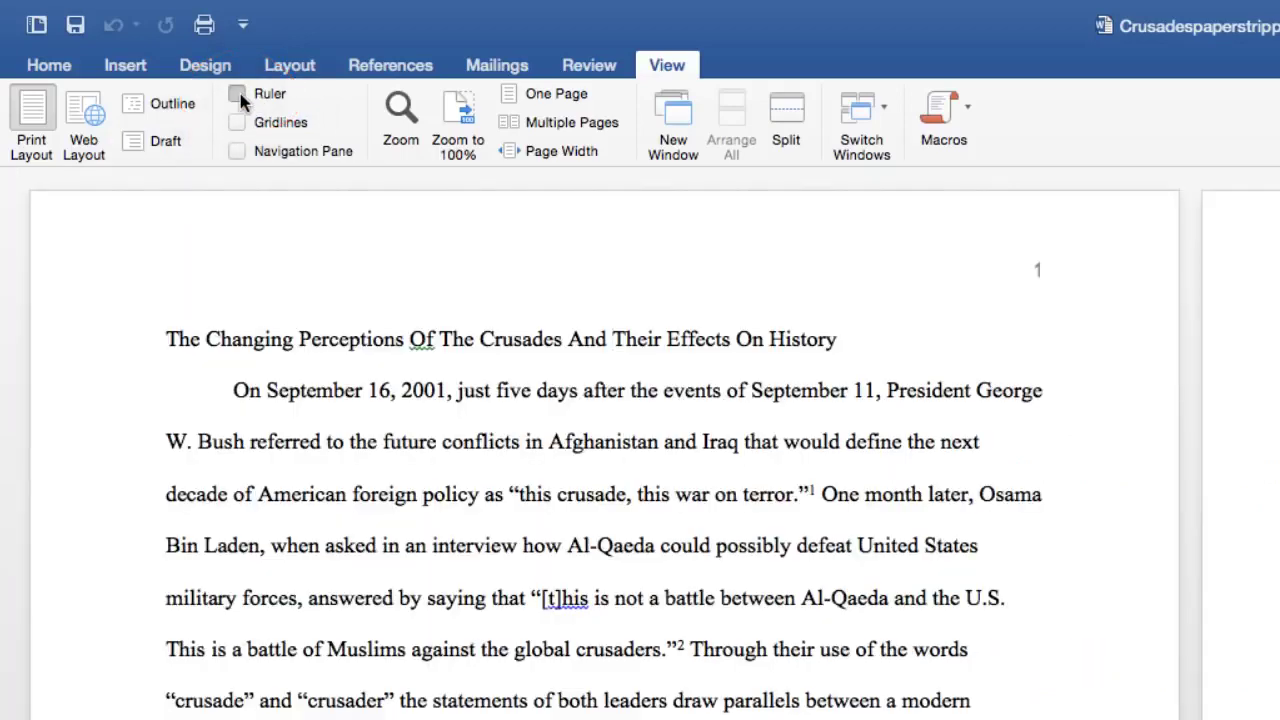
left_click(238, 93)
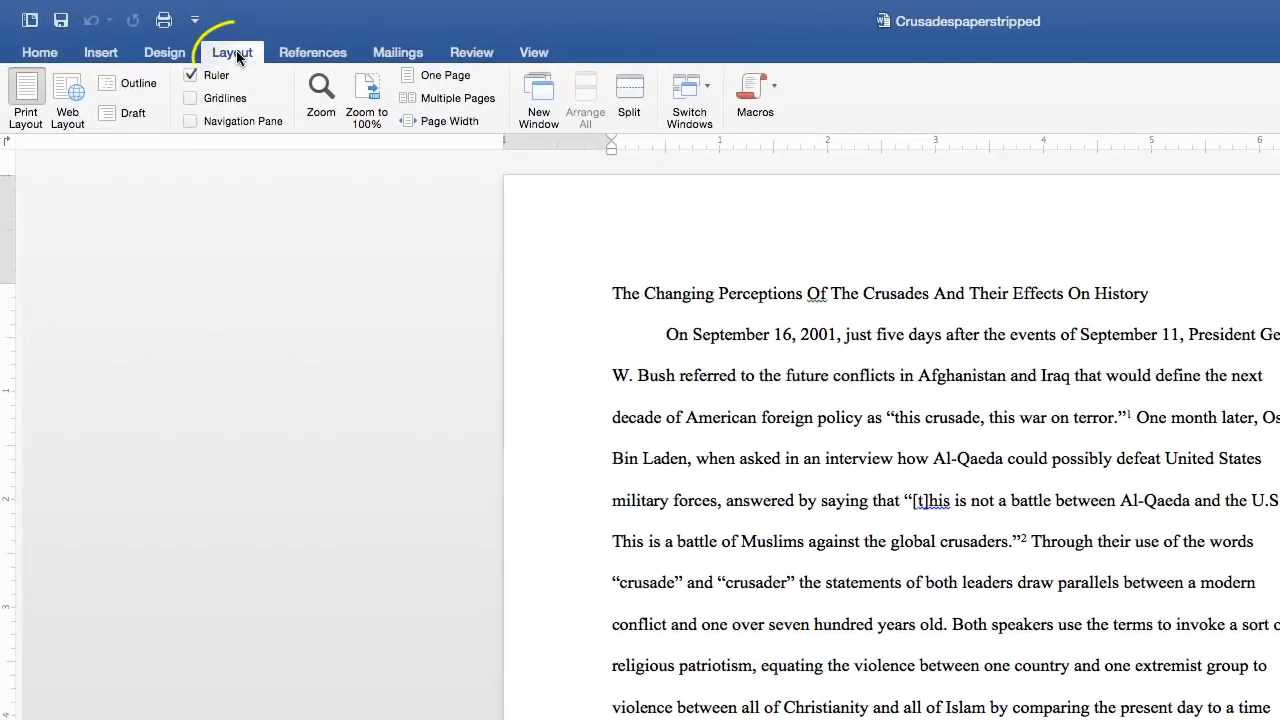
left_click(233, 54)
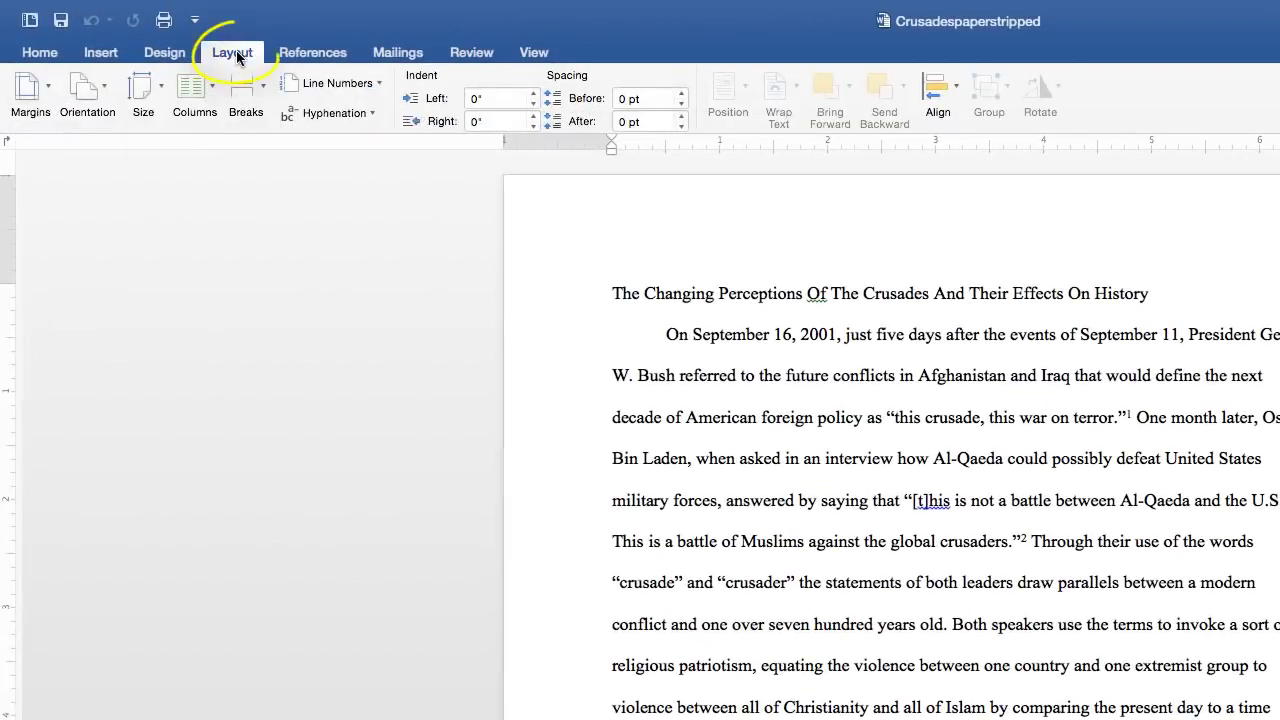
- Set custom 1" top, bottom, left and right margins for the whole document
left_click(33, 90)
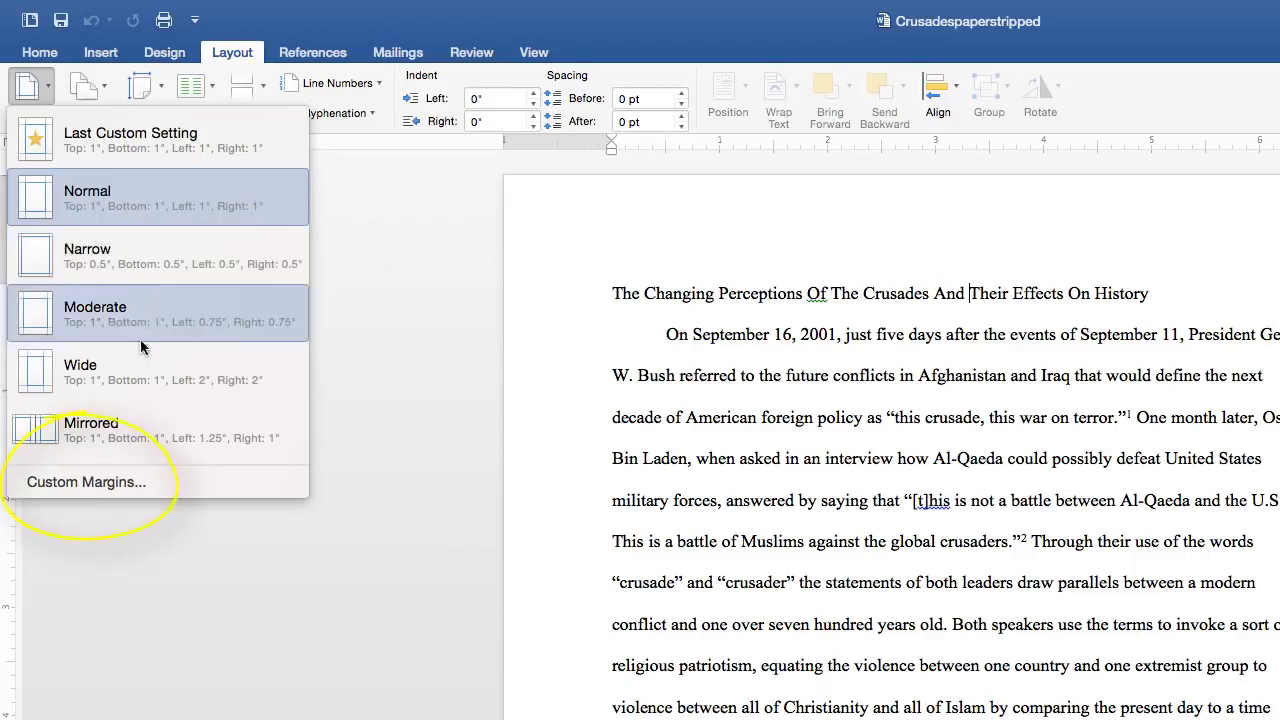
left_click(137, 485)
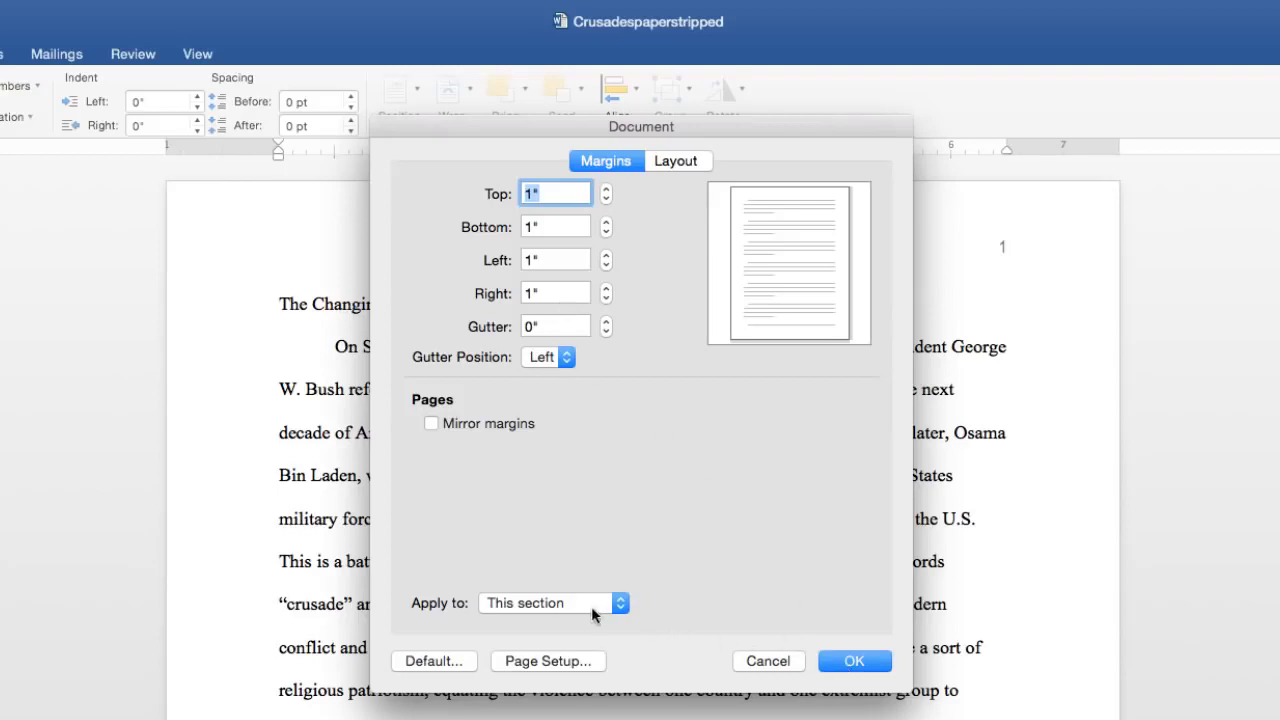
left_click(621, 603)
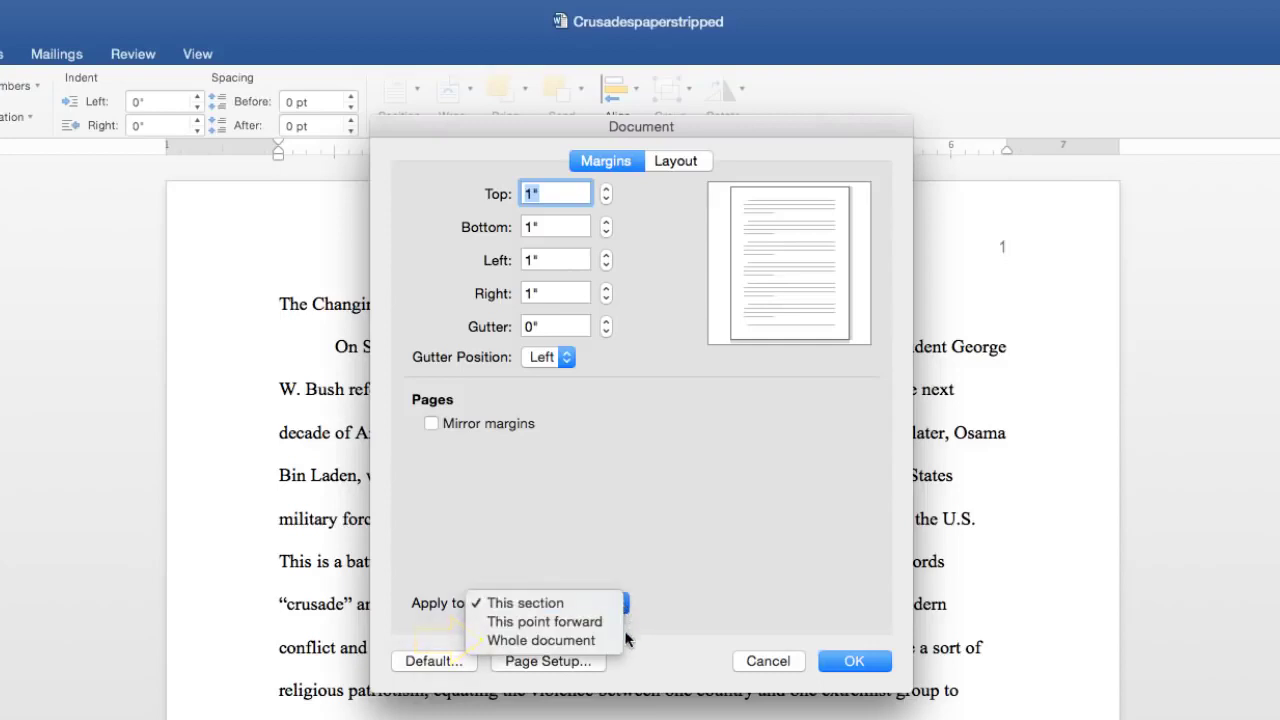
left_click(587, 641)
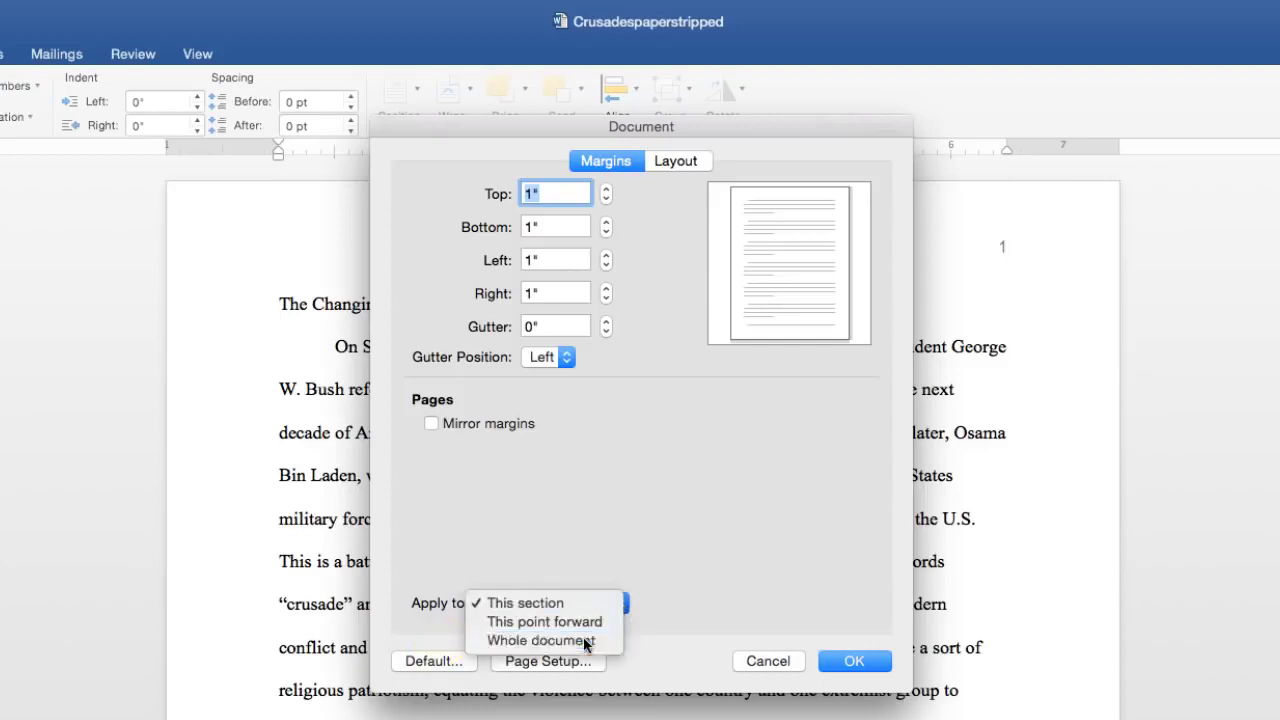
left_click(845, 660)
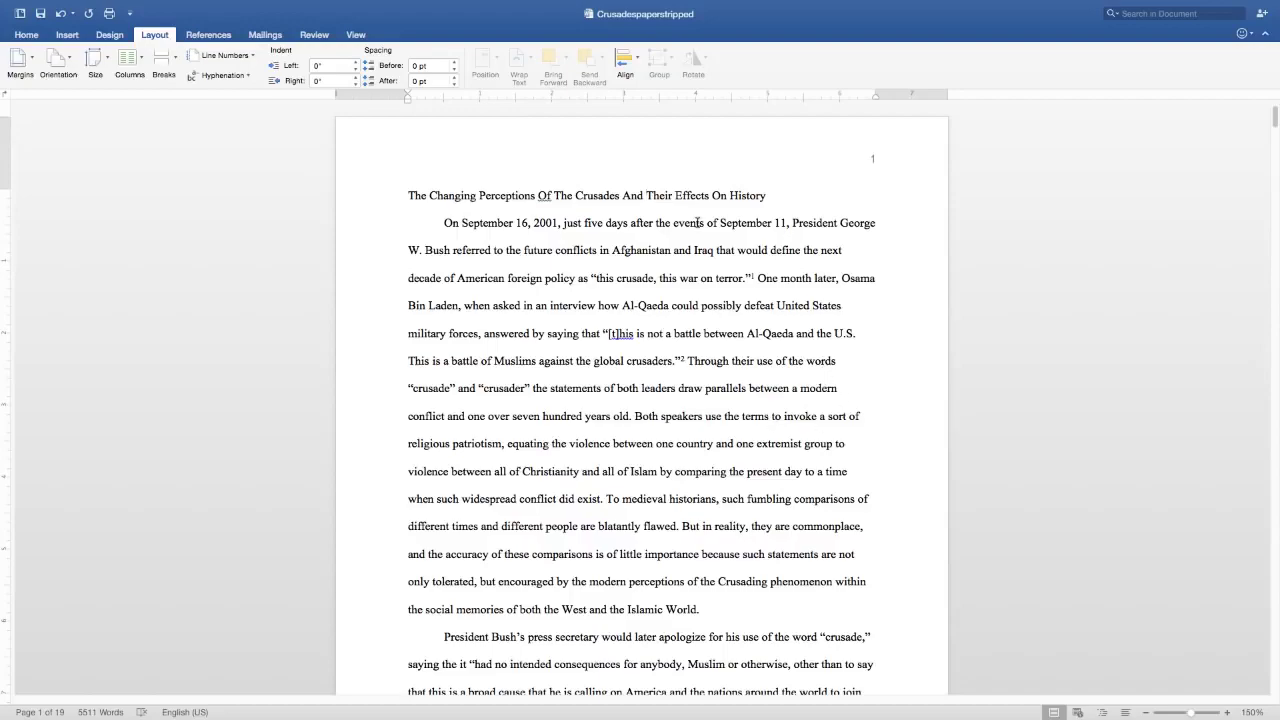
mouse_move(600, 5)
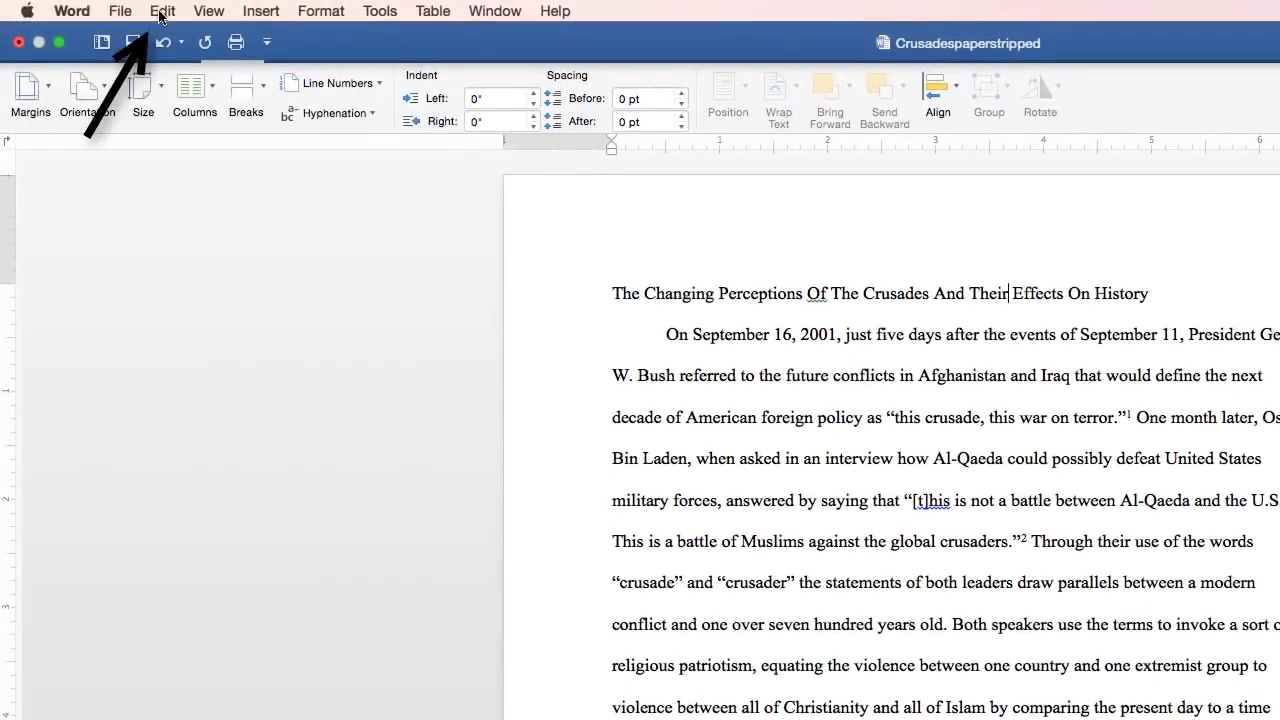
- Select all text and apply Double spacing, a 0.5" first-line indent and Don't add space between same-style paragraphs
left_click(160, 12)
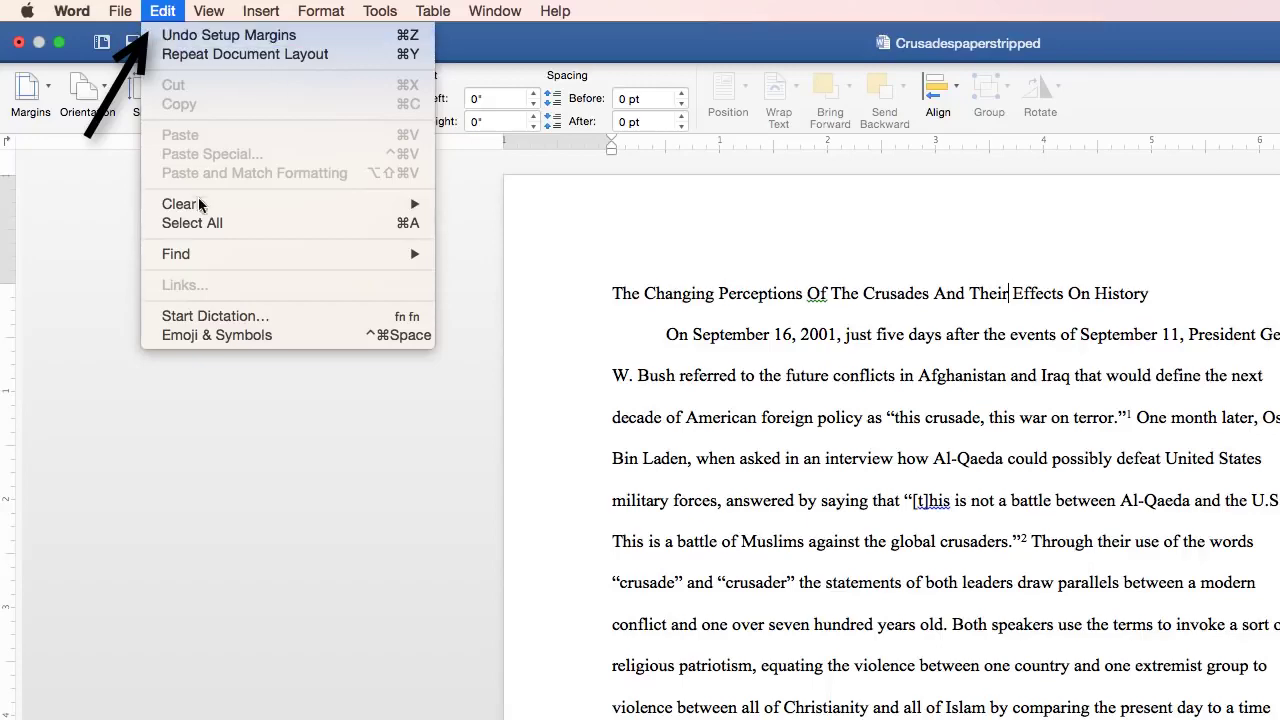
left_click(210, 225)
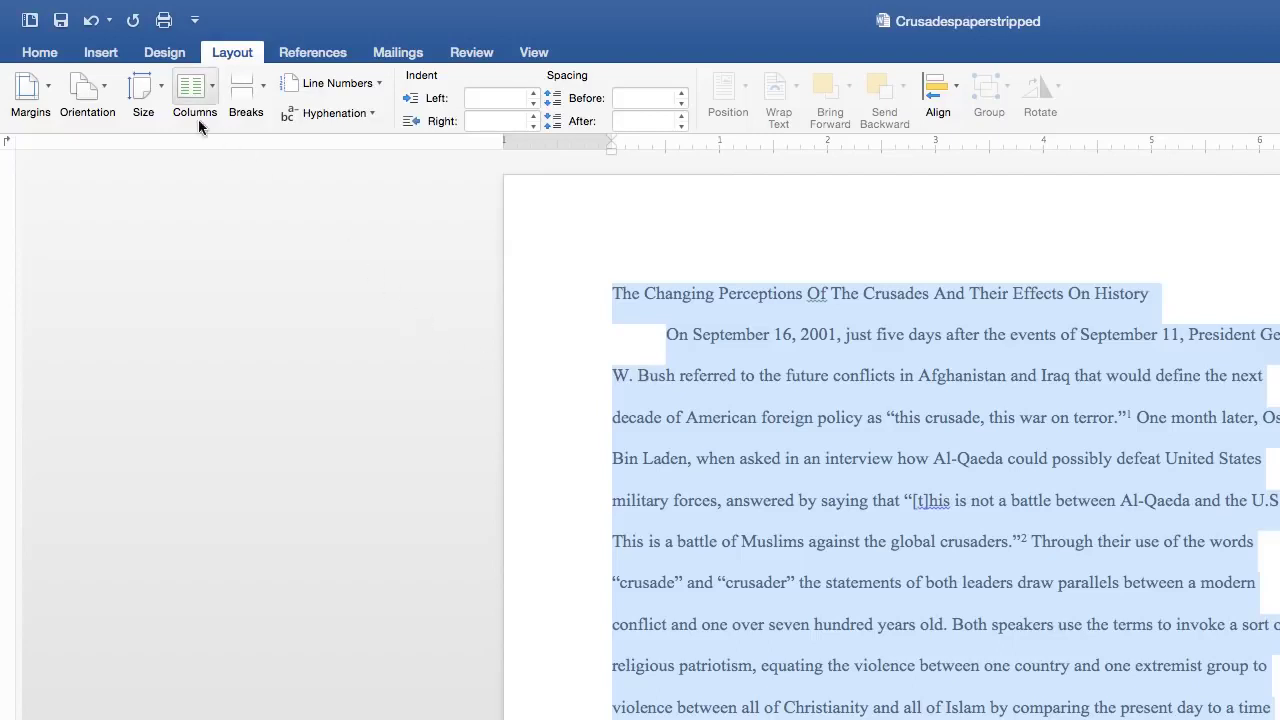
left_click(156, 9)
mouse_move(303, 9)
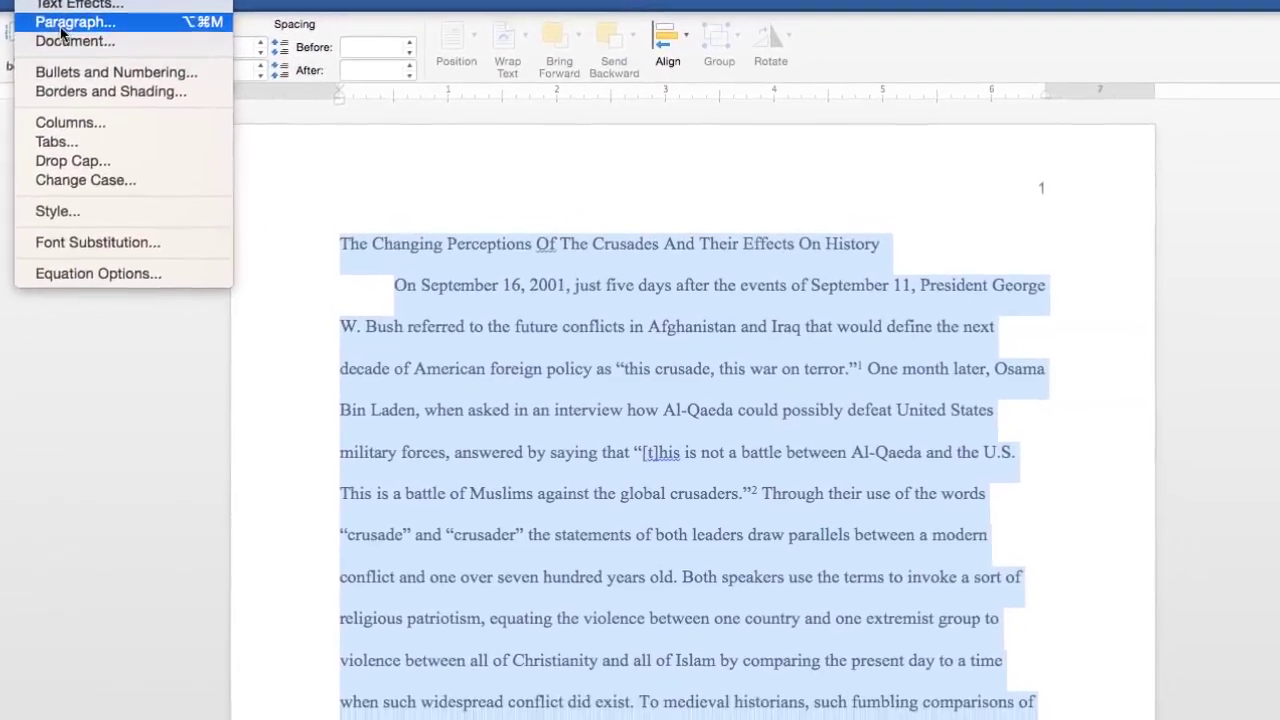
left_click(349, 73)
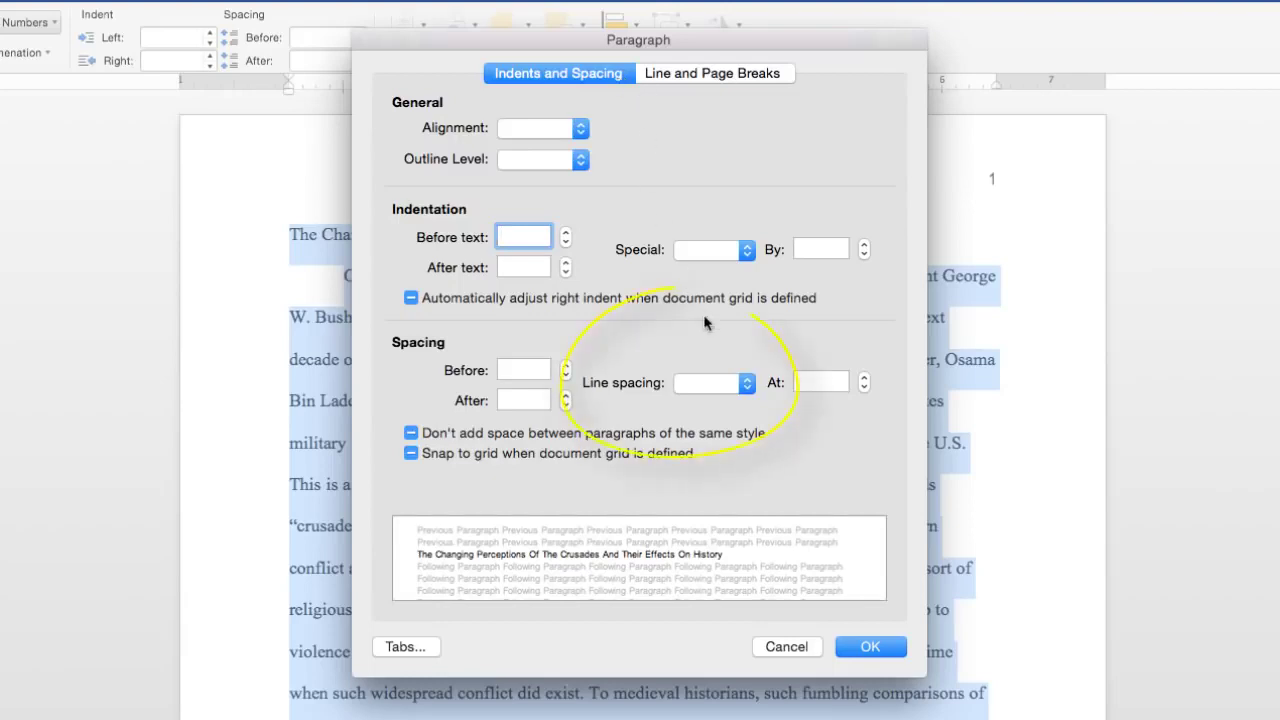
left_click(748, 383)
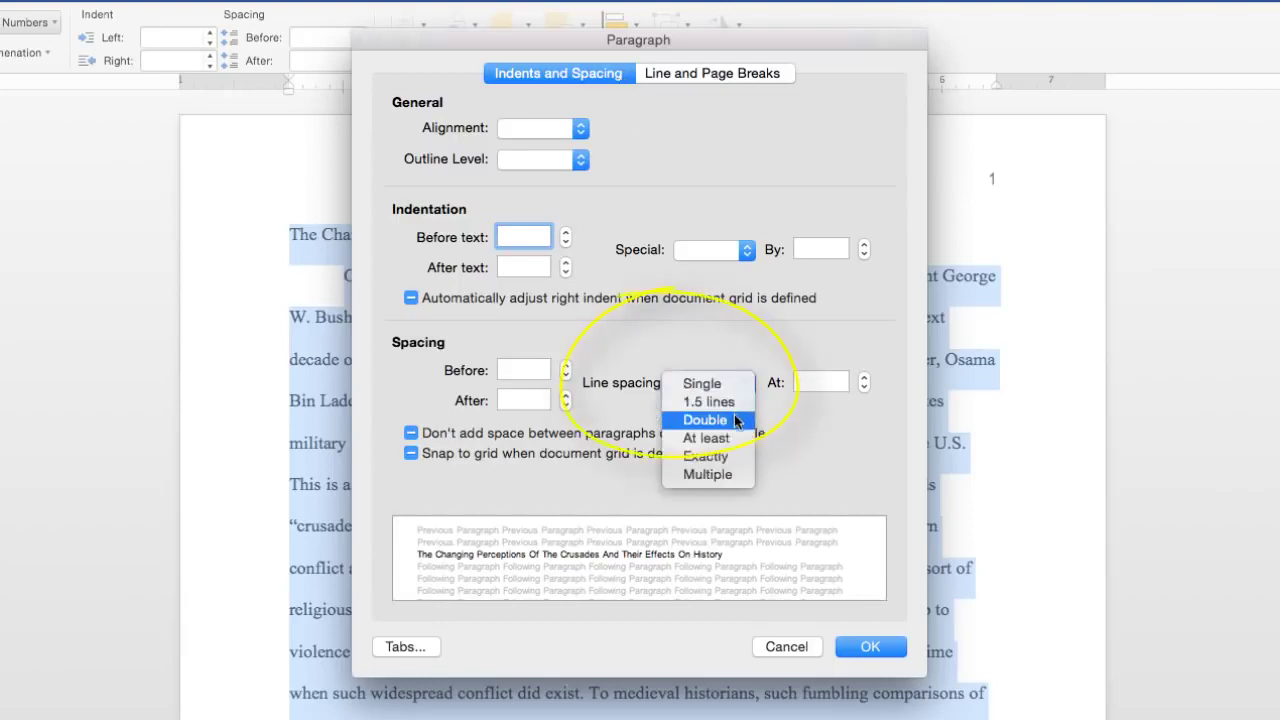
left_click(736, 420)
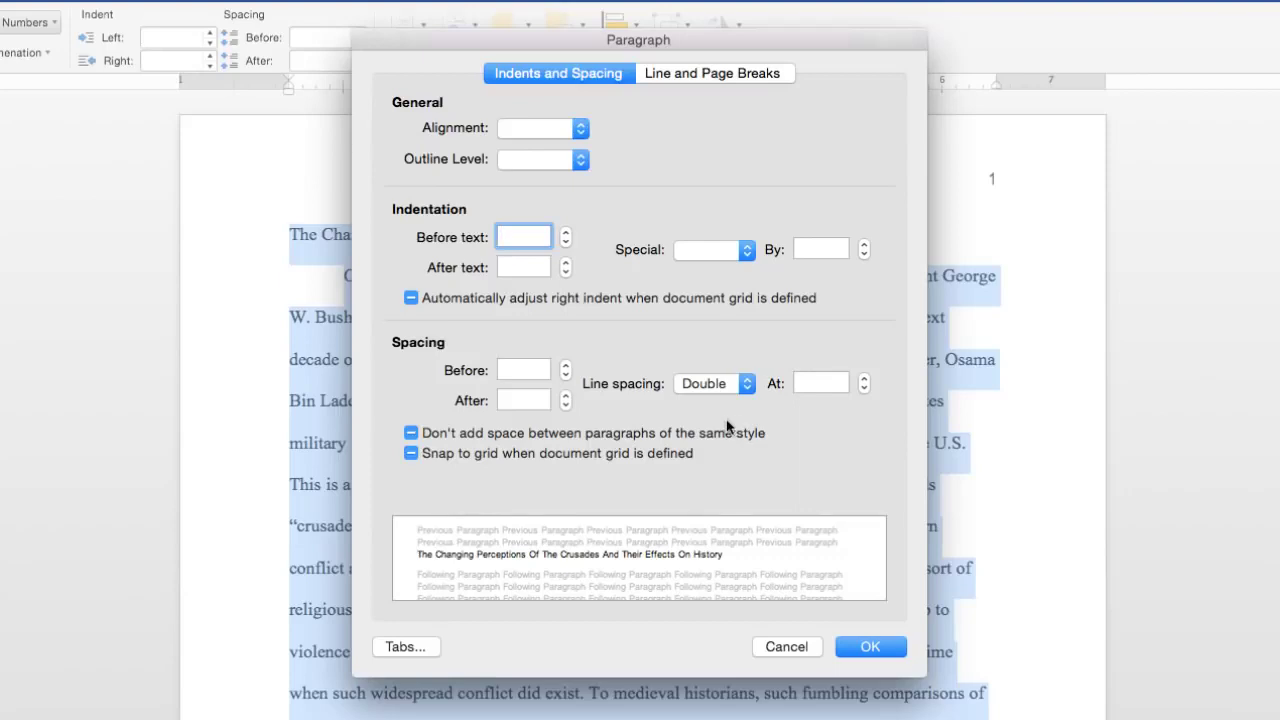
left_click(410, 435)
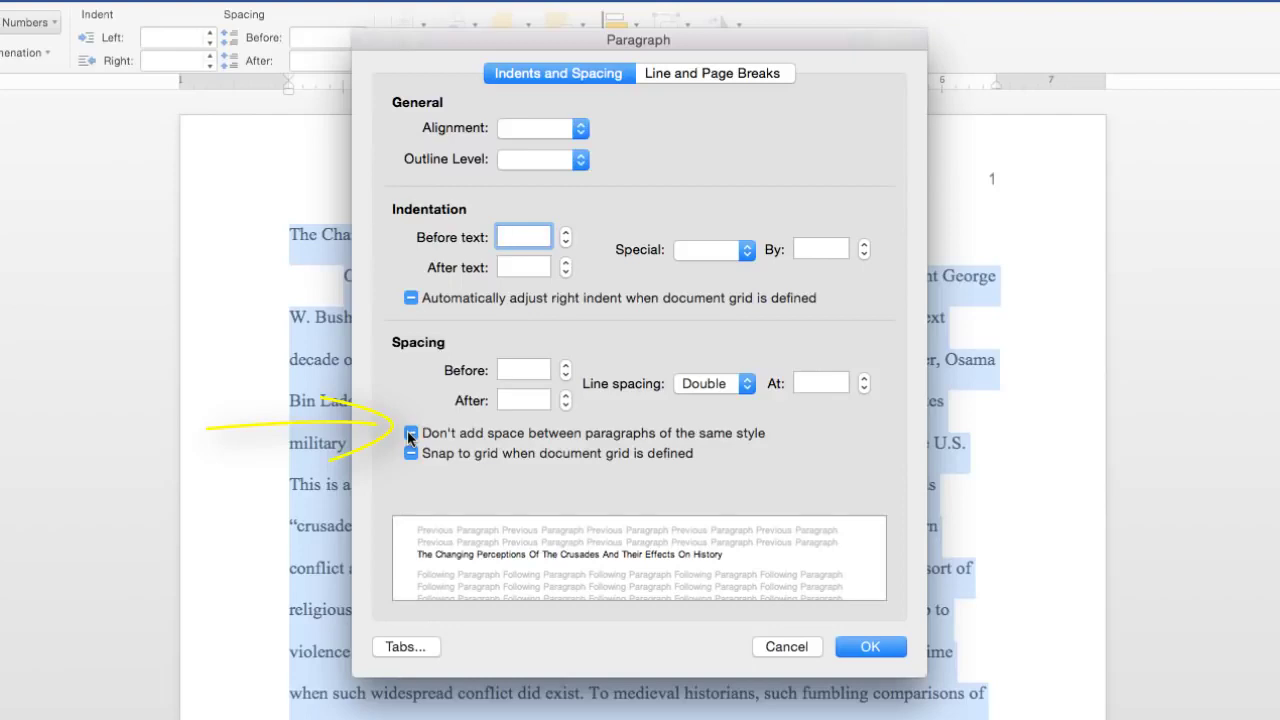
left_click(748, 252)
left_click(735, 267)
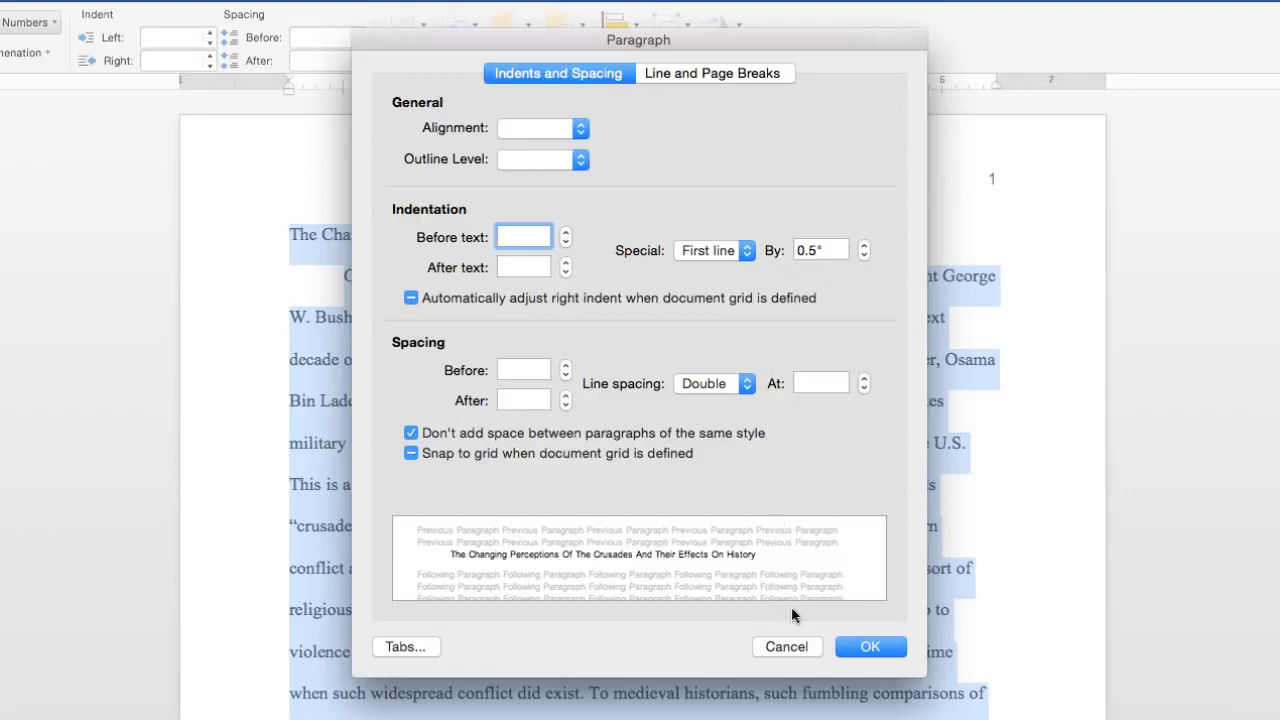
left_click(786, 646)
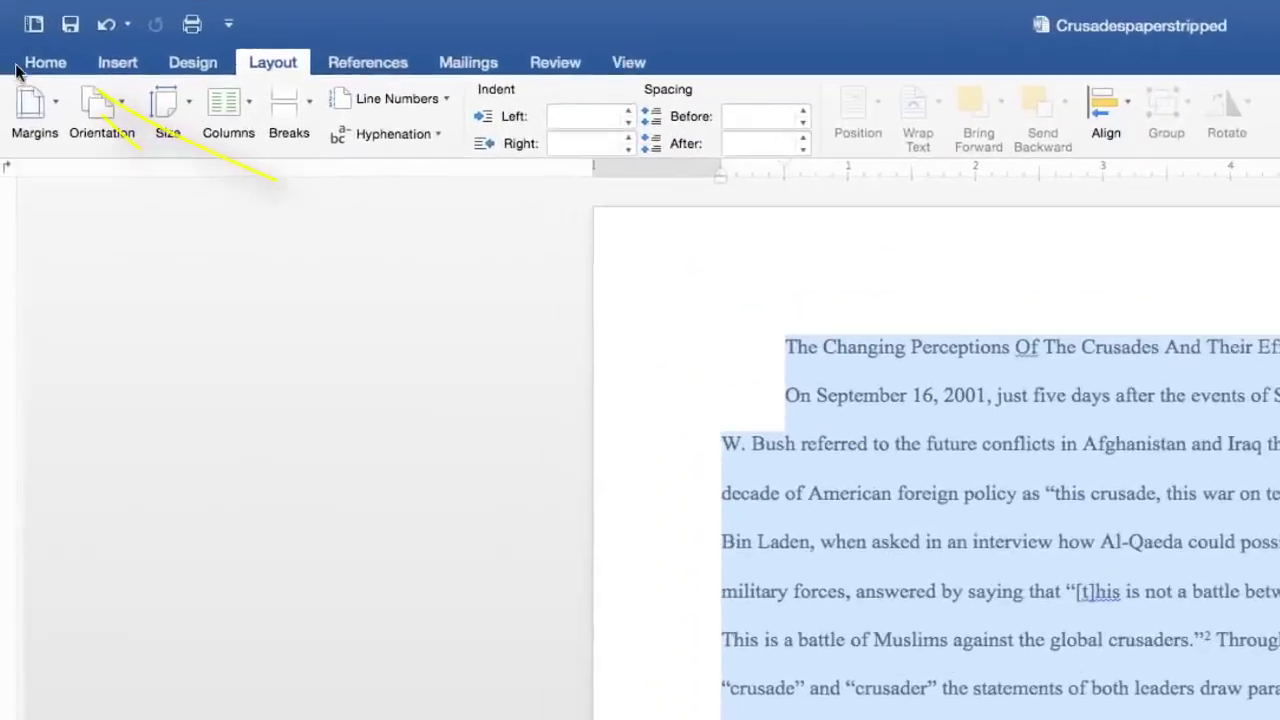
- Change the whole paper's font to Times New Roman
left_click(45, 70)
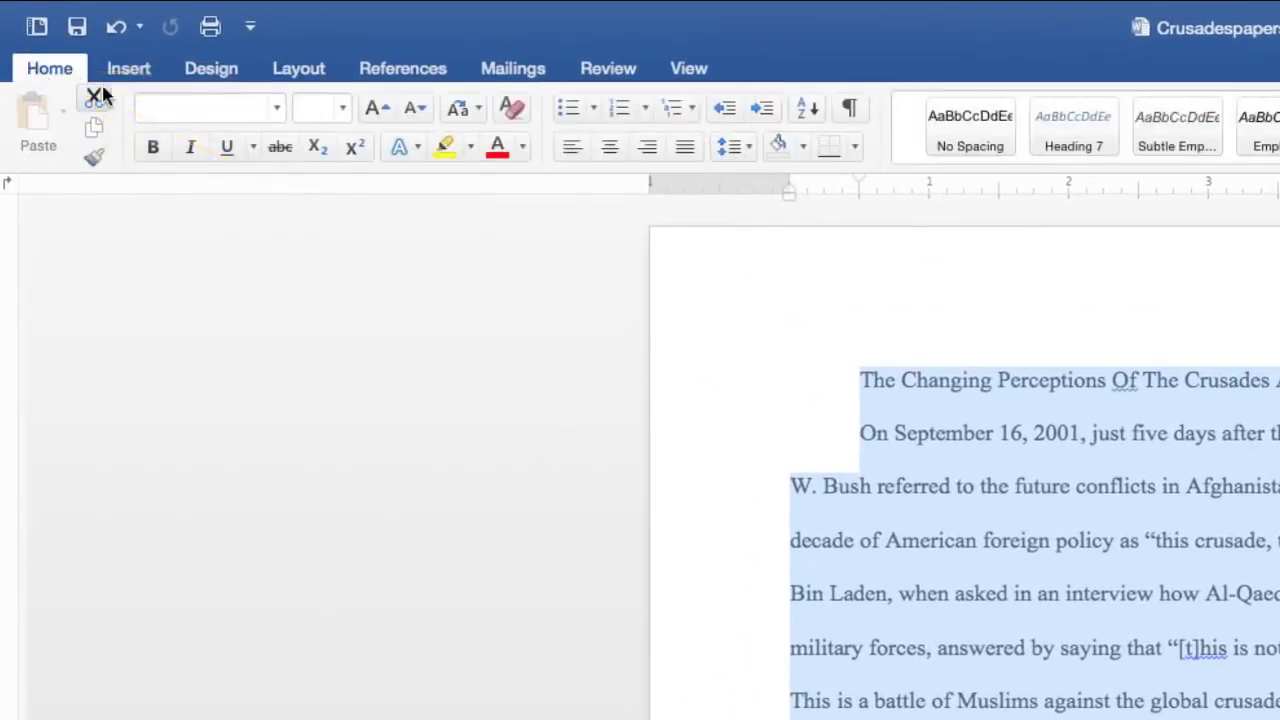
left_click(277, 108)
mouse_move(278, 133)
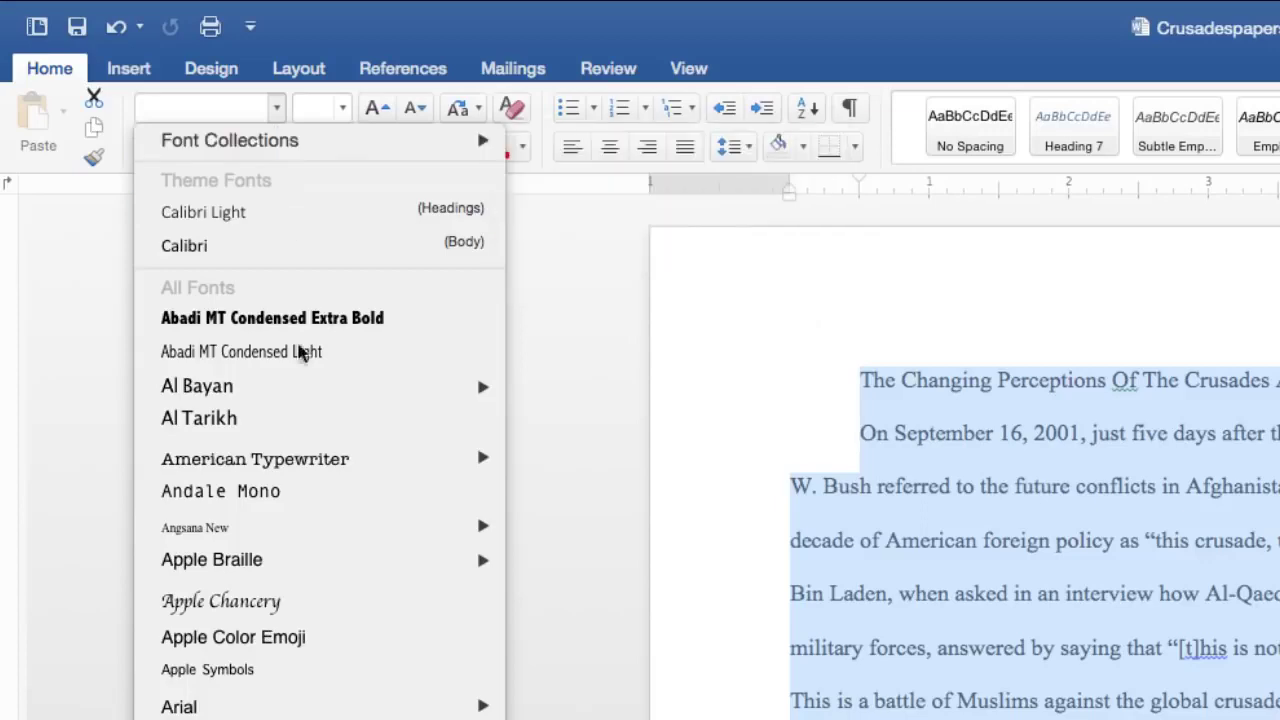
scroll(316, 422, "down", 15)
scroll(316, 422, "down", 10)
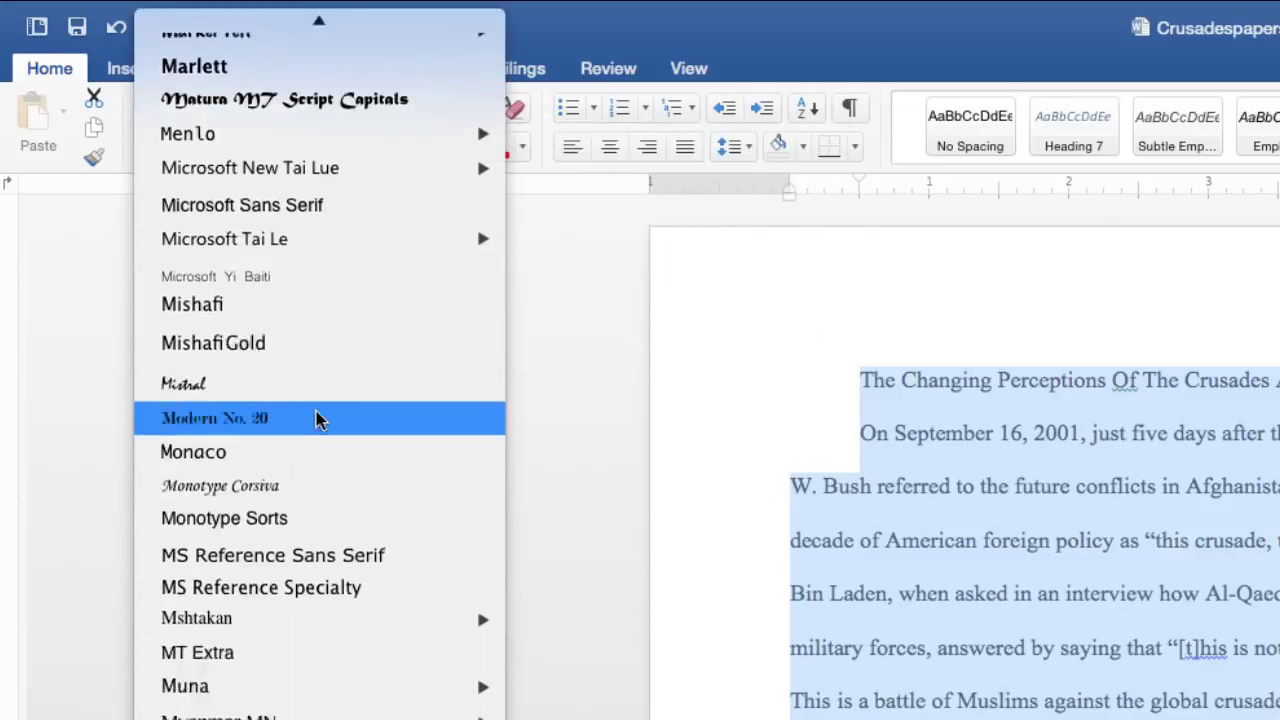
scroll(280, 260, "up", 20)
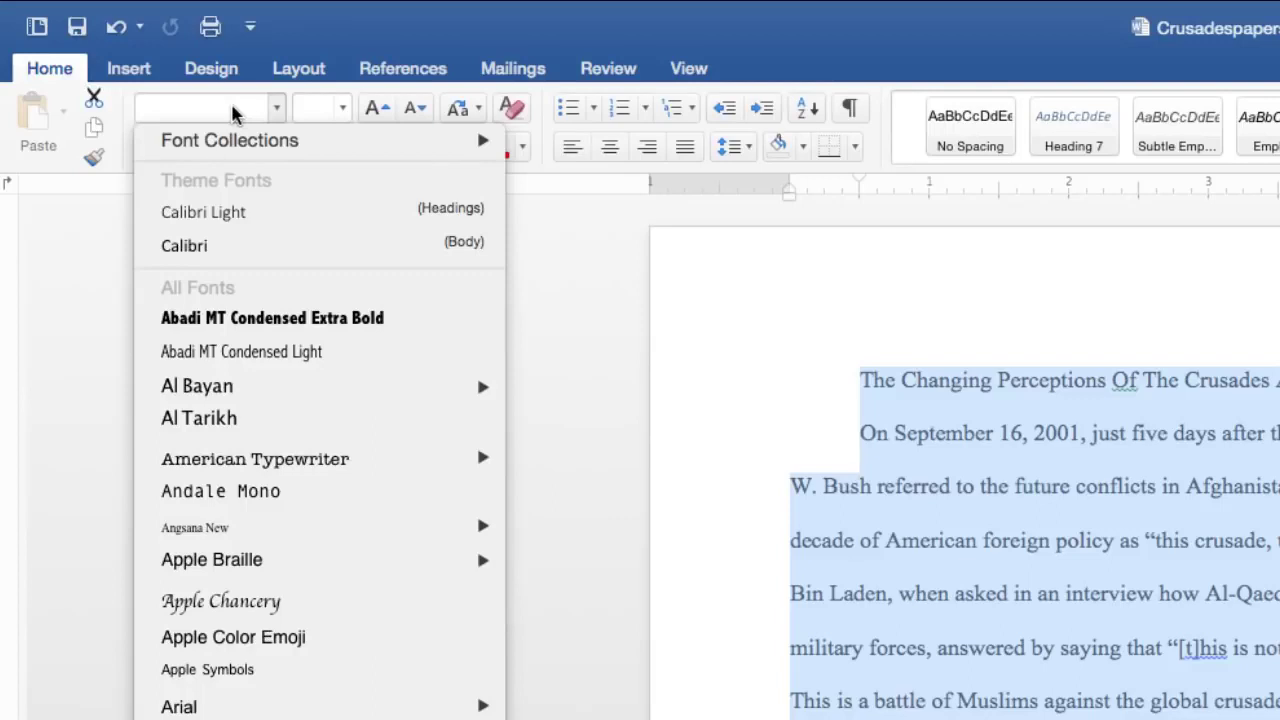
left_click(226, 110)
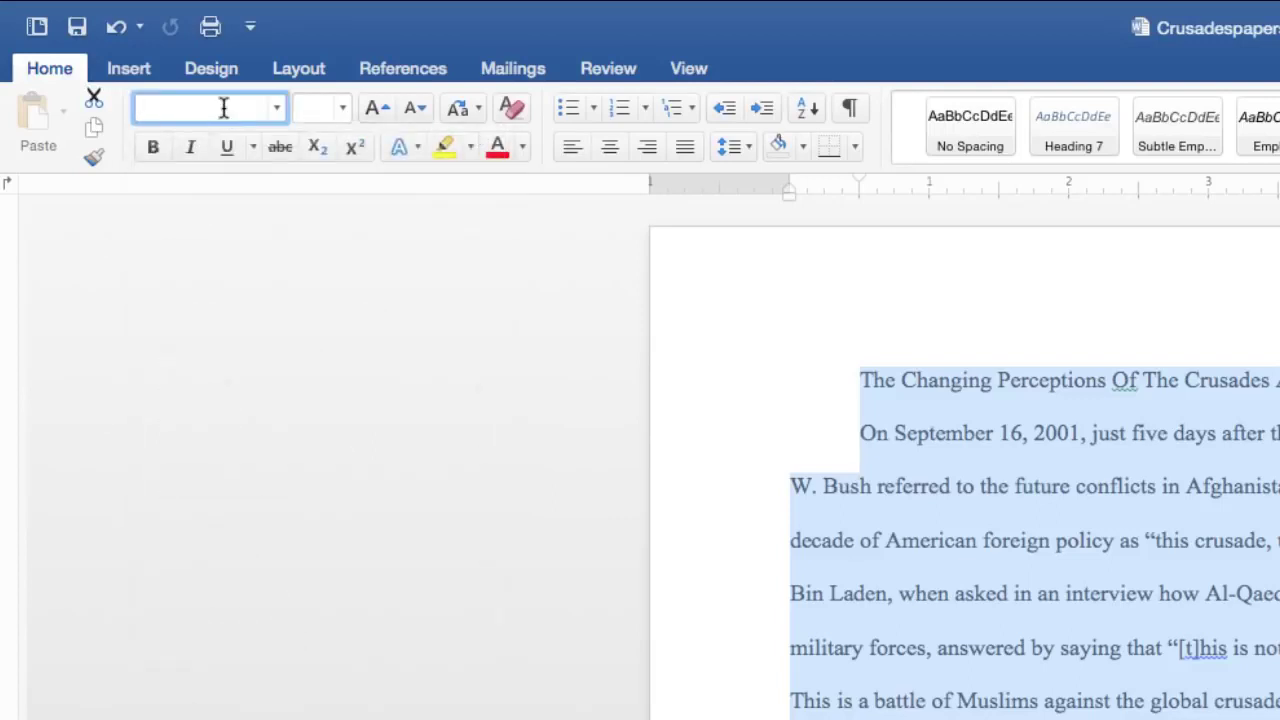
type("Times")
key("Return")
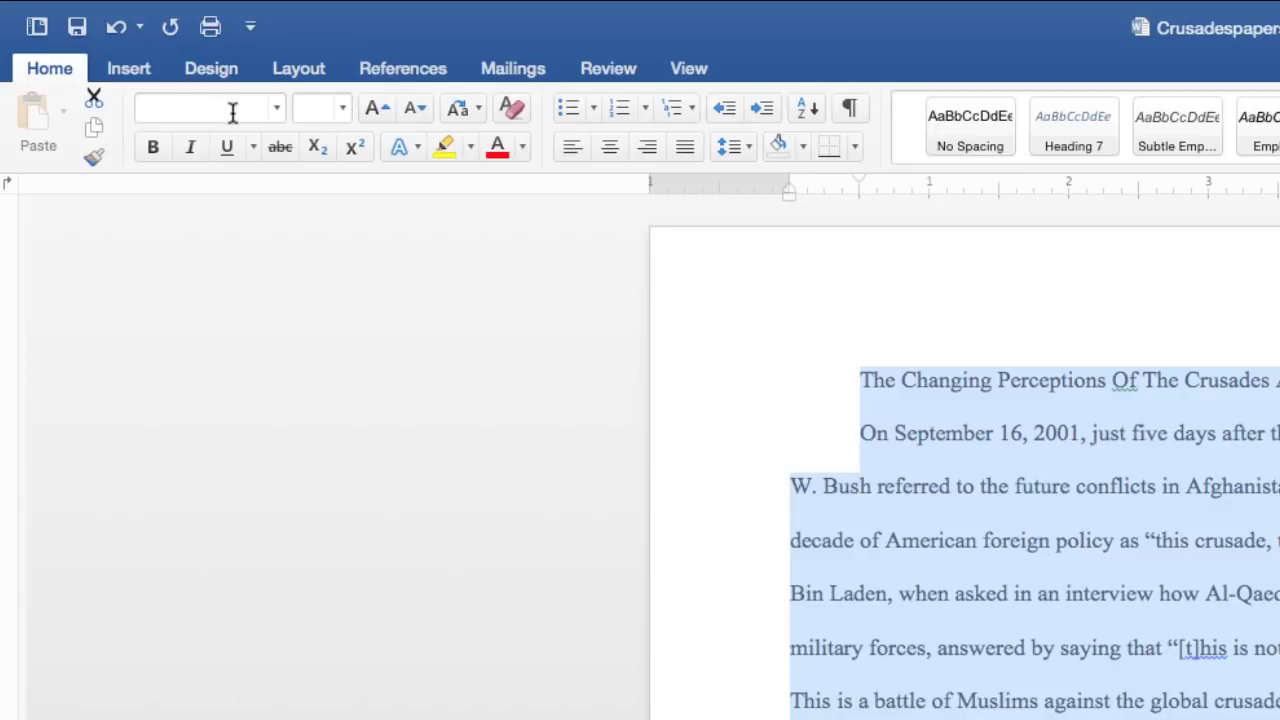
- Check the font size list, leaving the size unchanged
left_click(315, 108)
left_click(342, 112)
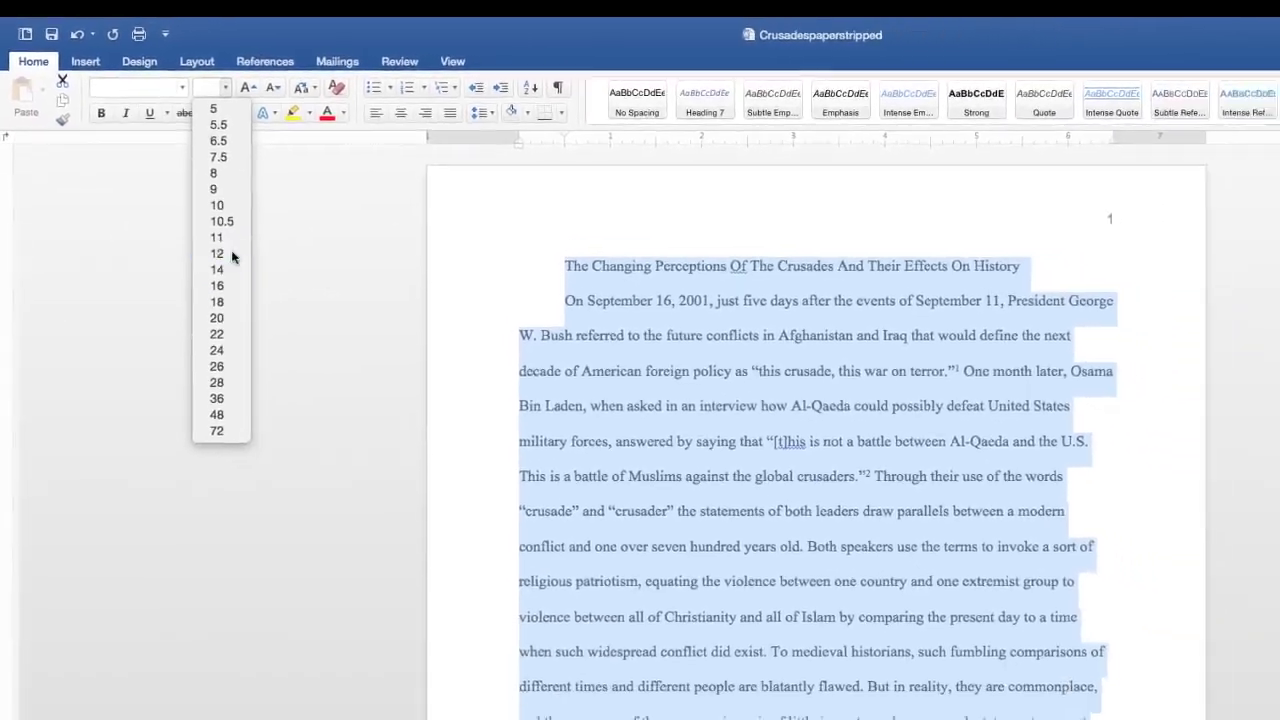
left_click(232, 257)
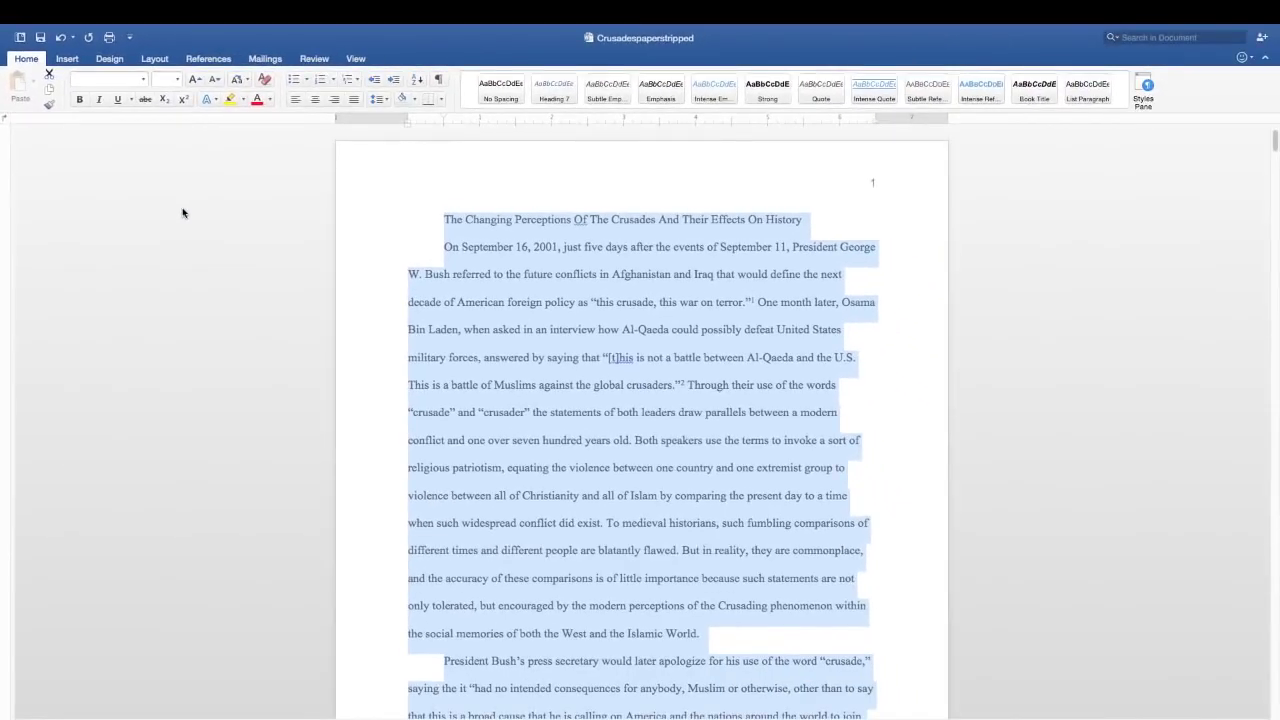
- Insert a page break before the 'On September' paragraph so the body starts on page 2
left_click(380, 300)
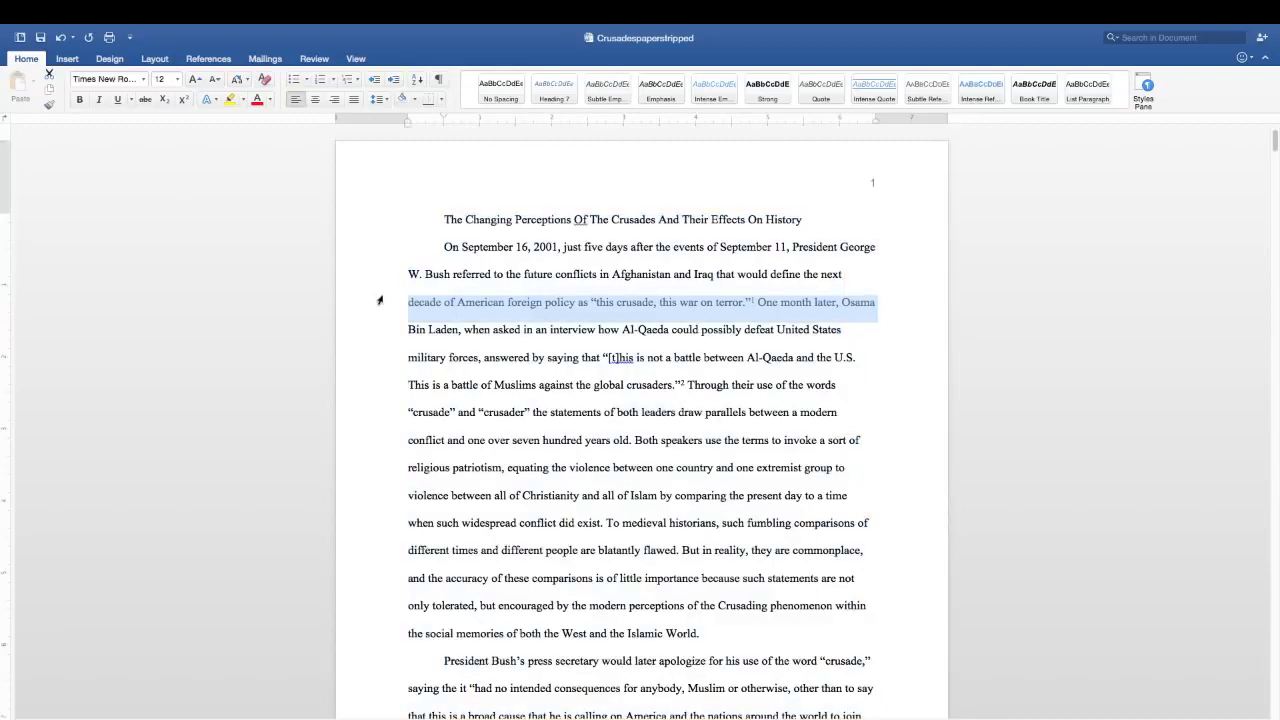
left_click(444, 277)
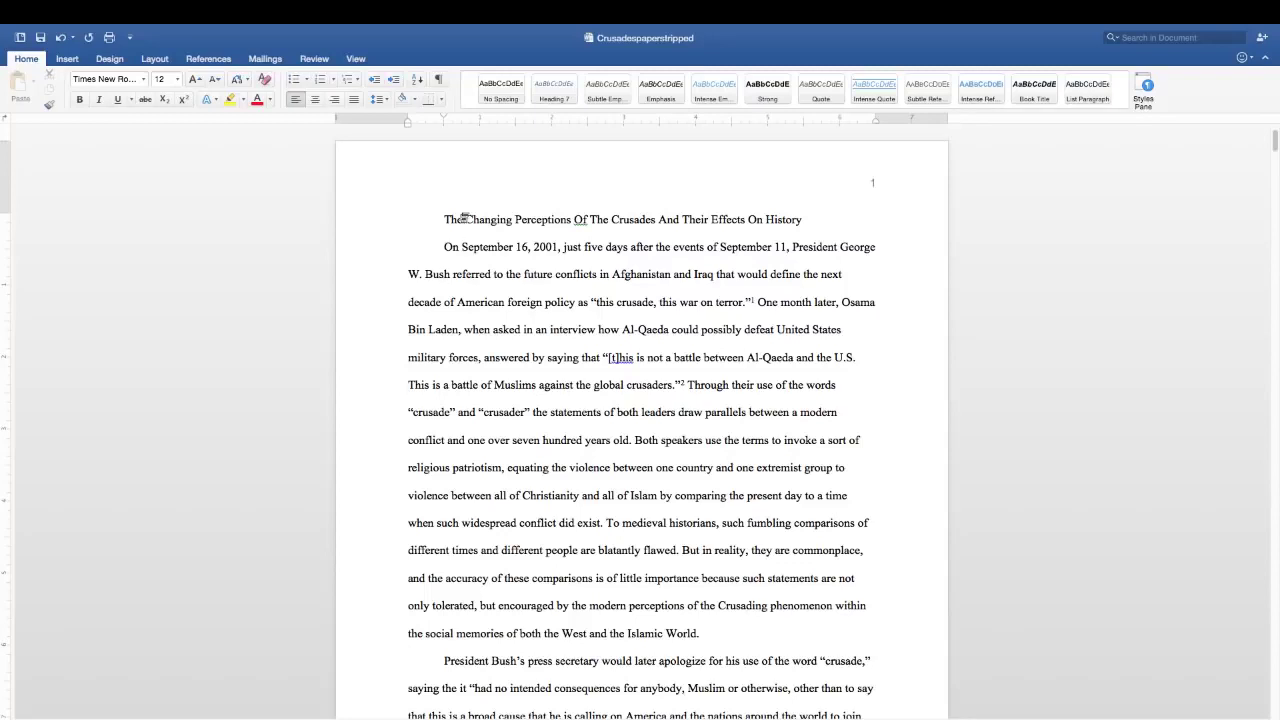
left_click(440, 247)
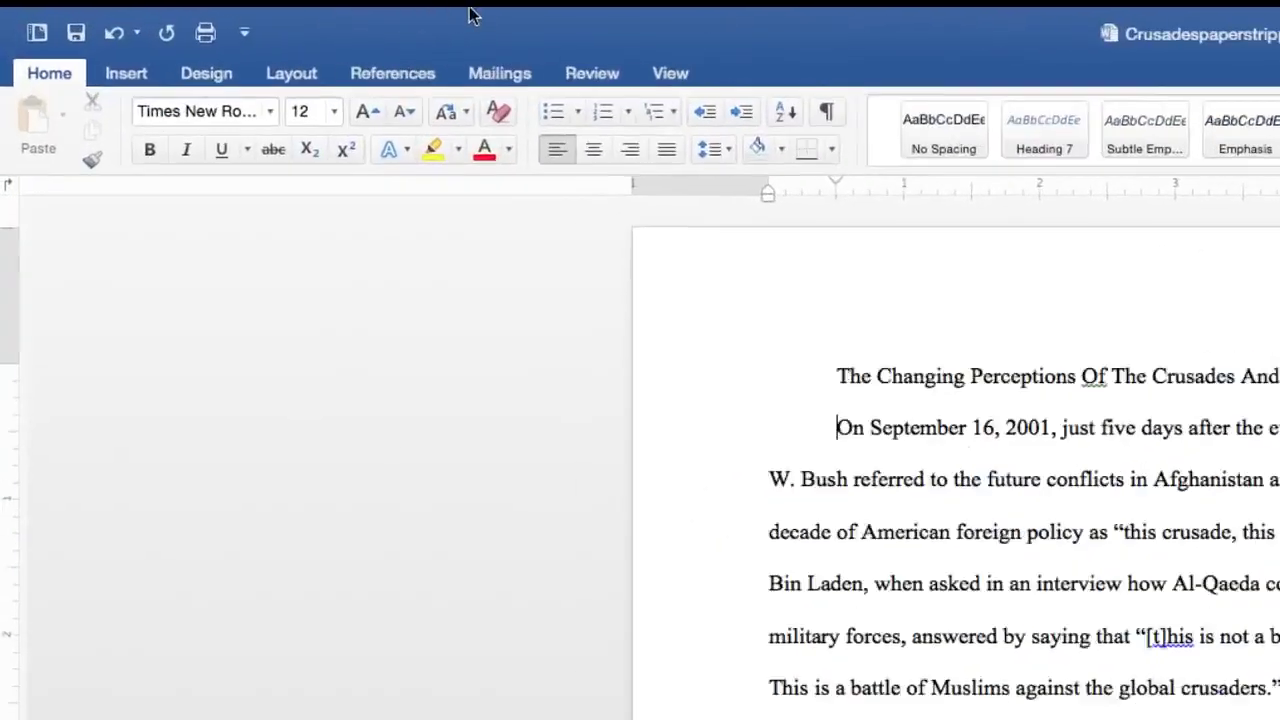
mouse_move(254, 30)
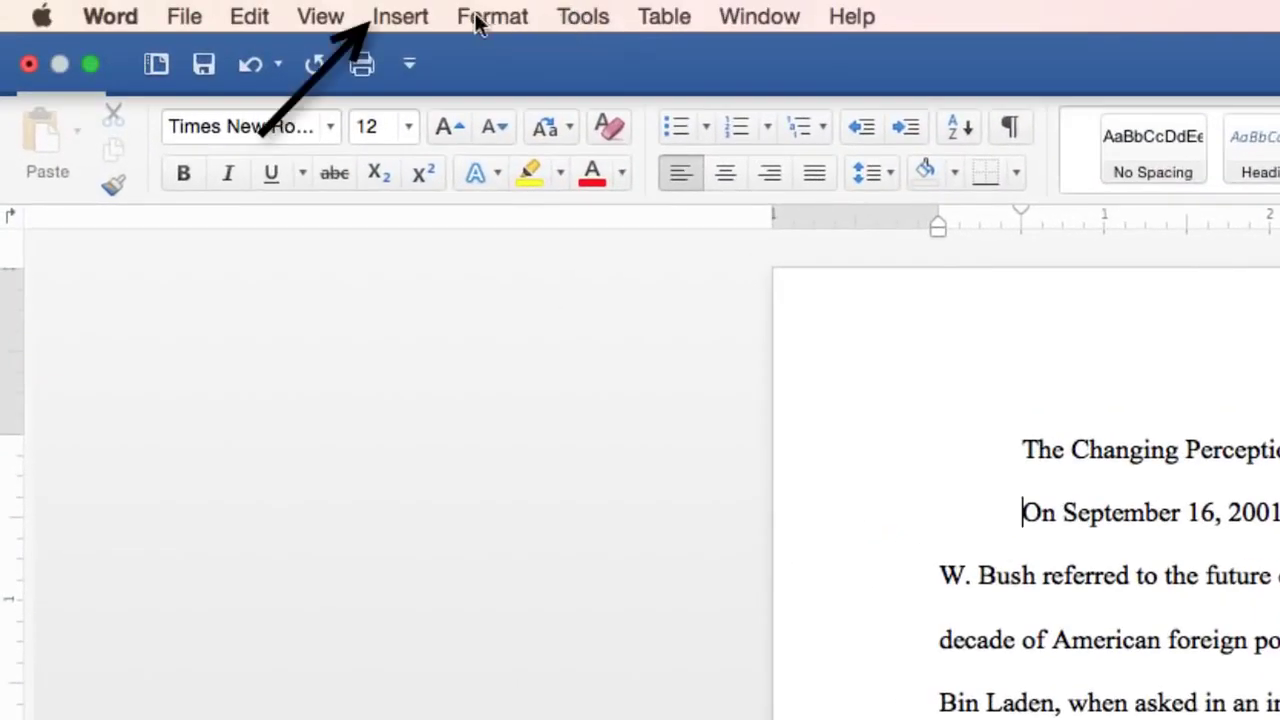
left_click(401, 17)
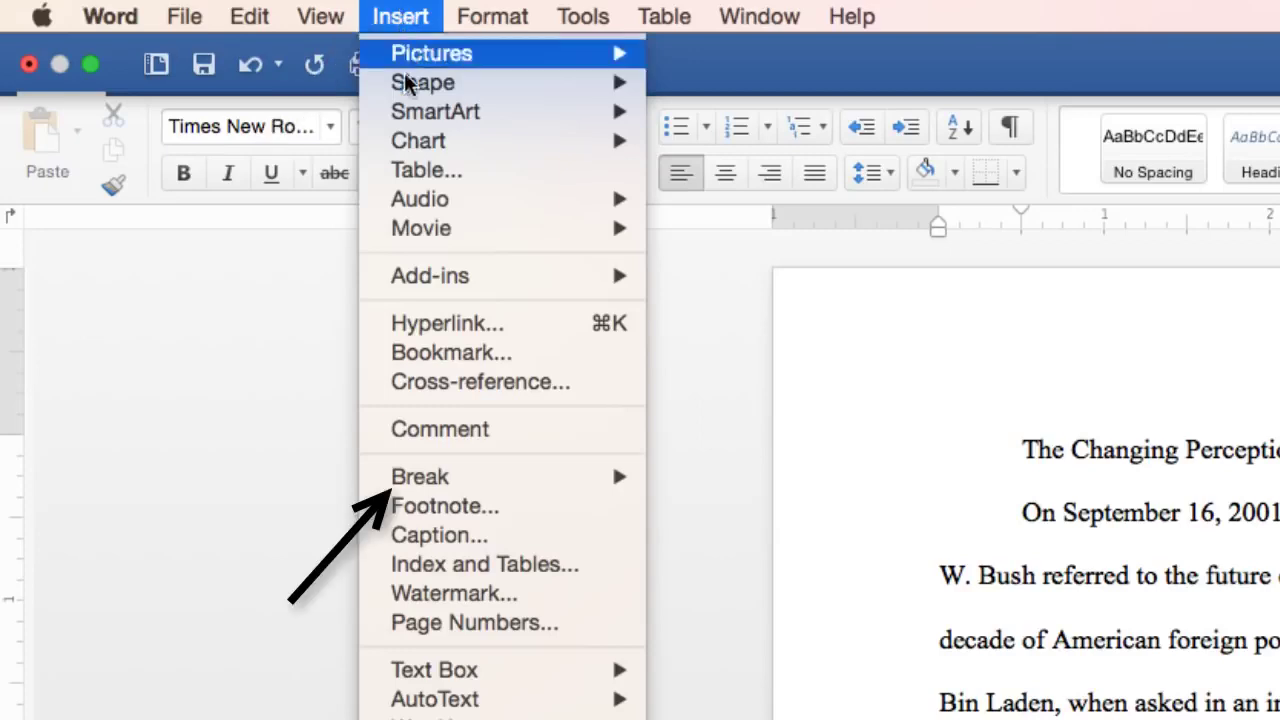
mouse_move(419, 480)
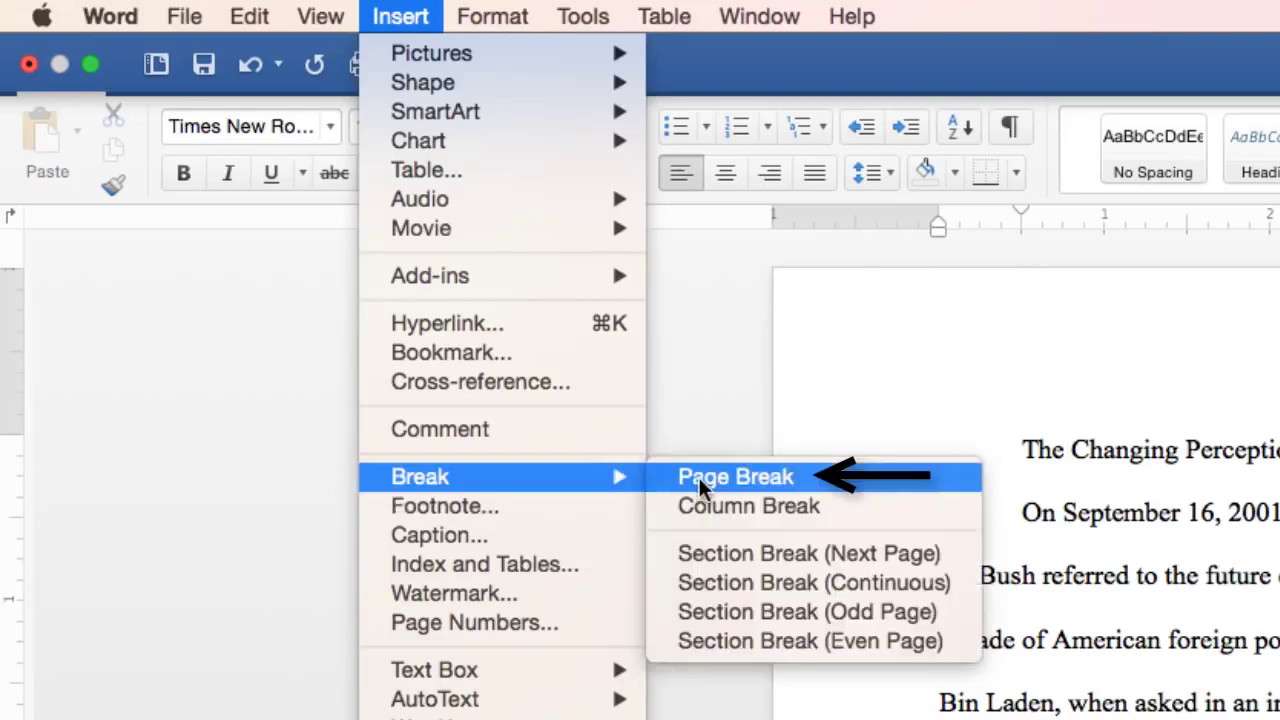
left_click(699, 477)
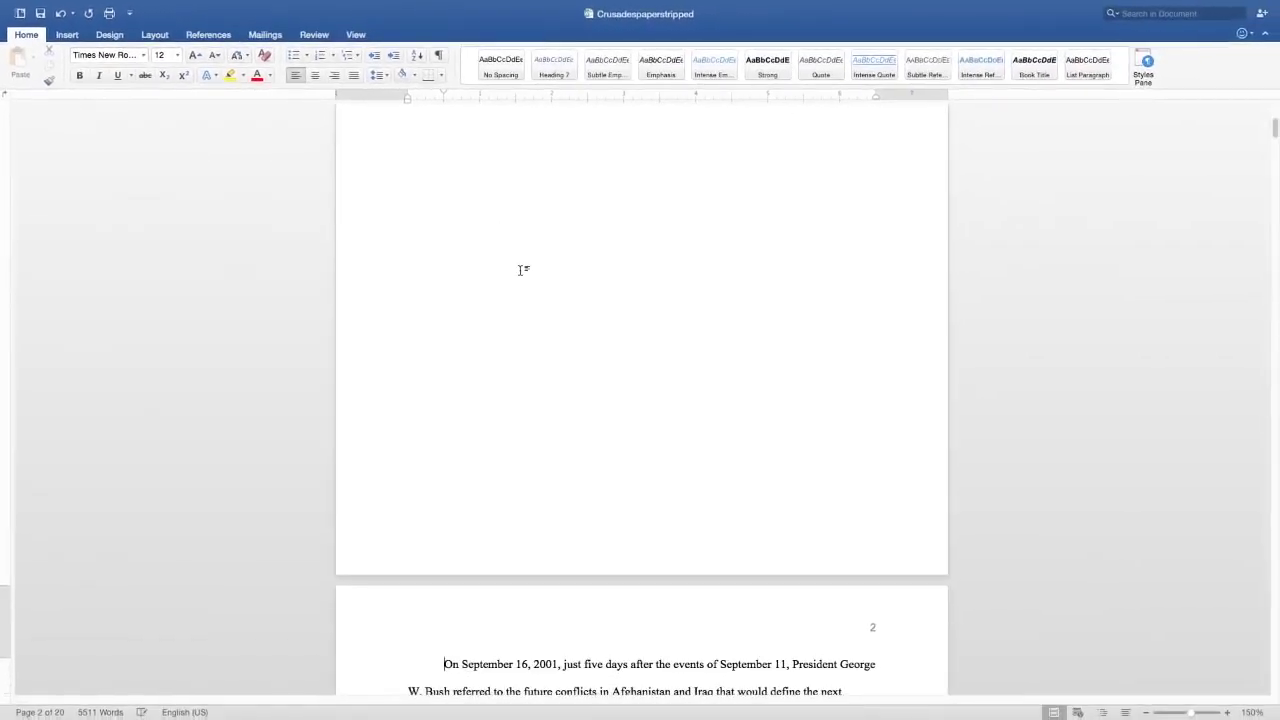
- Remove the 0.5" indent from the title line
scroll(520, 270, "up", 5)
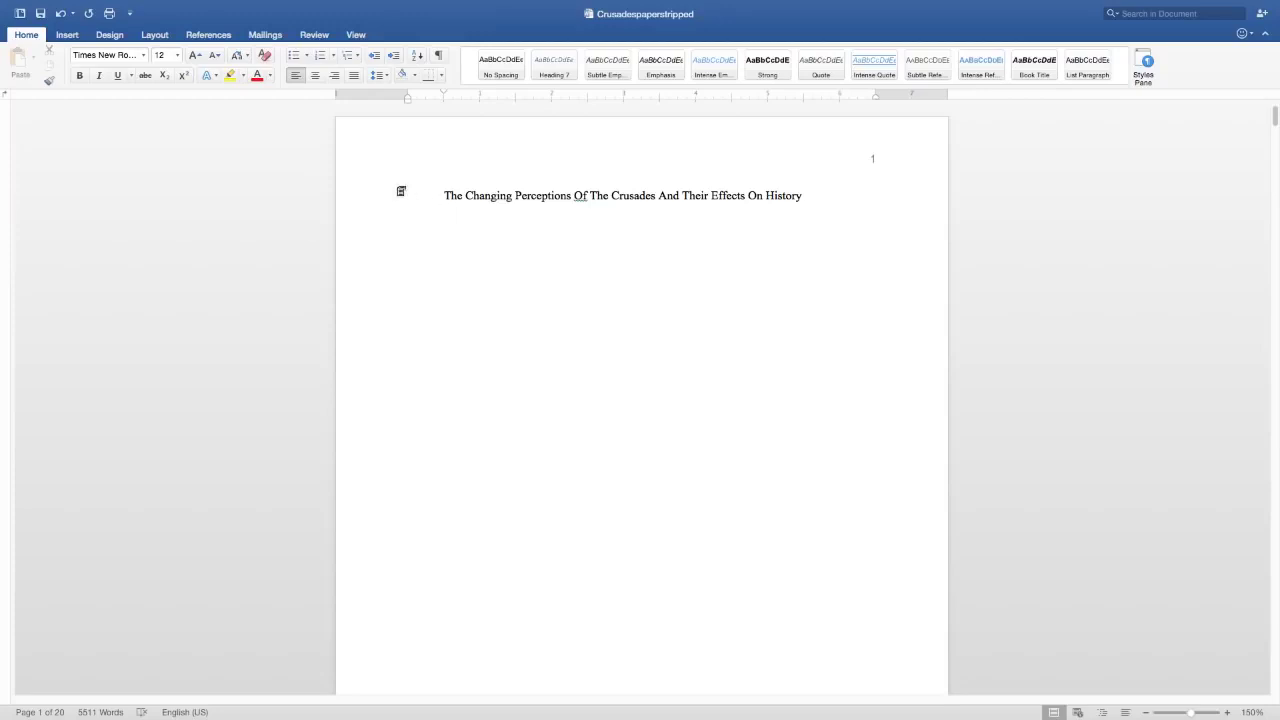
left_click(444, 194)
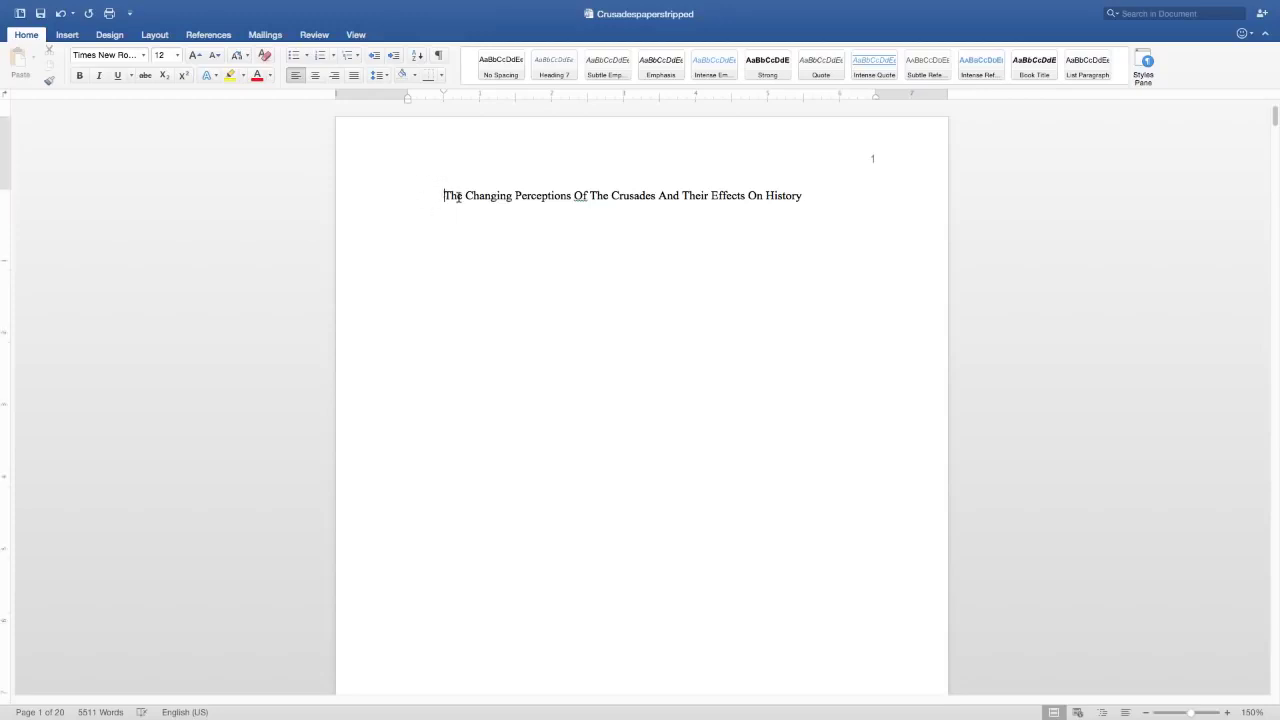
key("BackSpace")
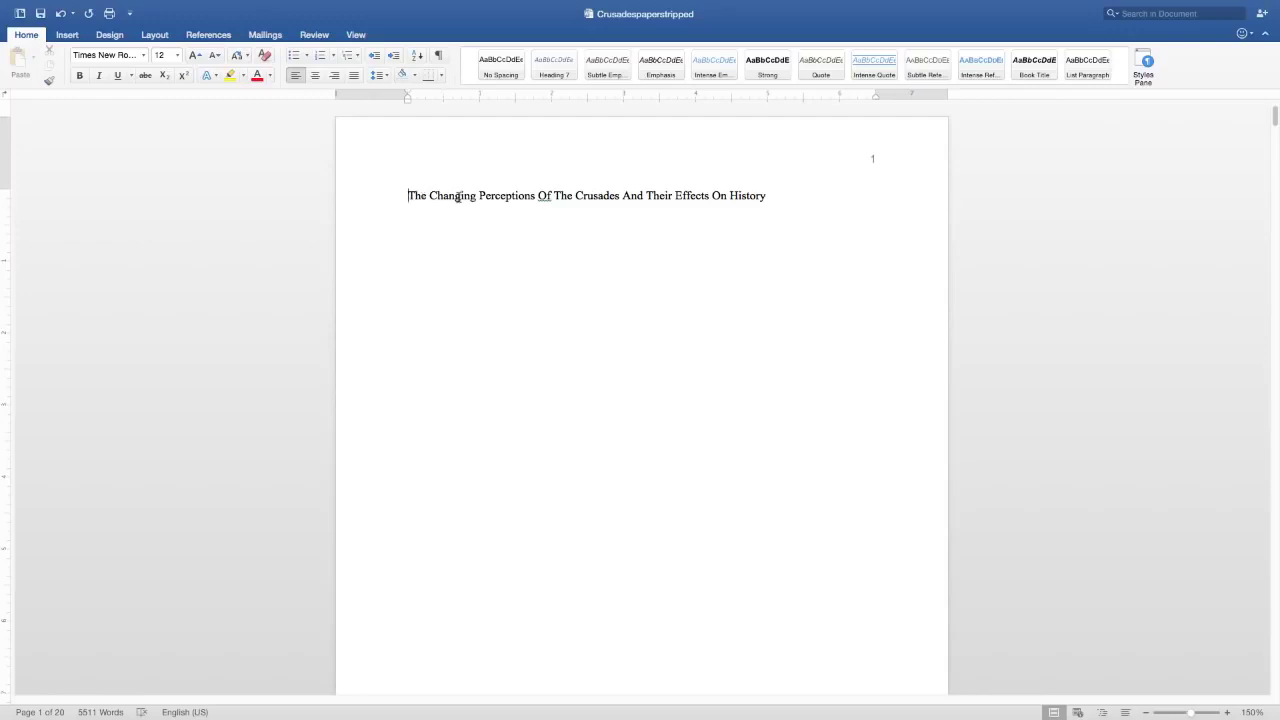
- Add blank lines above the title, center it, and convert it to UPPERCASE
key("Return")
key("Return")
key("Return")
key("Return")
key("Return")
key("Return")
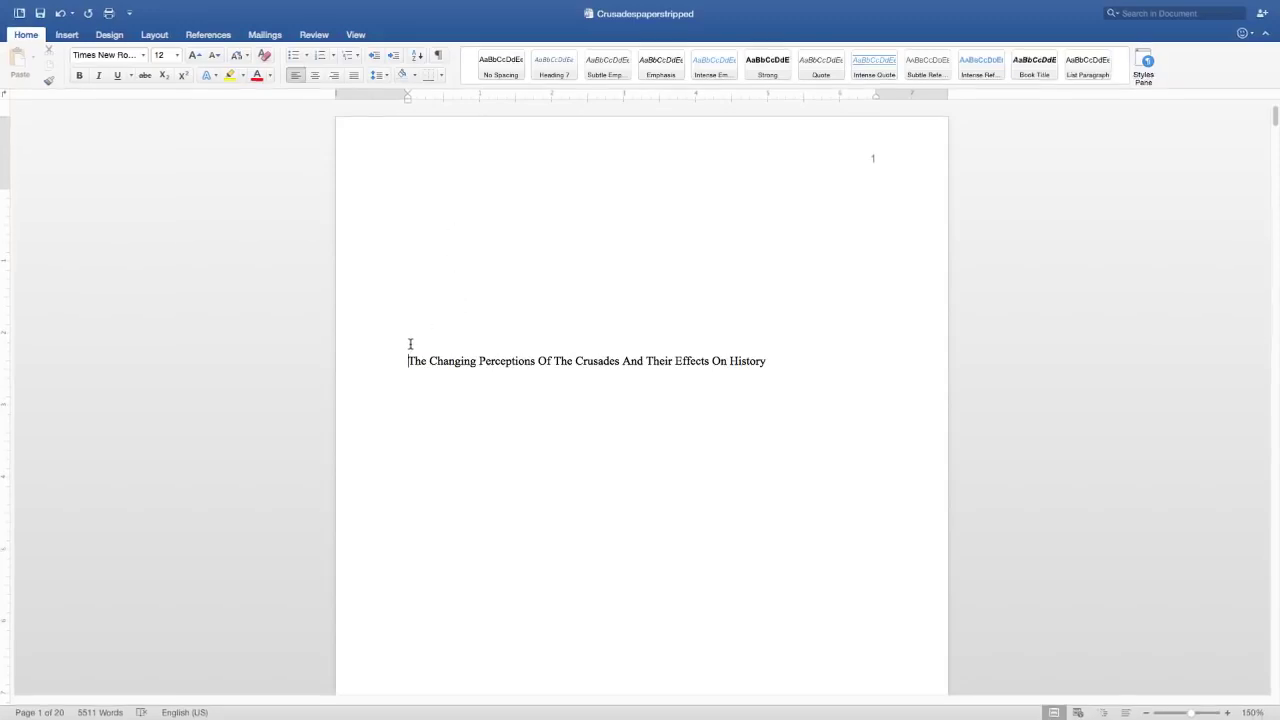
triple_click(550, 360)
left_click(315, 76)
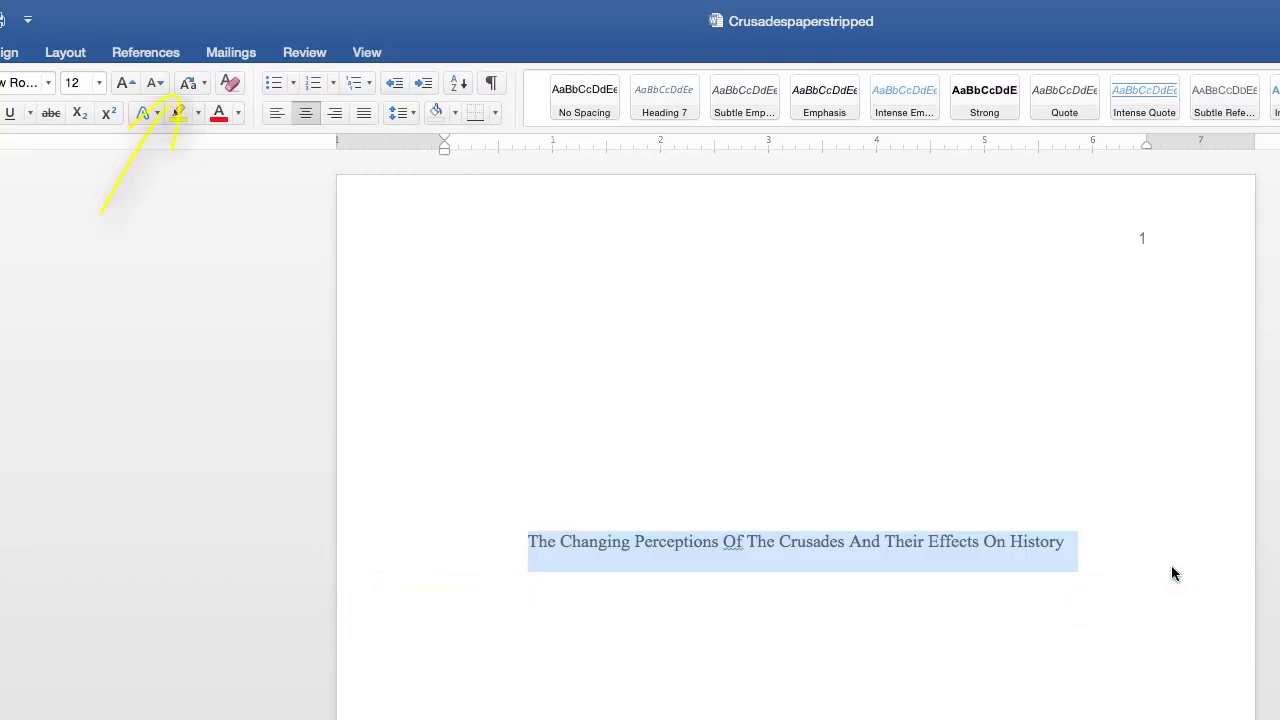
left_click(192, 83)
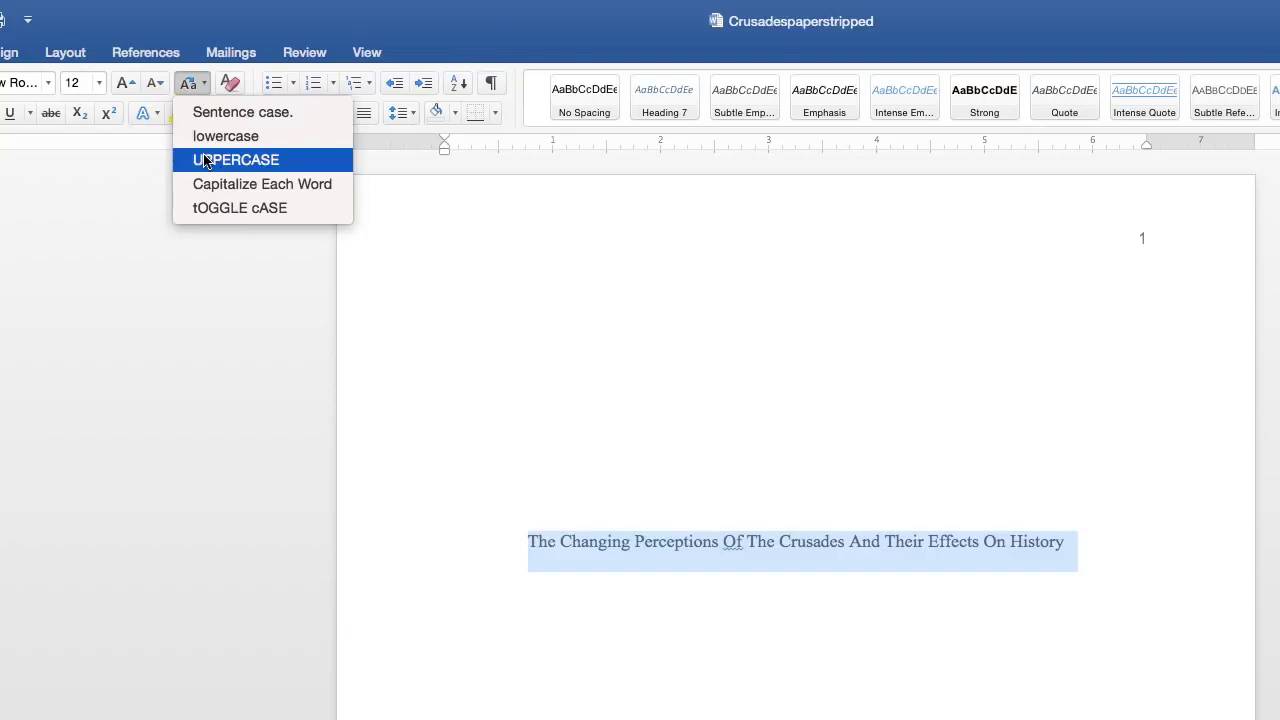
left_click(205, 161)
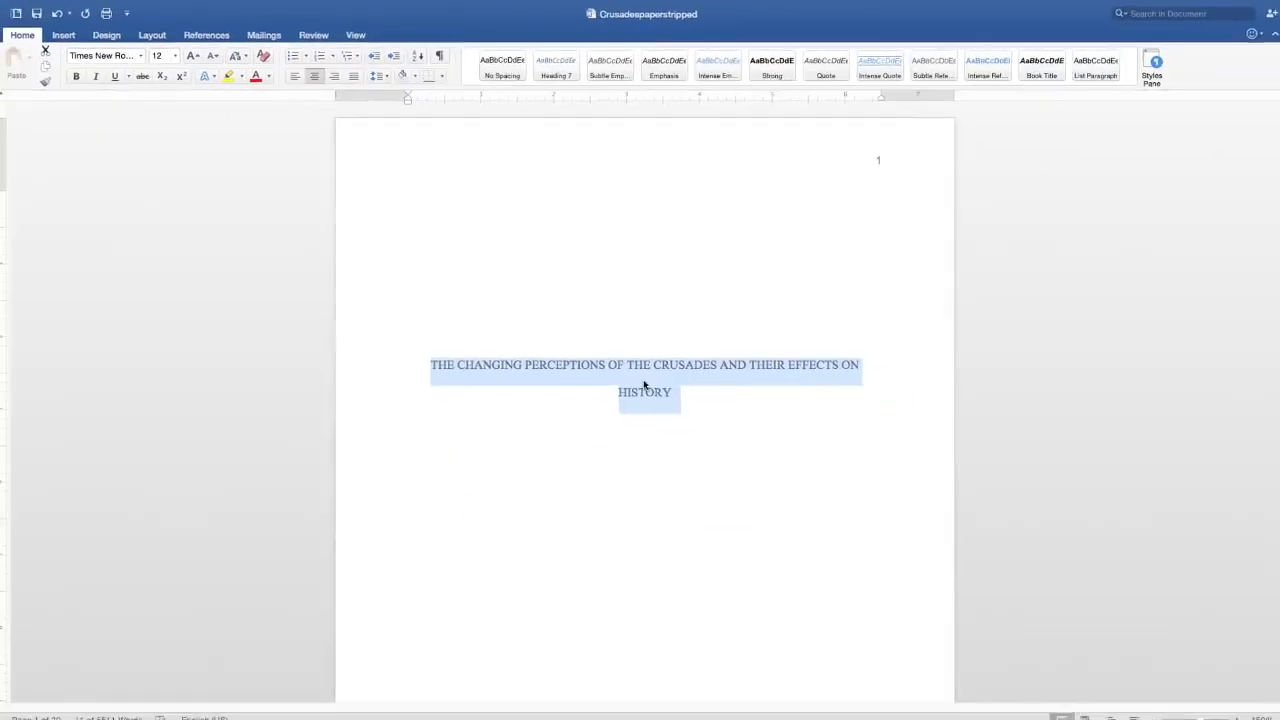
left_click(668, 387)
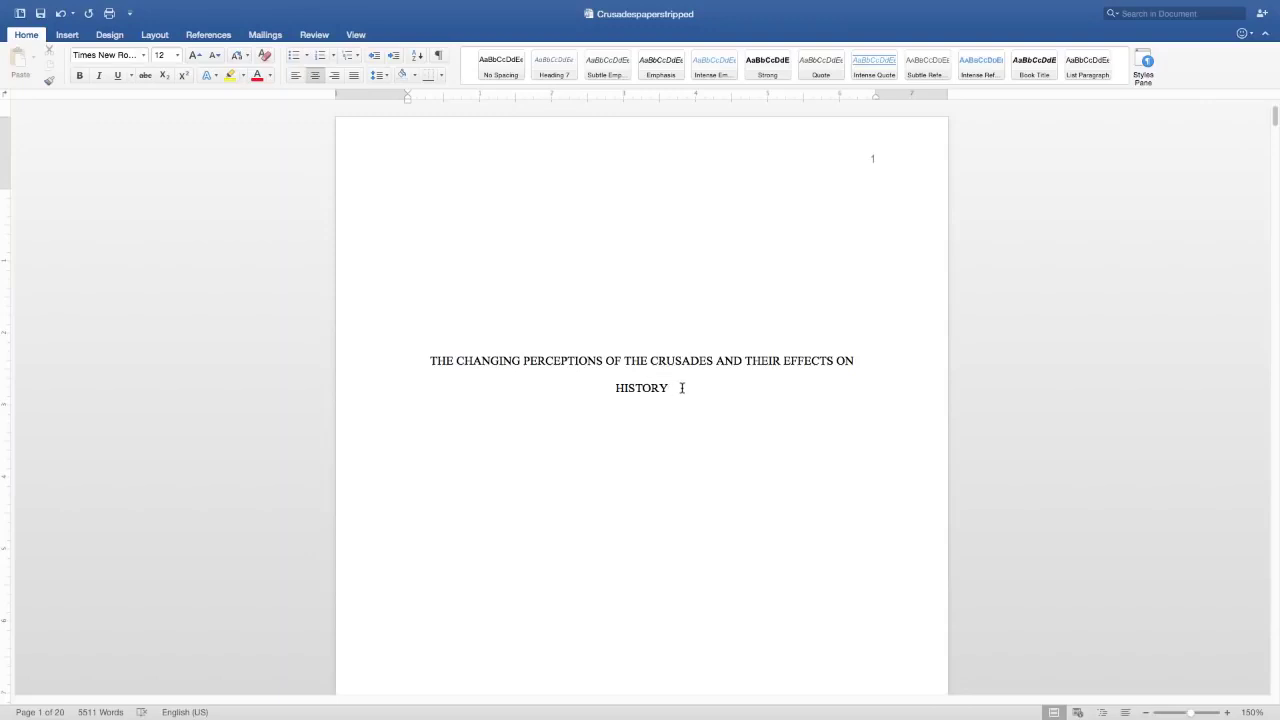
- Add centred lines for the author's name, 'HIST 492: The Crusades' and 'August 9, 2016' below the title
key("Return")
type("Jonathan Susemihl")
key("Return")
type("HIST 492: The Crusades")
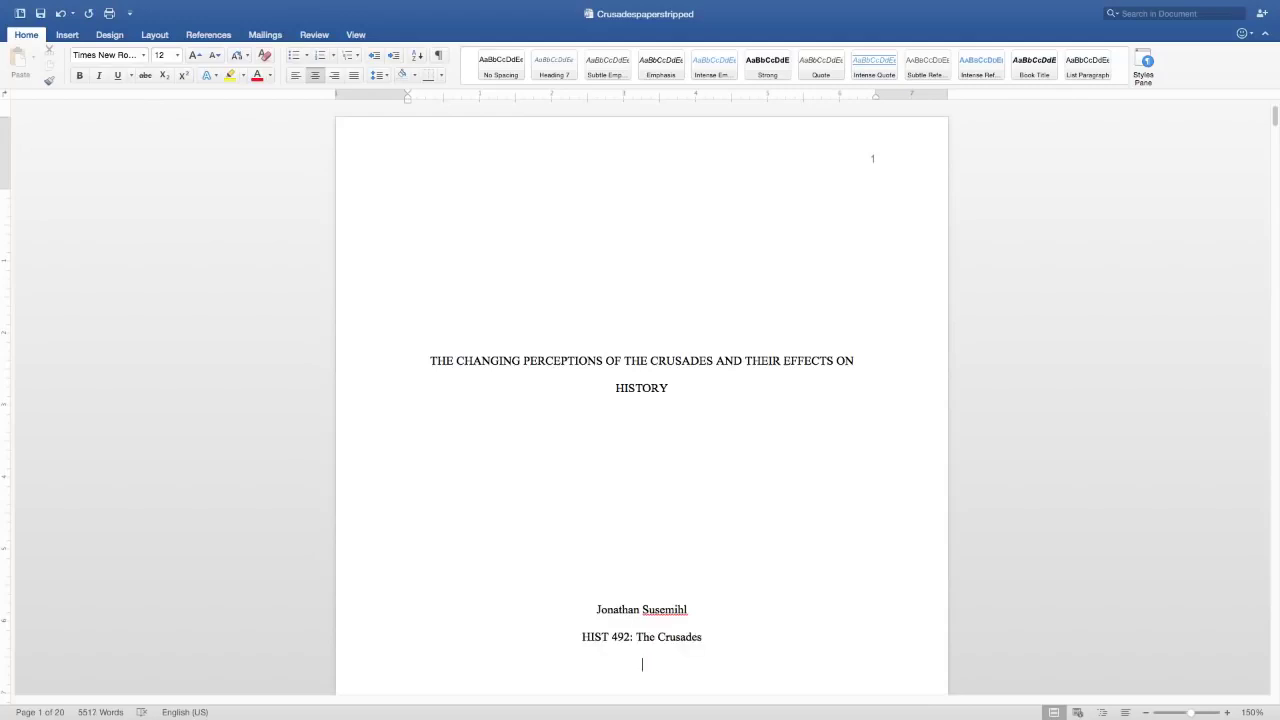
key("Return")
type("8")
key("BackSpace")
type("August 9, 2016")
left_click(556, 410)
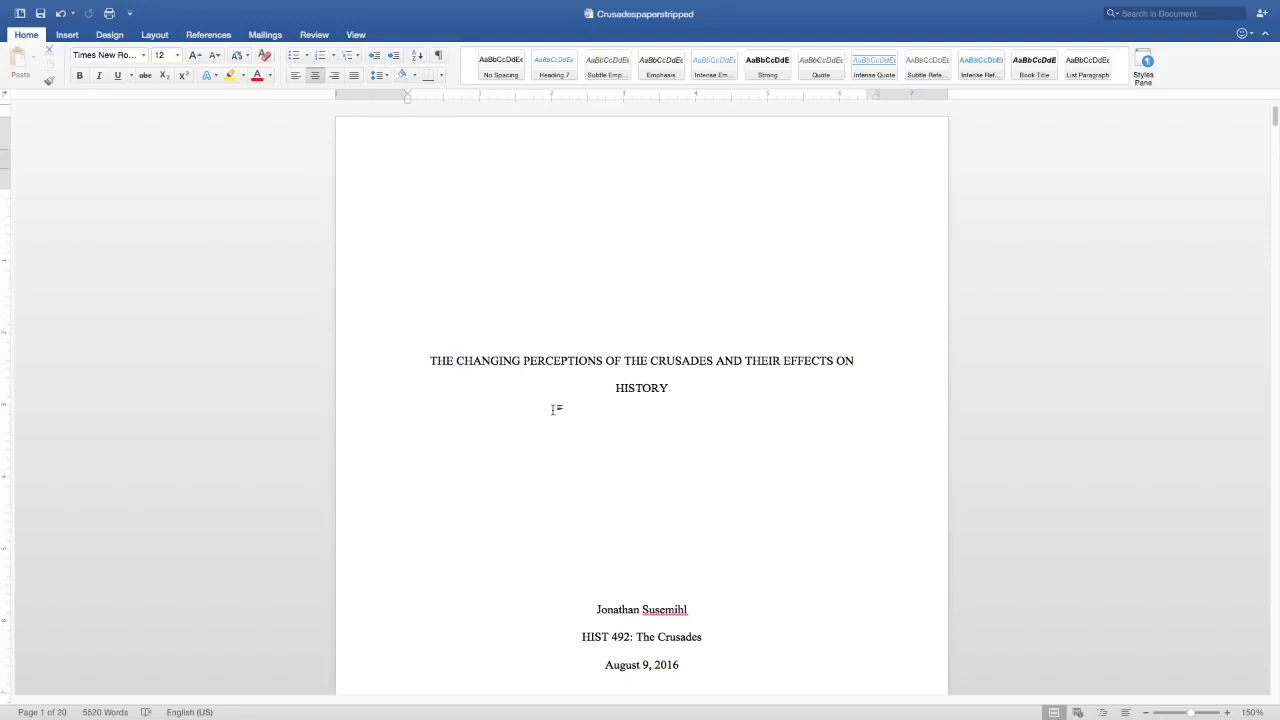
left_click(780, 141)
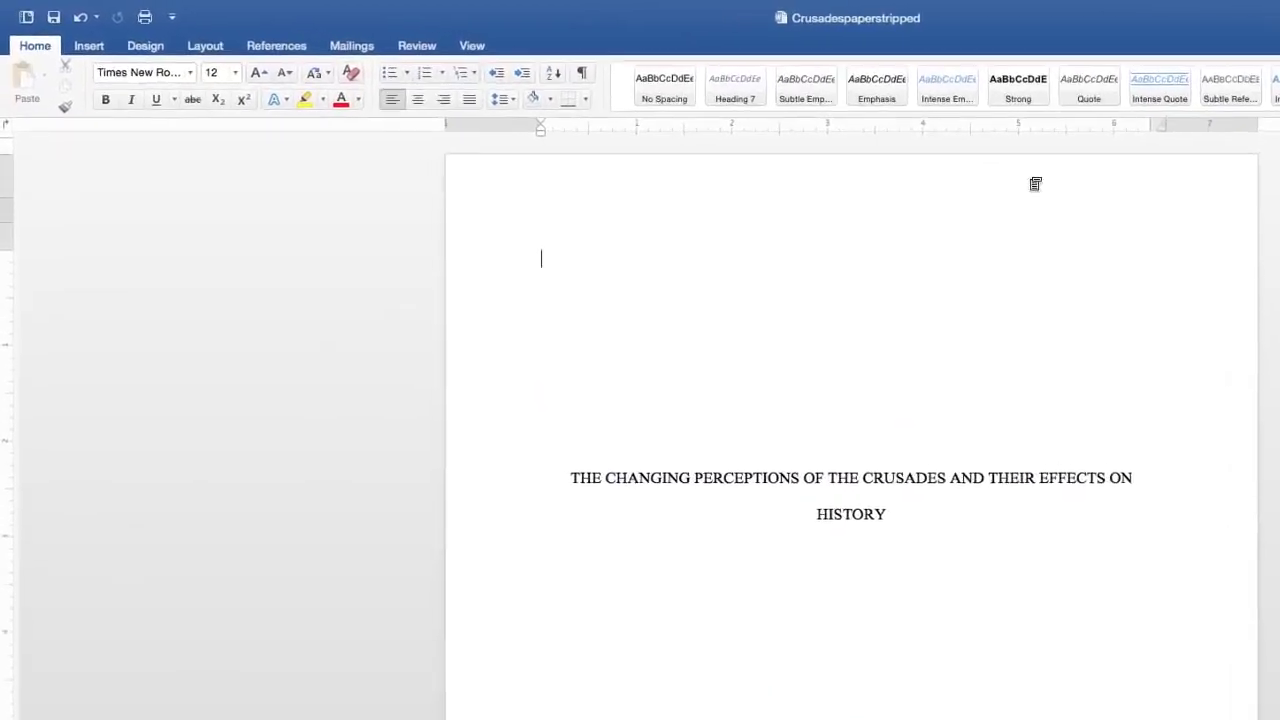
- Open the header and format page numbers to start at 0
double_click(1035, 184)
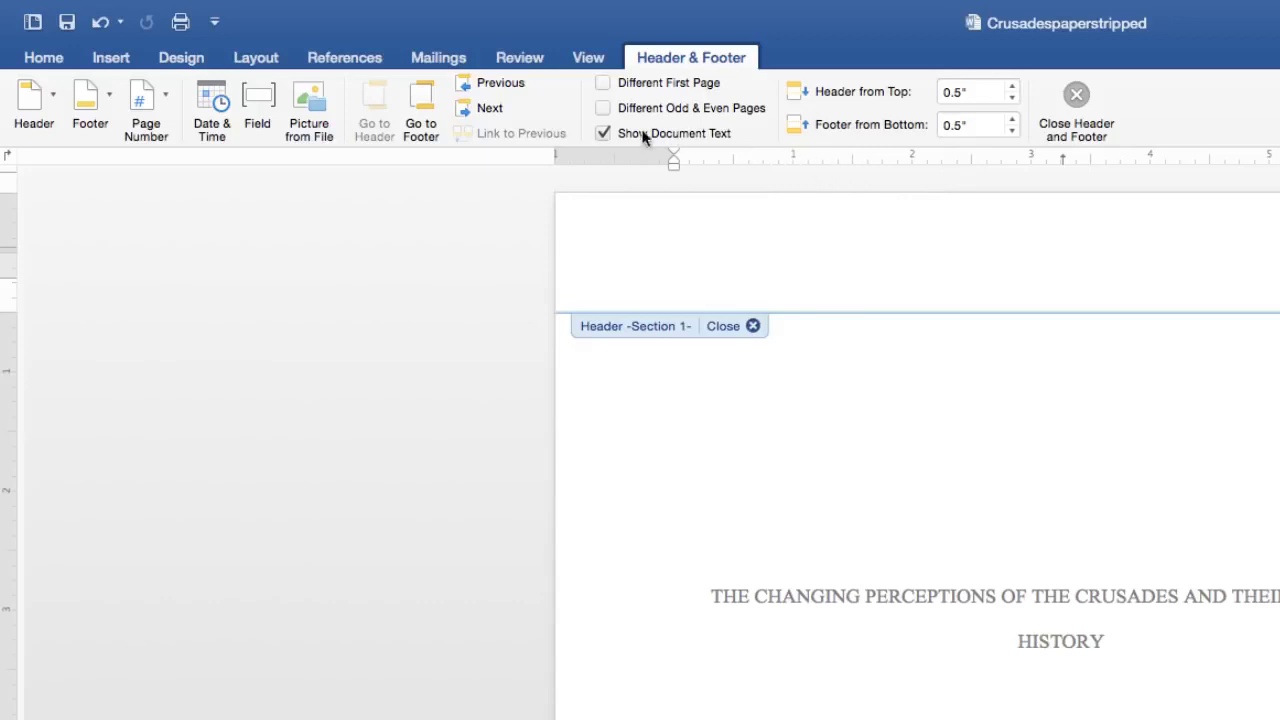
left_click(166, 106)
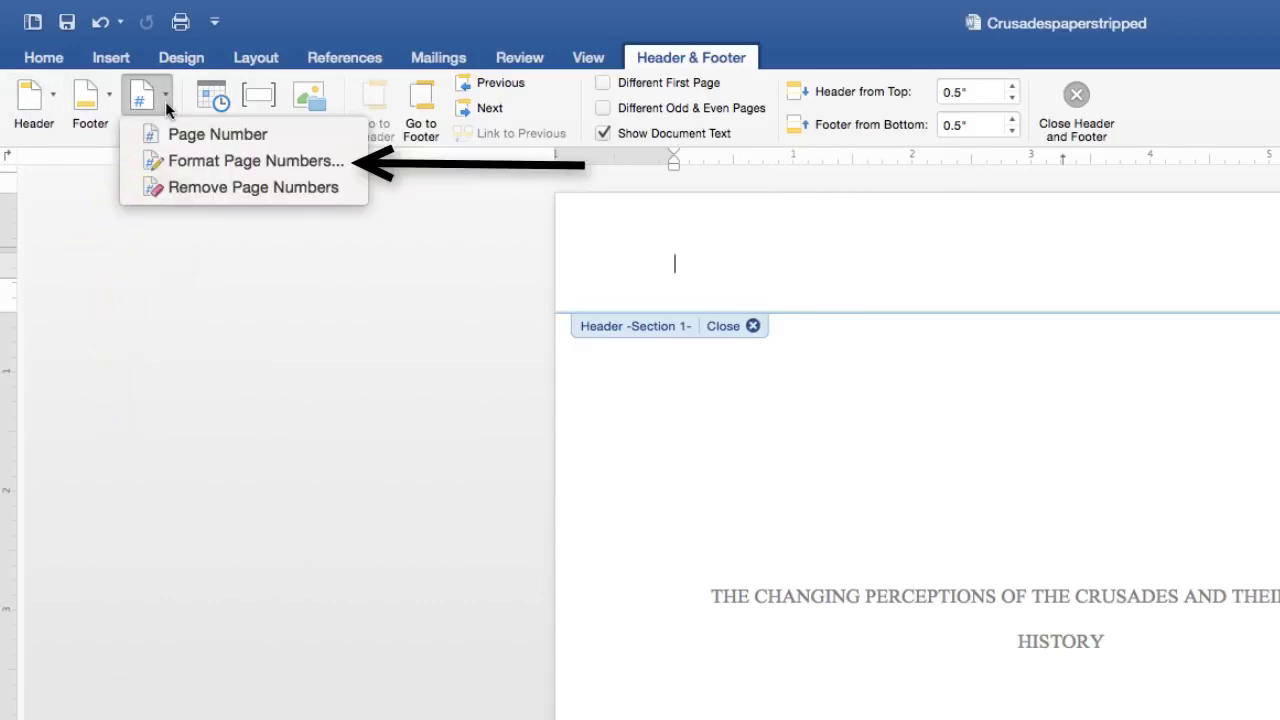
left_click(220, 161)
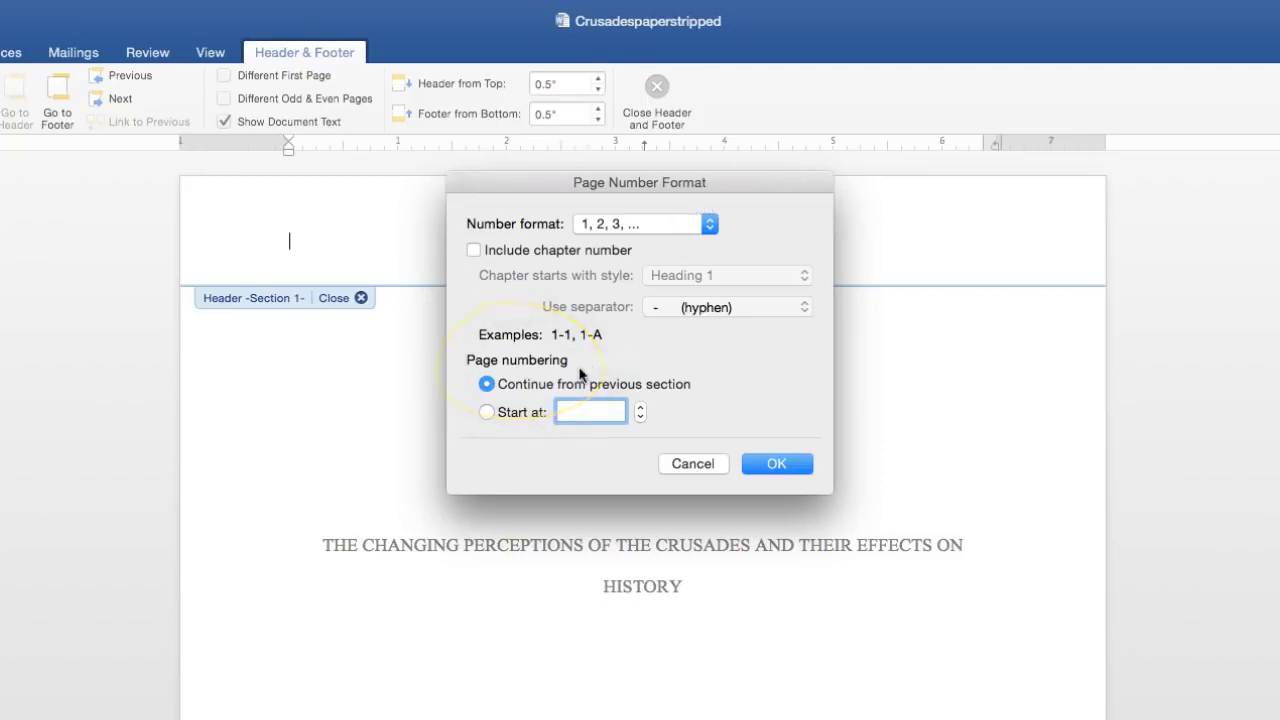
left_click(487, 412)
type("0")
left_click(759, 464)
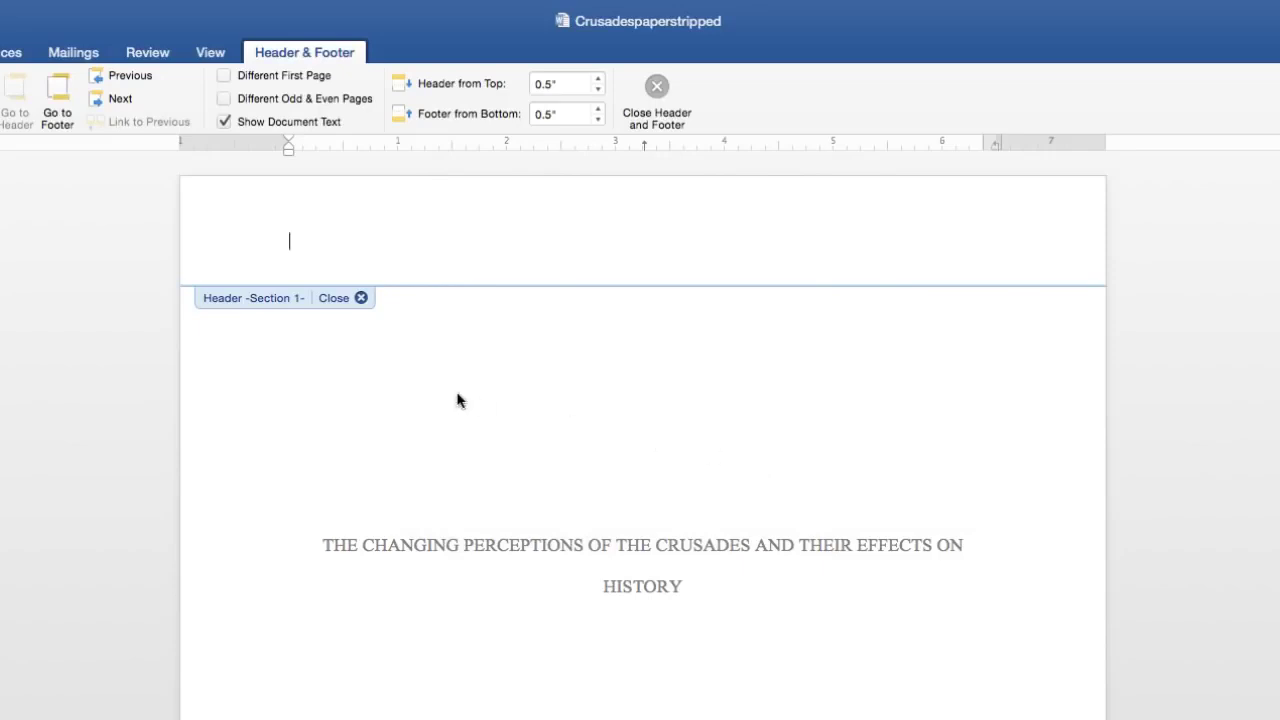
left_click(186, 114)
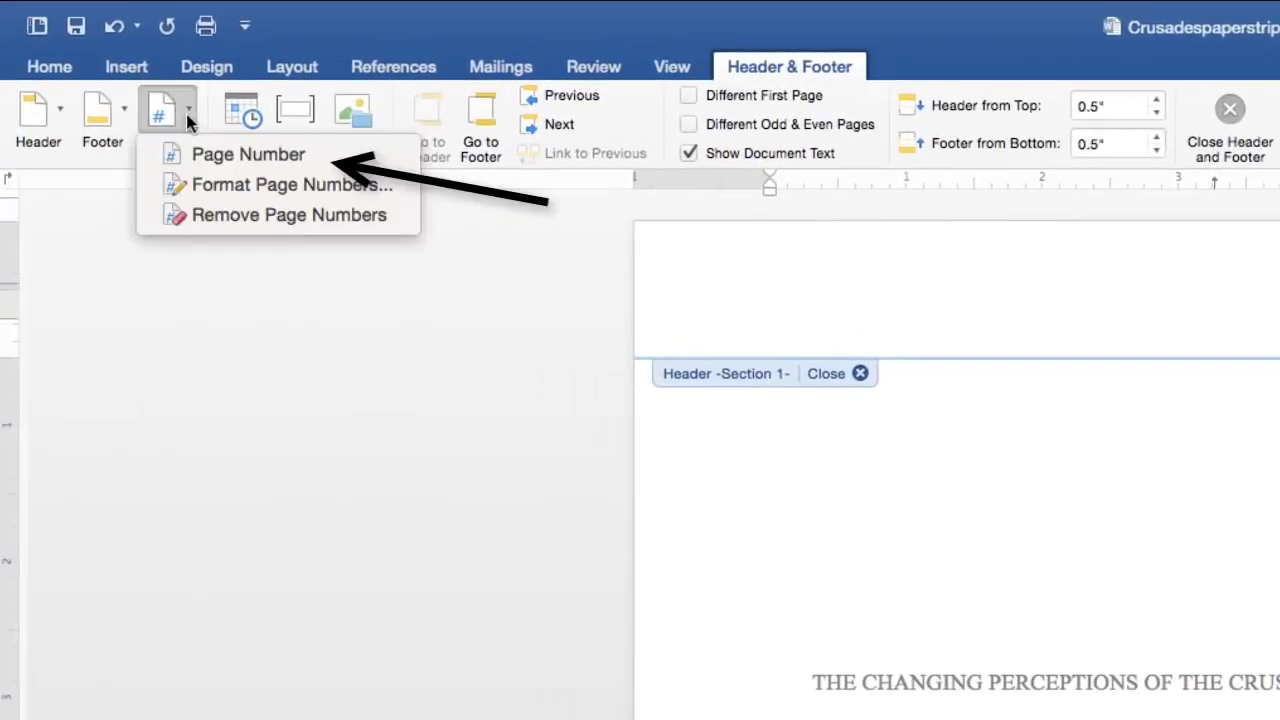
- Insert right-aligned page numbers in the header and turn on Different First Page
left_click(205, 154)
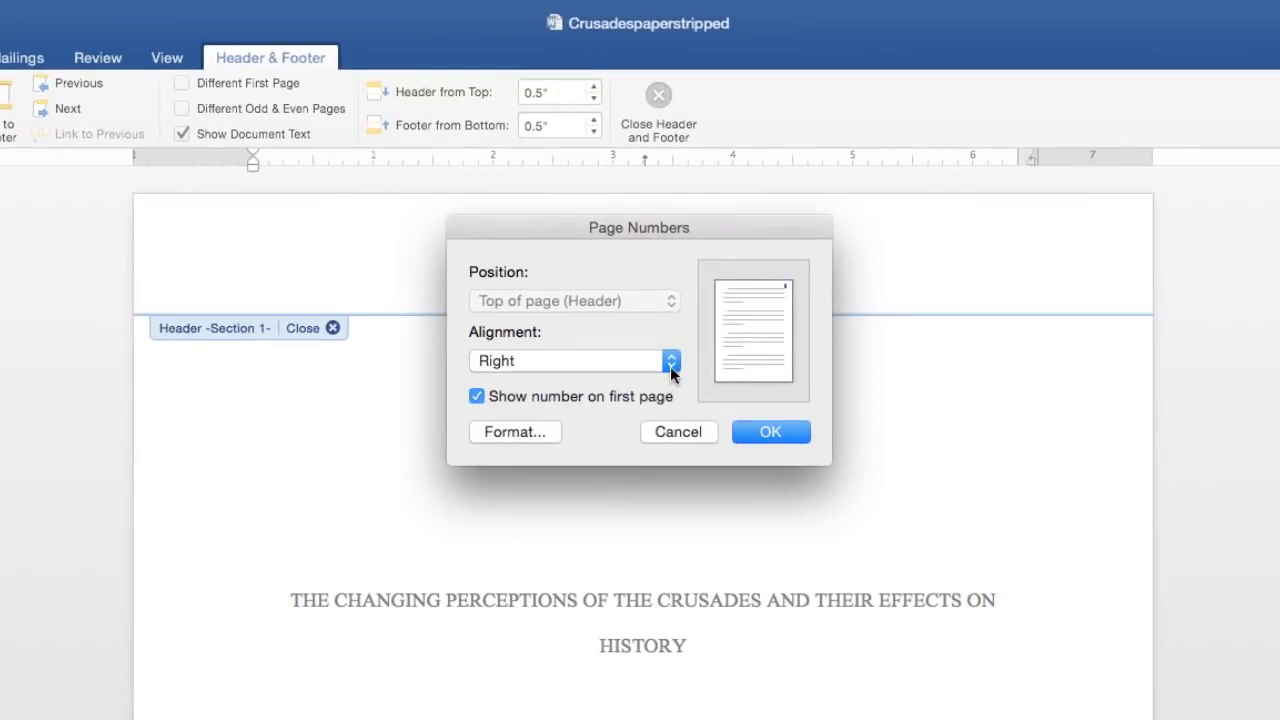
left_click(770, 428)
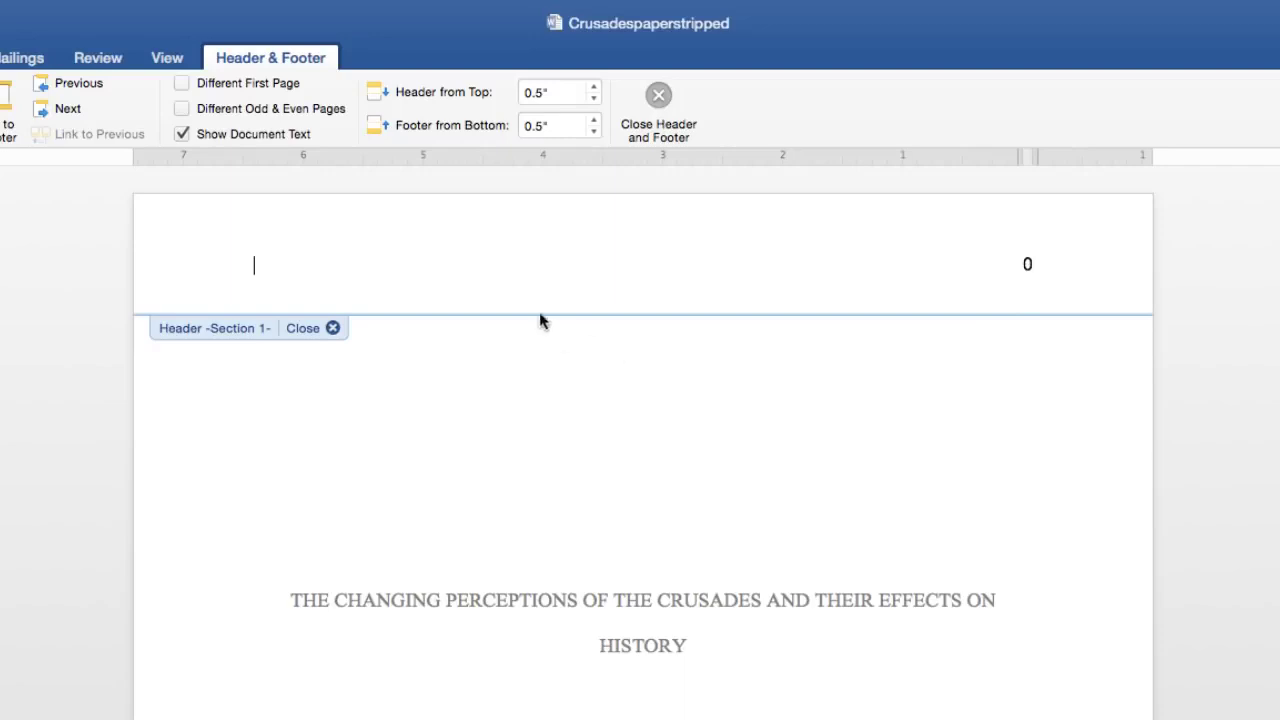
left_click(185, 84)
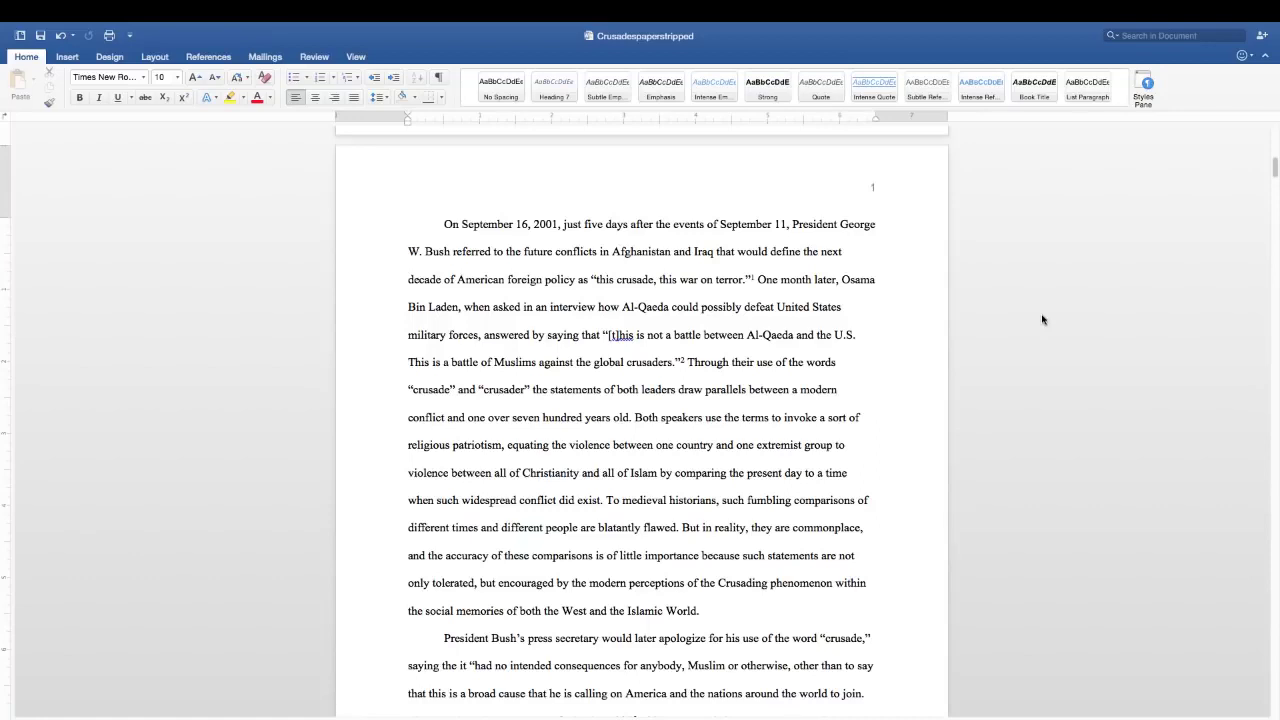
- Scroll down with all footnotes still selected to reach footnotes 61–63
scroll(1042, 320, "down", 5)
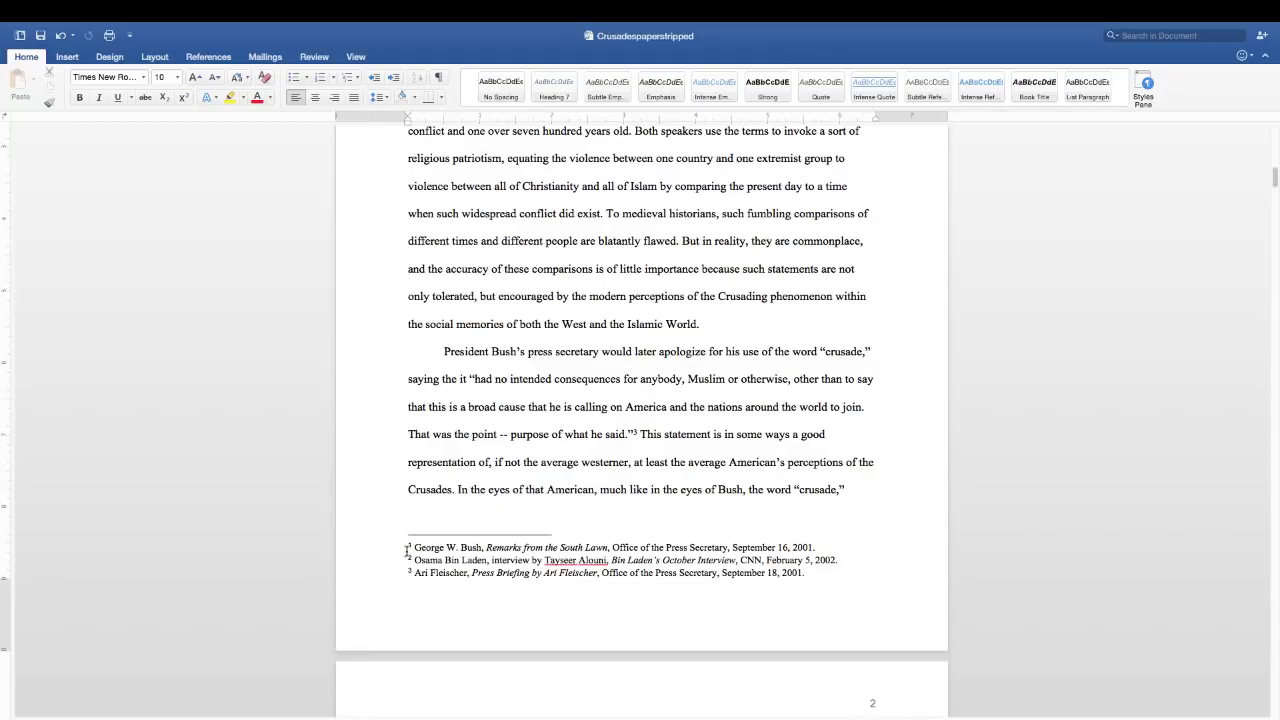
left_click_drag(407, 550, 443, 646)
scroll(443, 654, "down", 10)
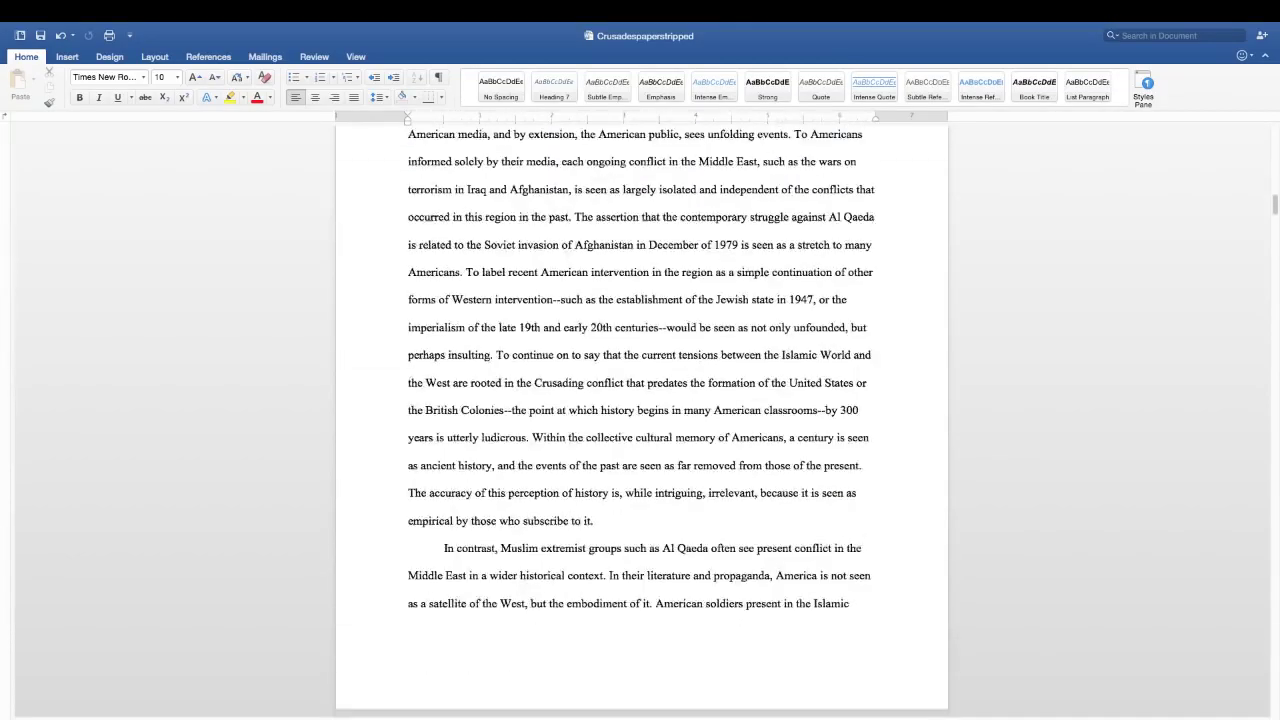
scroll(641, 400, "down", 20)
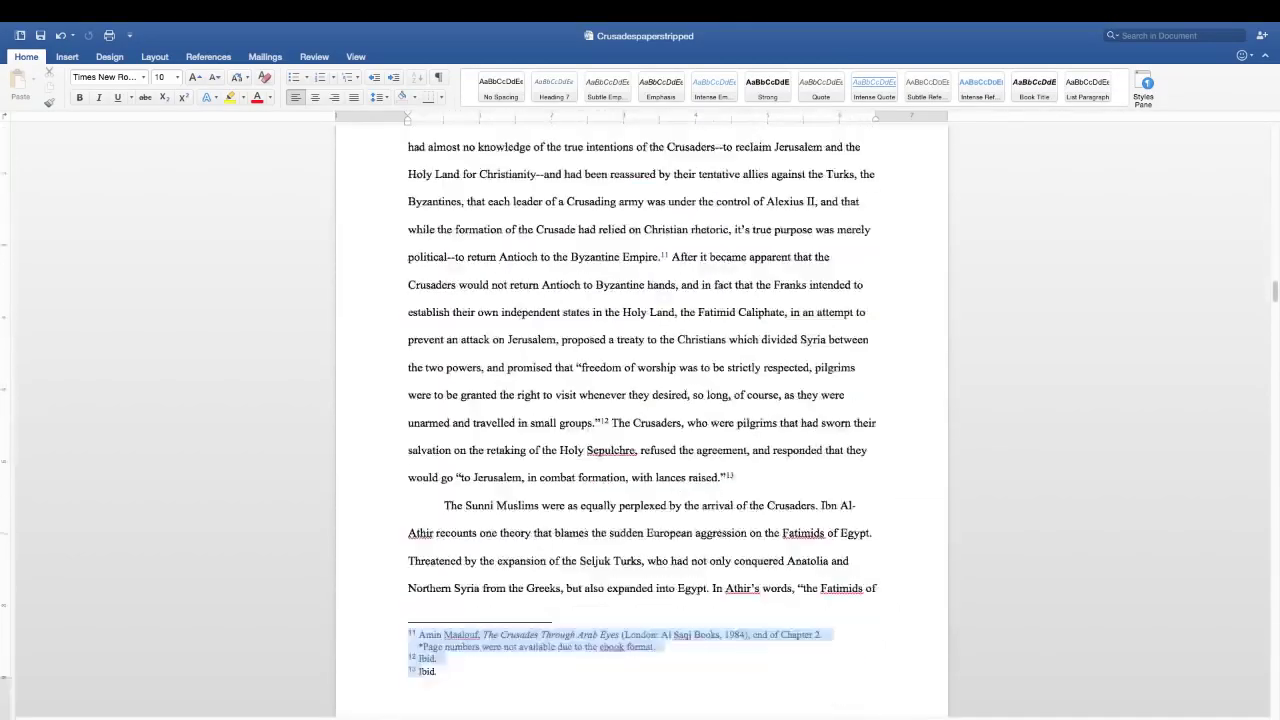
scroll(641, 400, "down", 20)
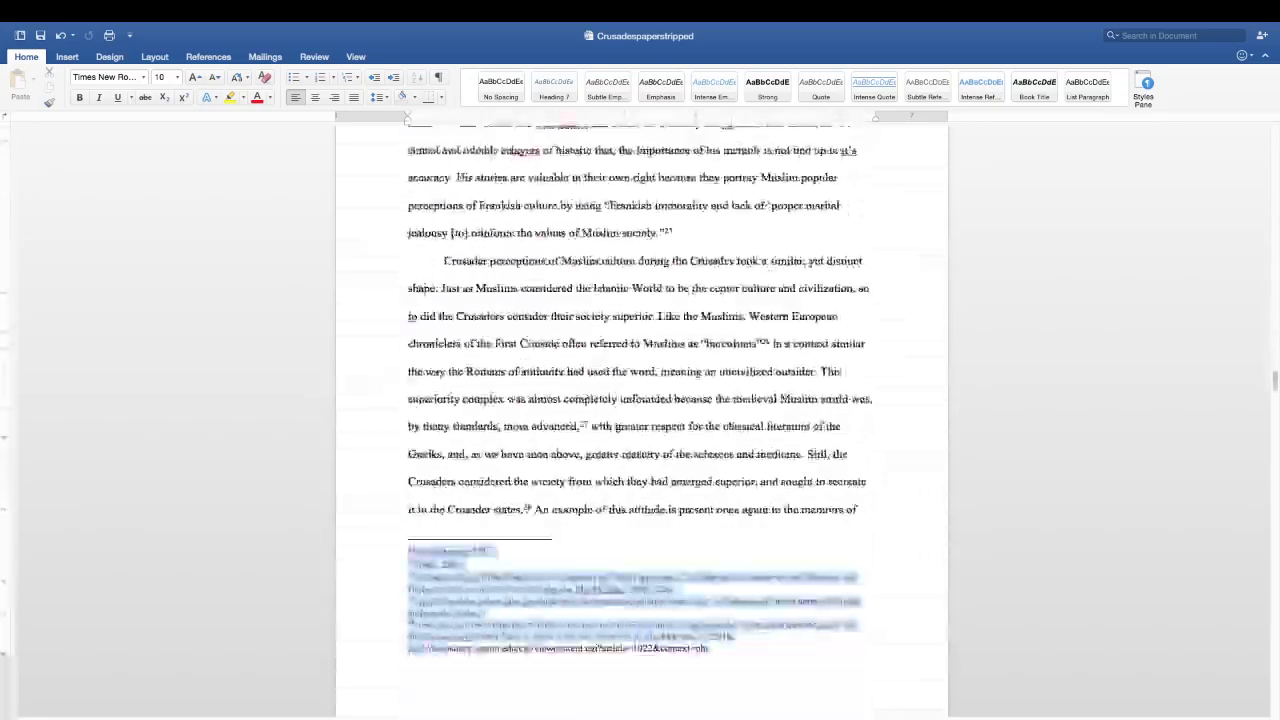
scroll(641, 400, "down", 20)
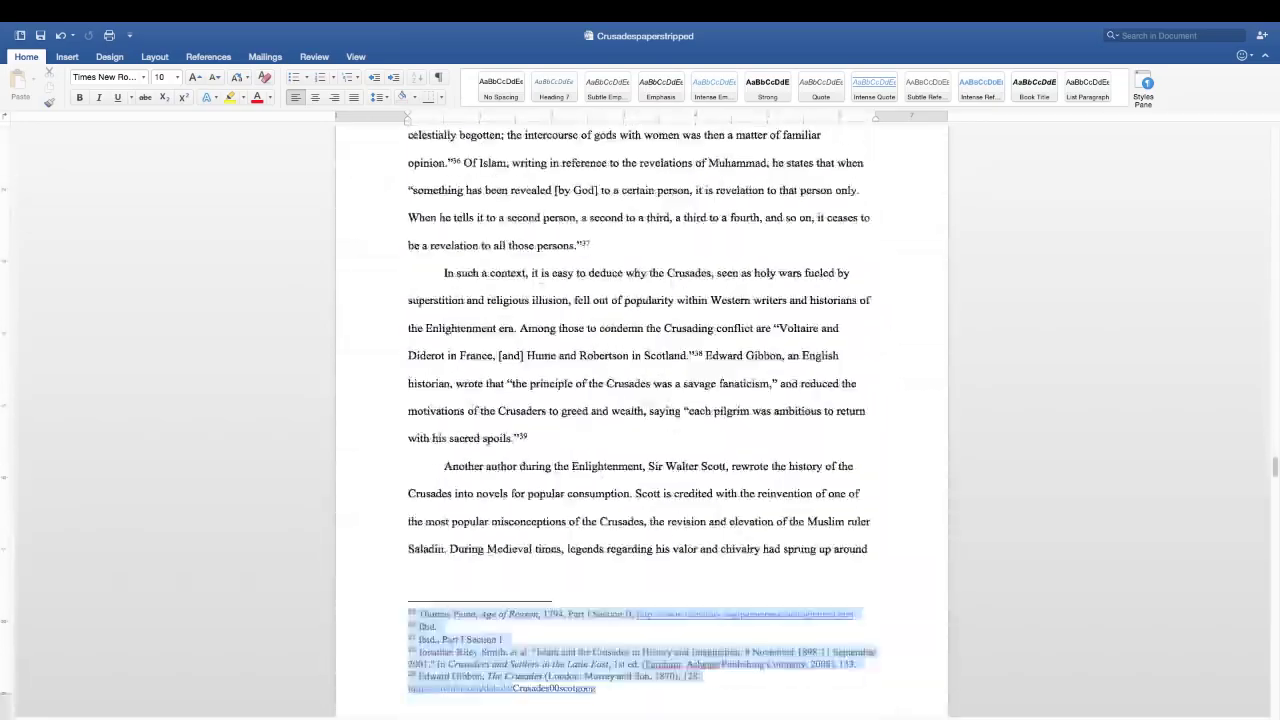
scroll(641, 400, "down", 20)
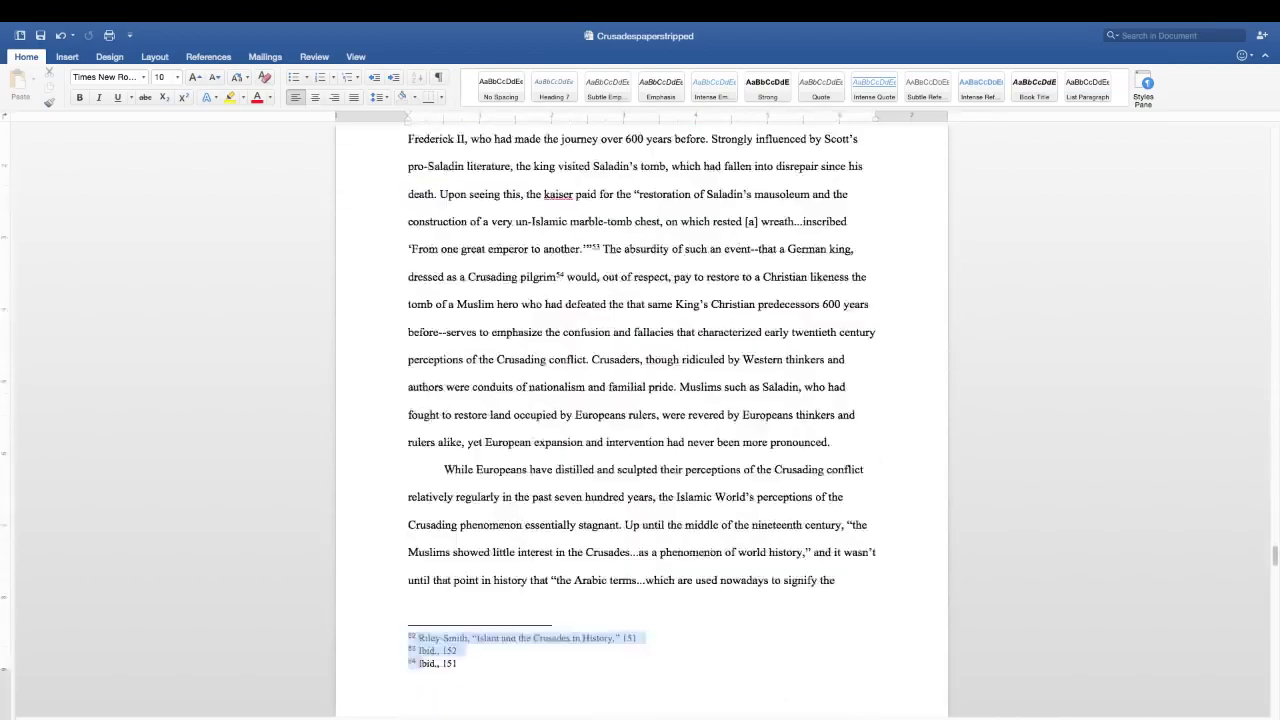
scroll(632, 302, "down", 20)
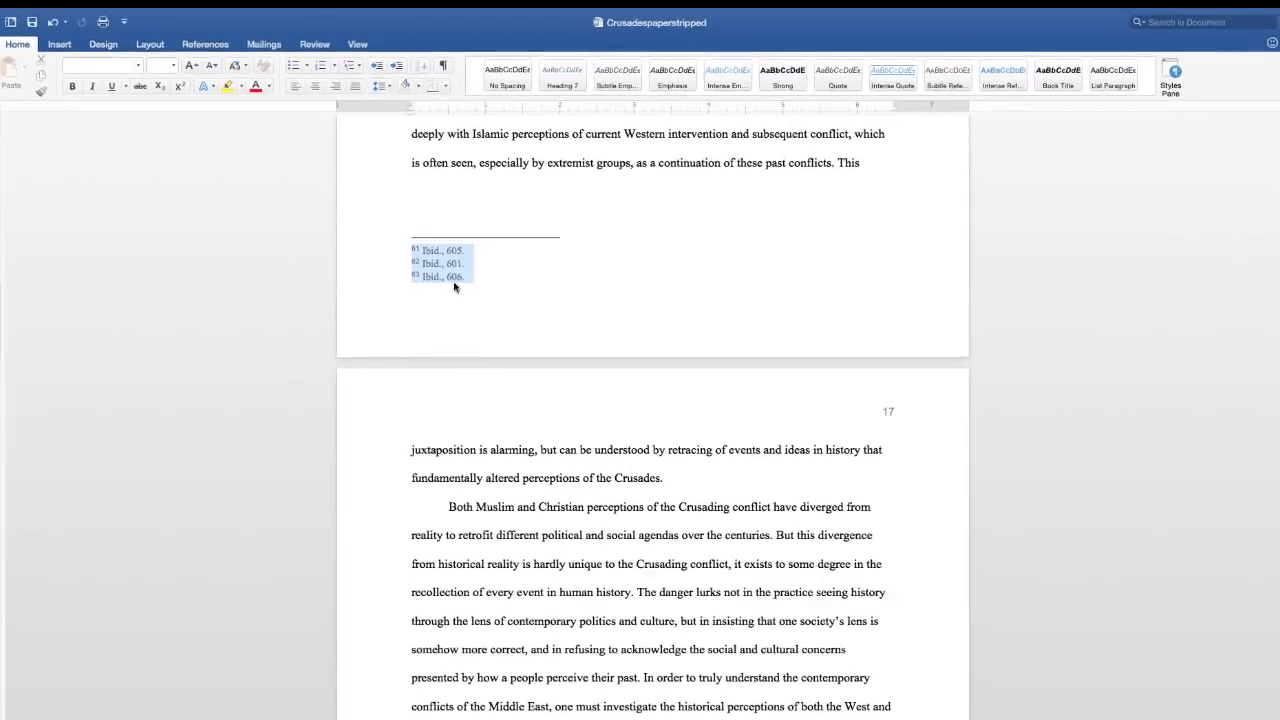
- Convert the selected footnotes to endnotes and scroll down to review the endnote list
right_click(449, 263)
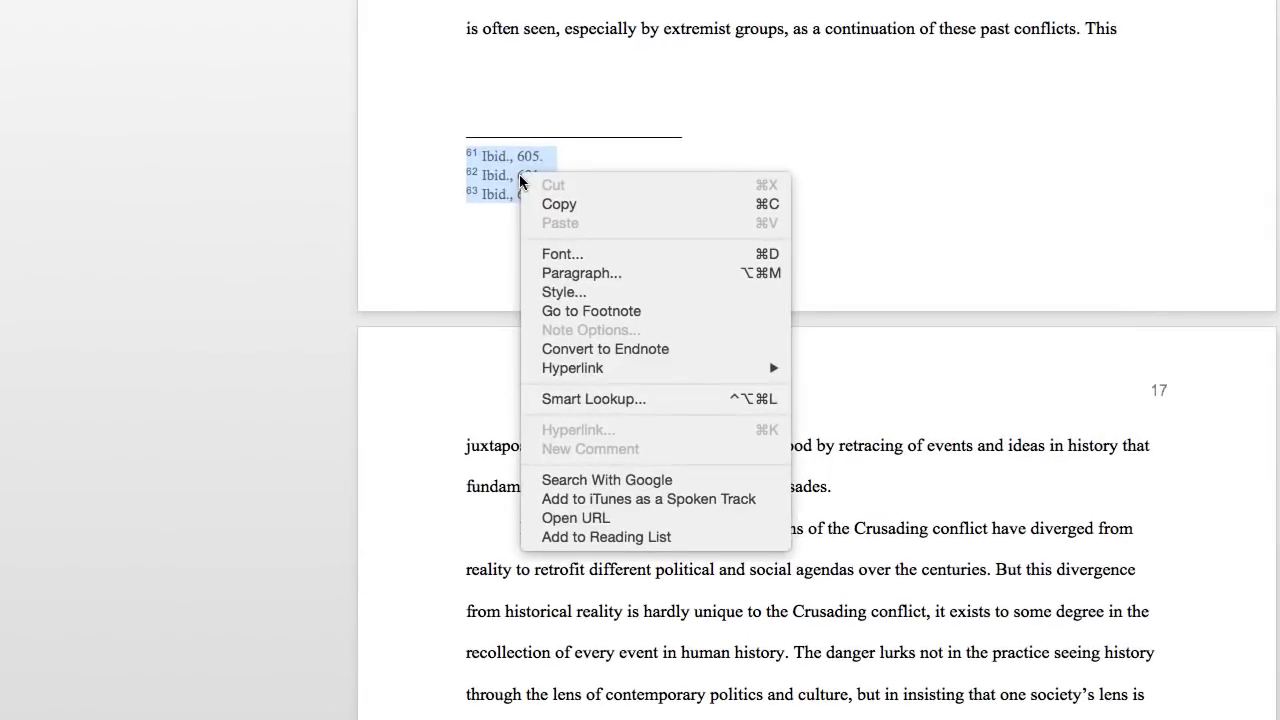
left_click(613, 348)
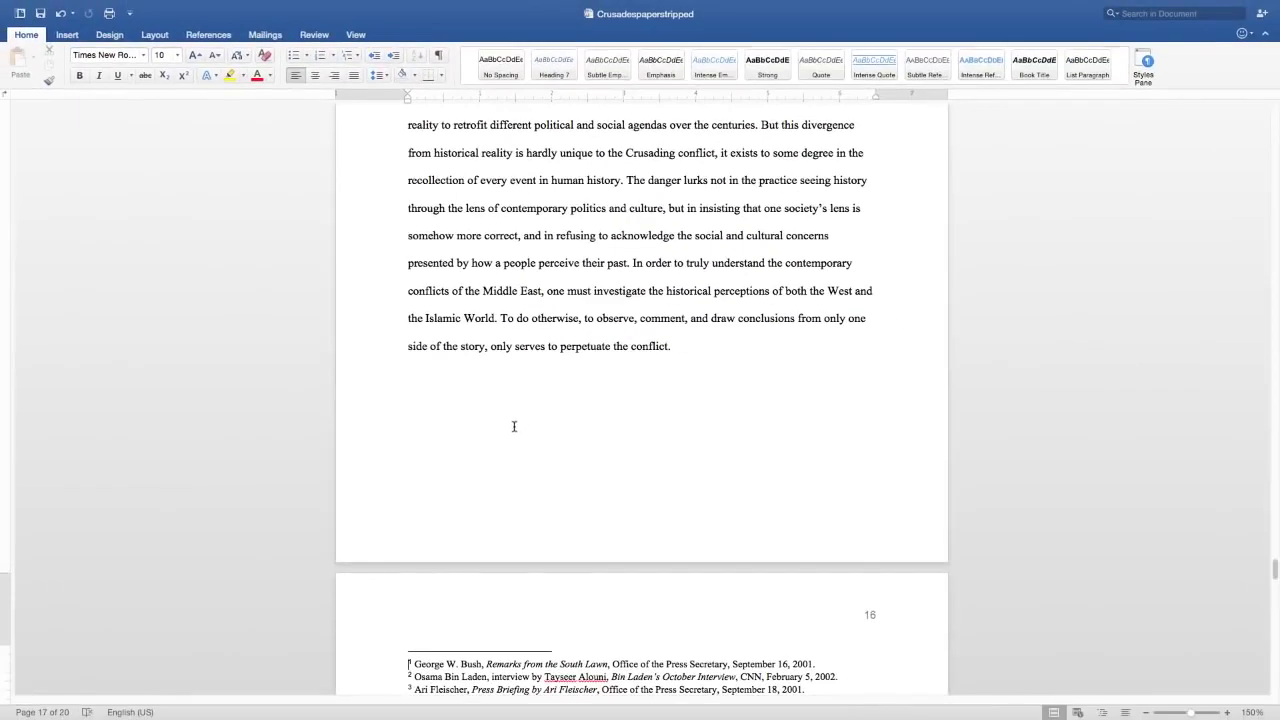
scroll(514, 427, "down", 10)
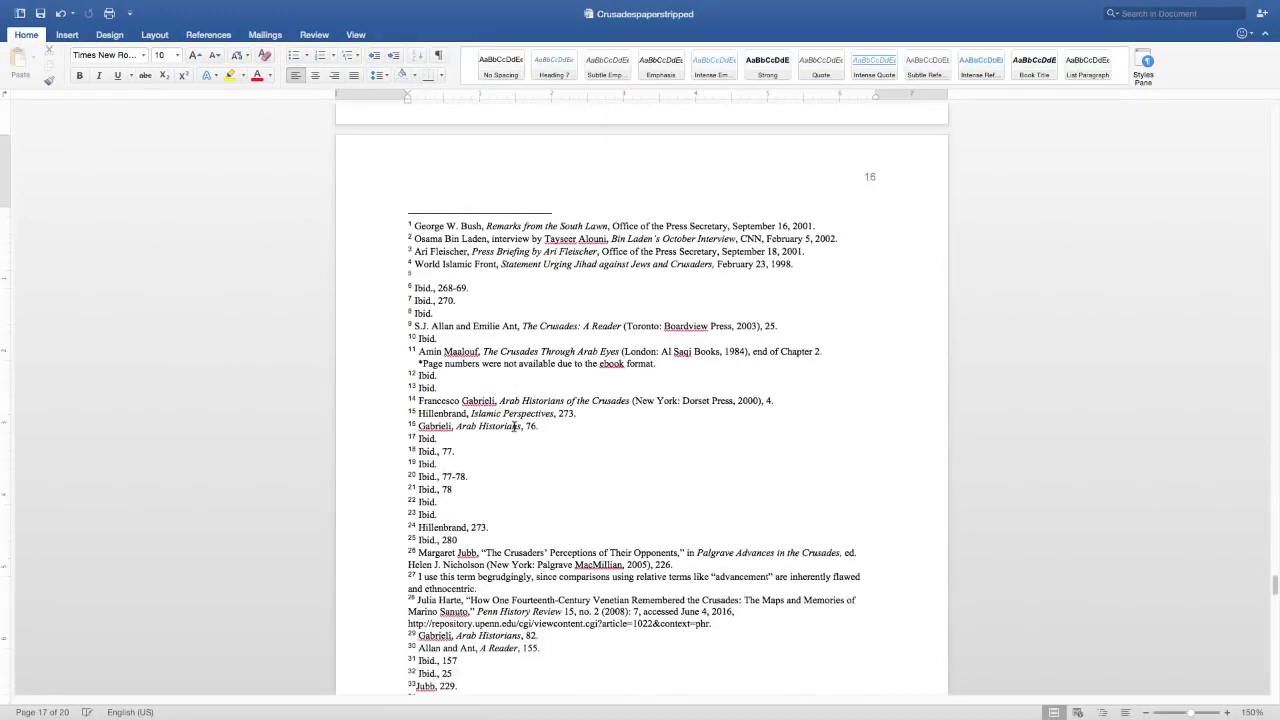
scroll(514, 427, "down", 2)
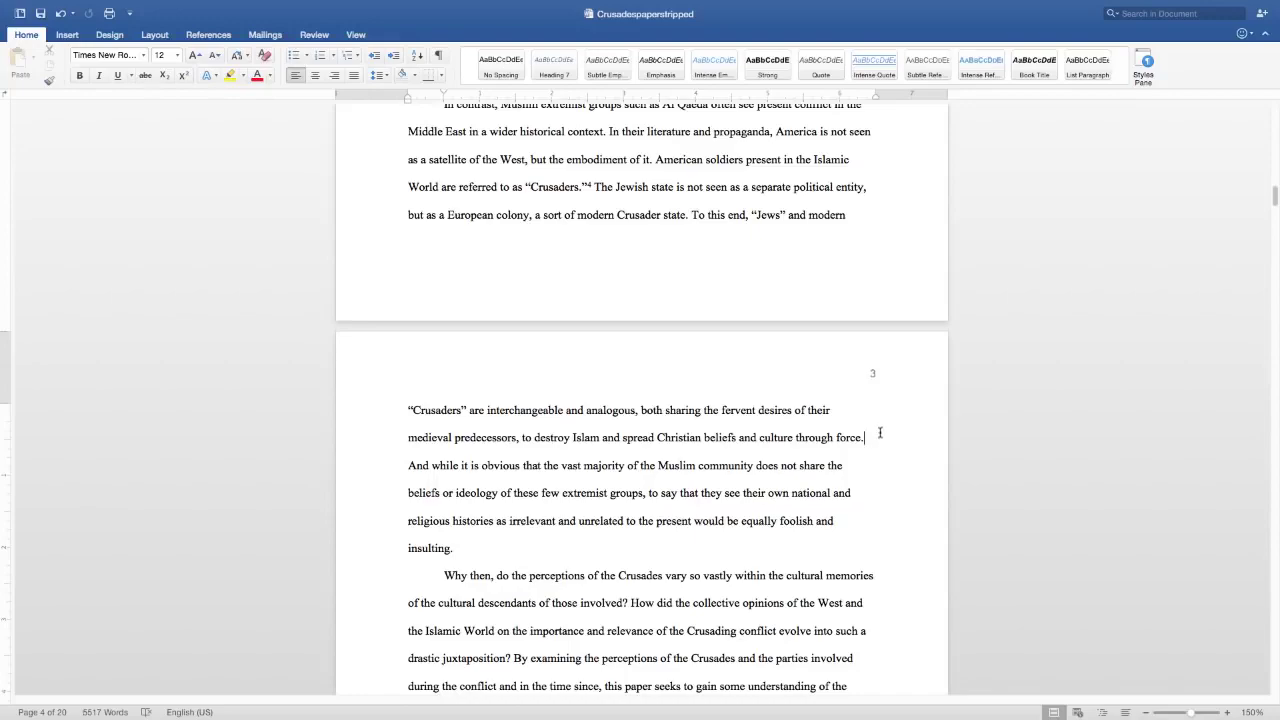
- Insert a new endnote 5 at the current spot with Insert Endnote on the References tab
left_click(209, 36)
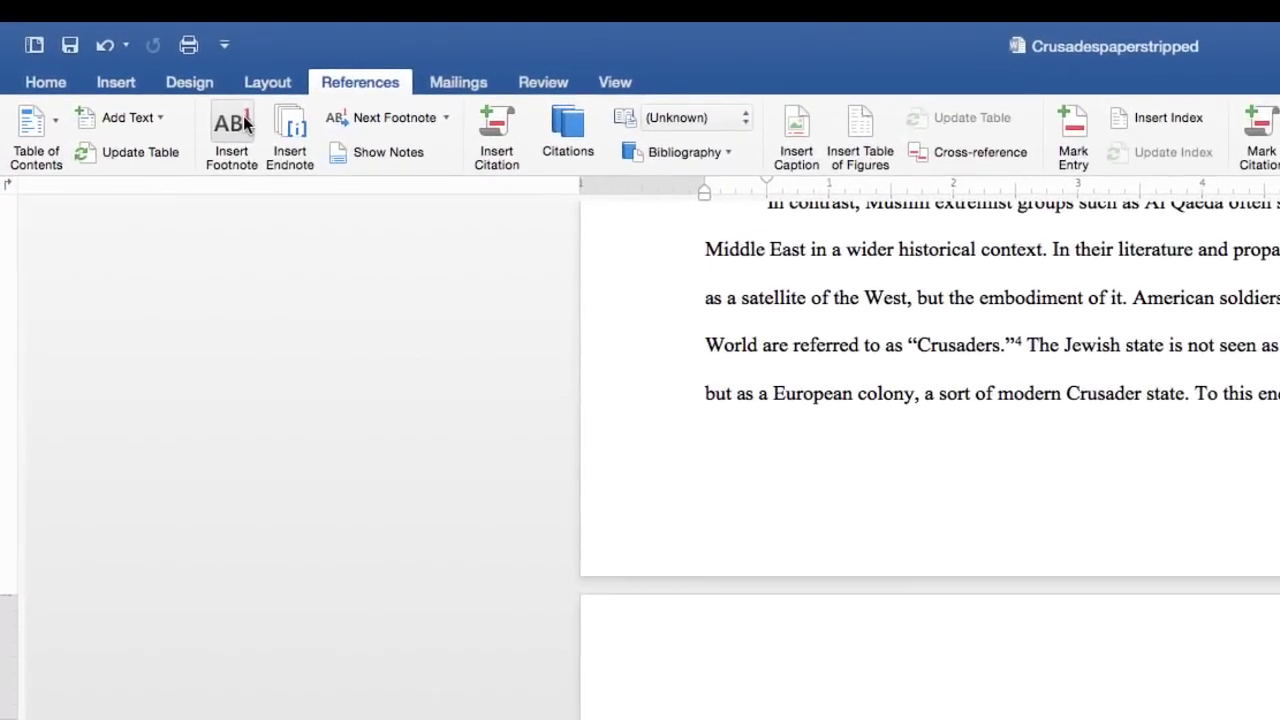
left_click(292, 131)
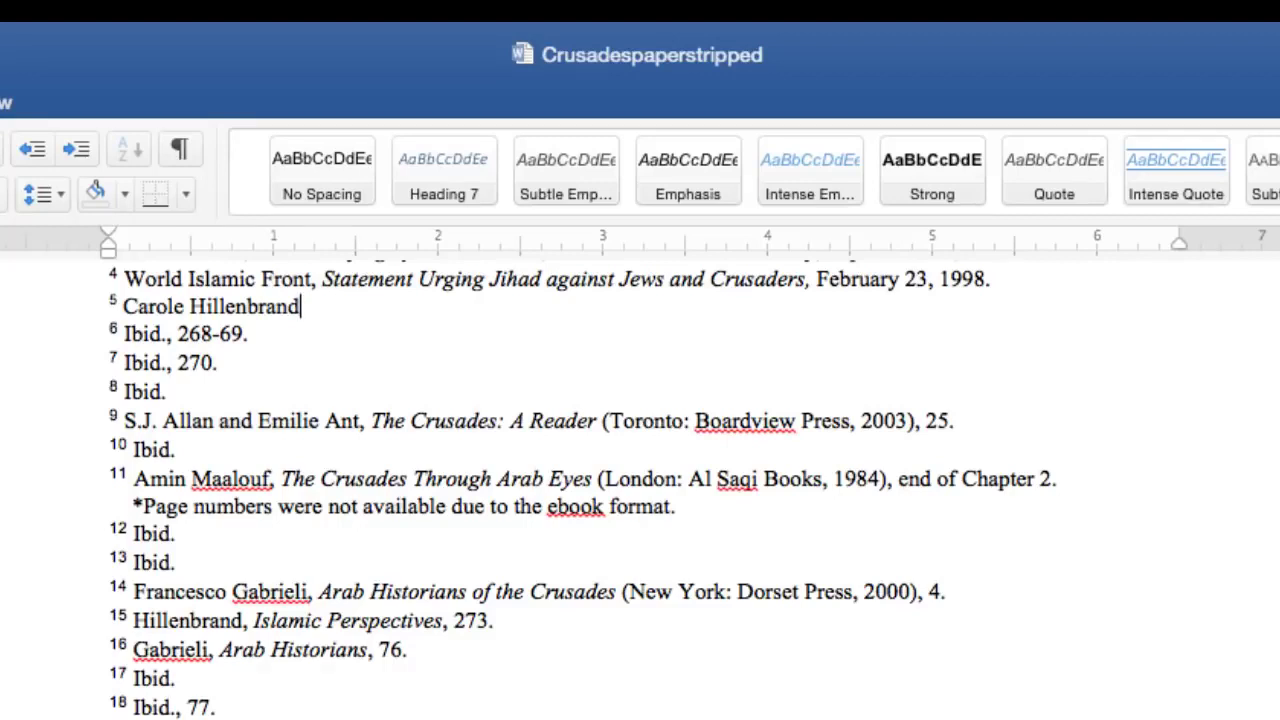
- Complete endnote 5 with italic The Crusades: Islamic Perspectives and (New York: Routledge, 2001), 603, 704
type(",")
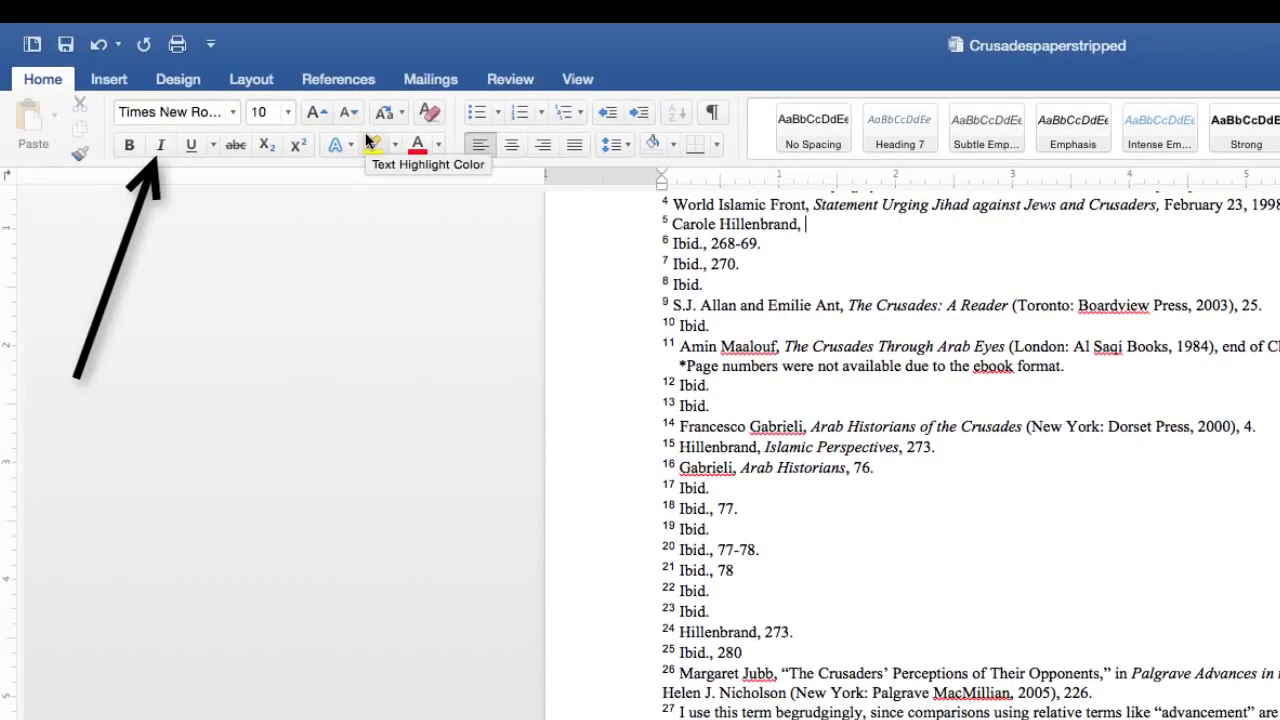
key("super+i")
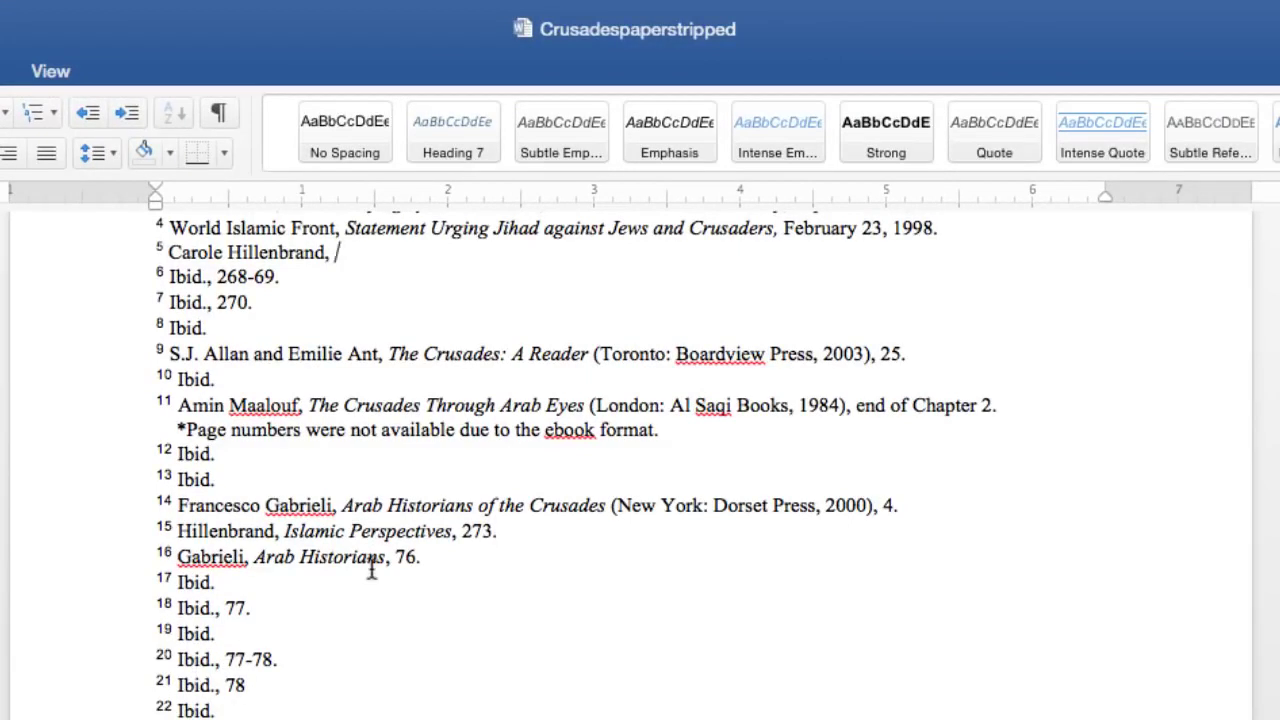
type("The Crusades: Islamic Perspectives")
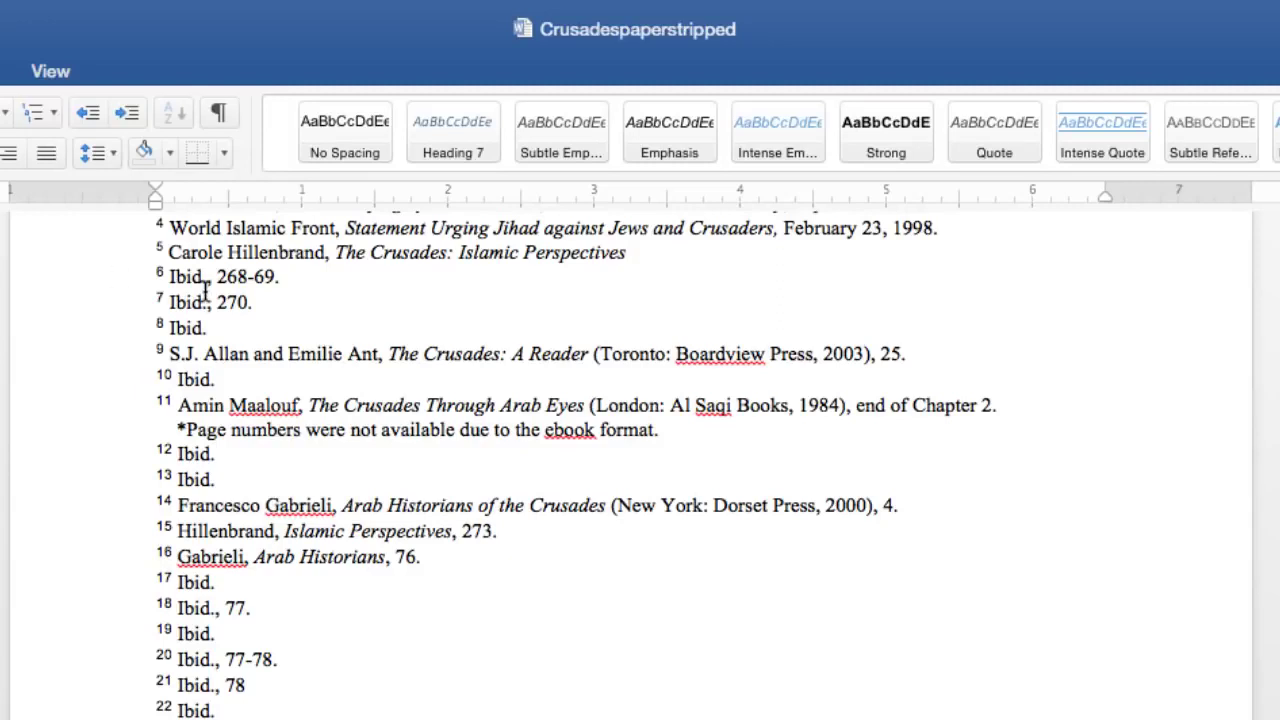
type("(New York: ")
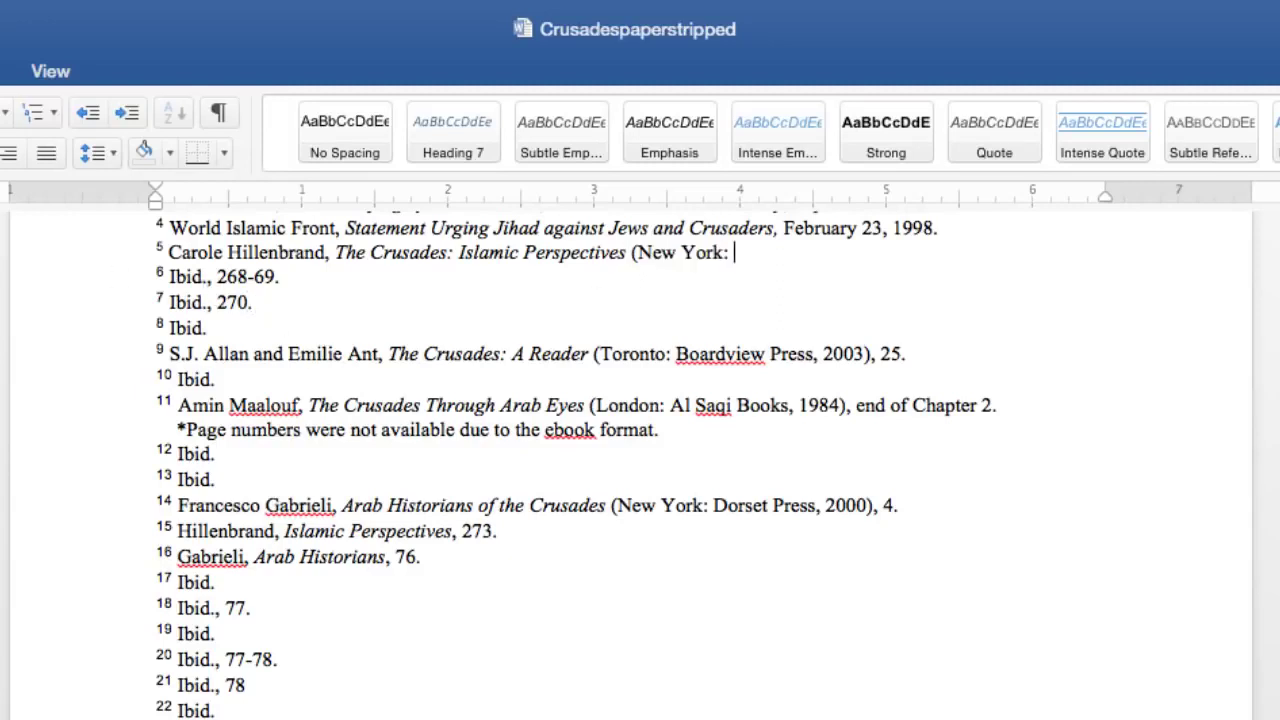
type("Routledge, 2001")
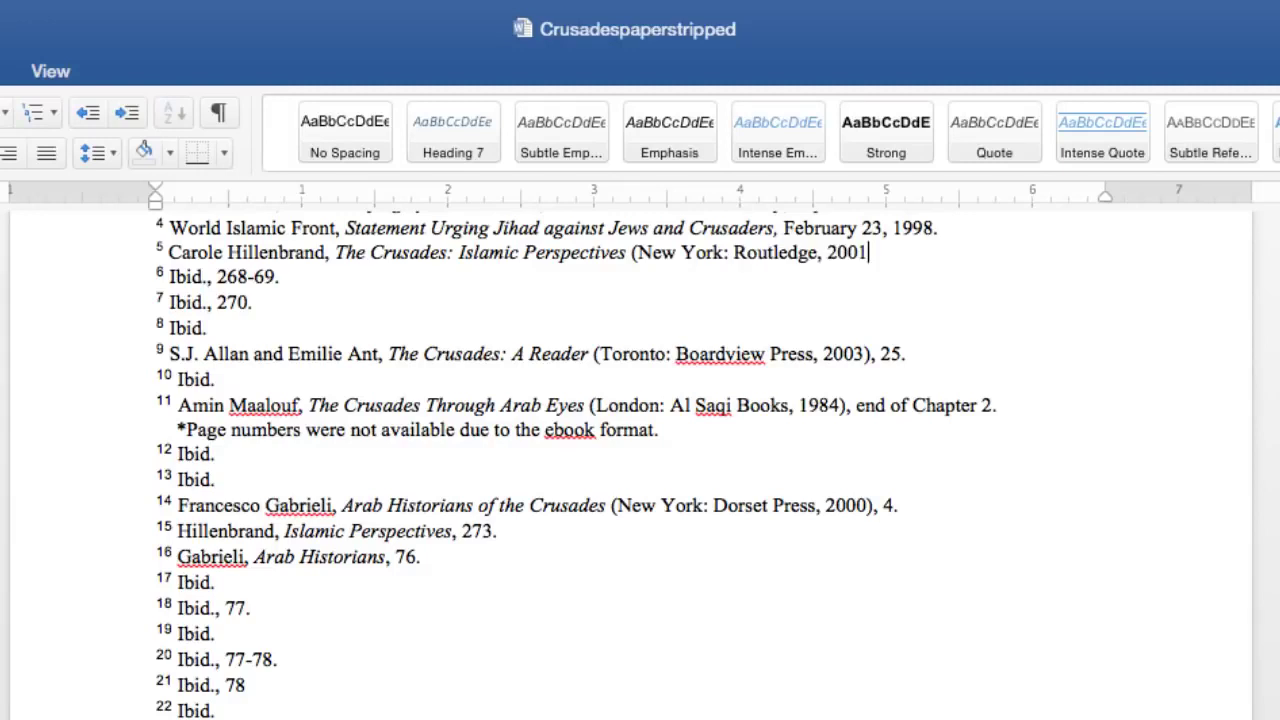
type("), 603-04")
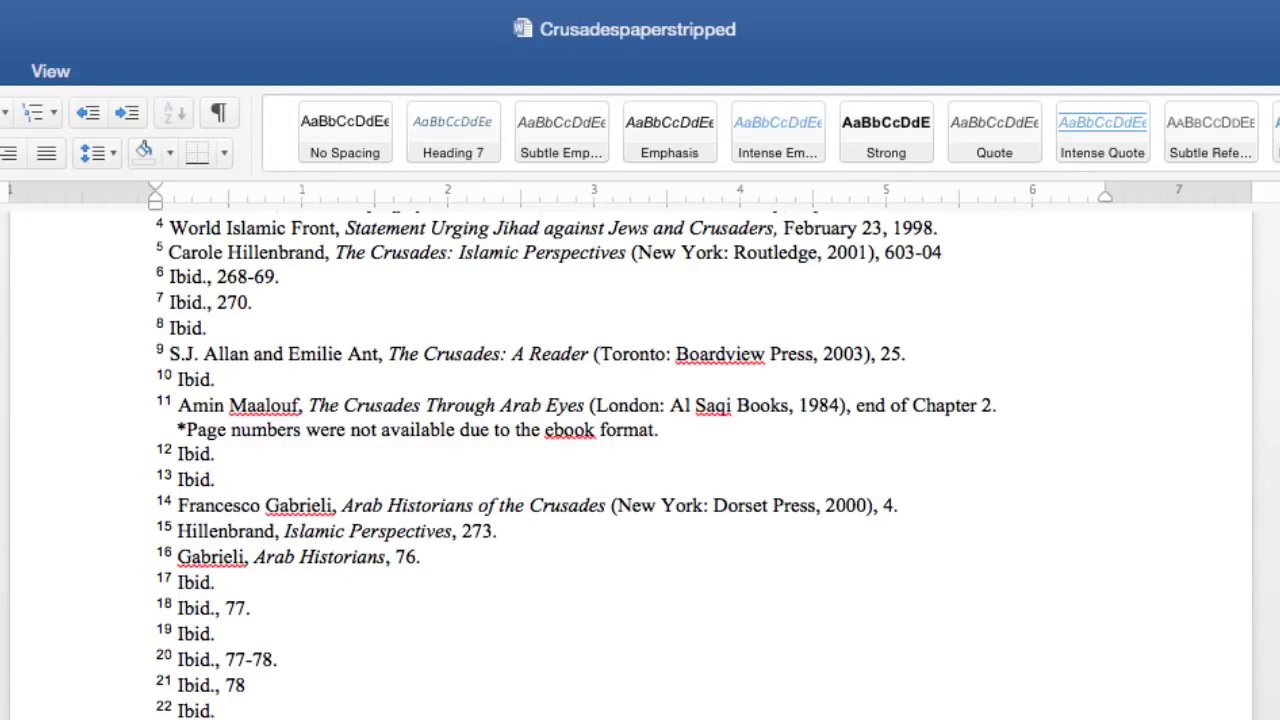
key("BackSpace")
key("BackSpace")
key("BackSpace")
type(", 704.")
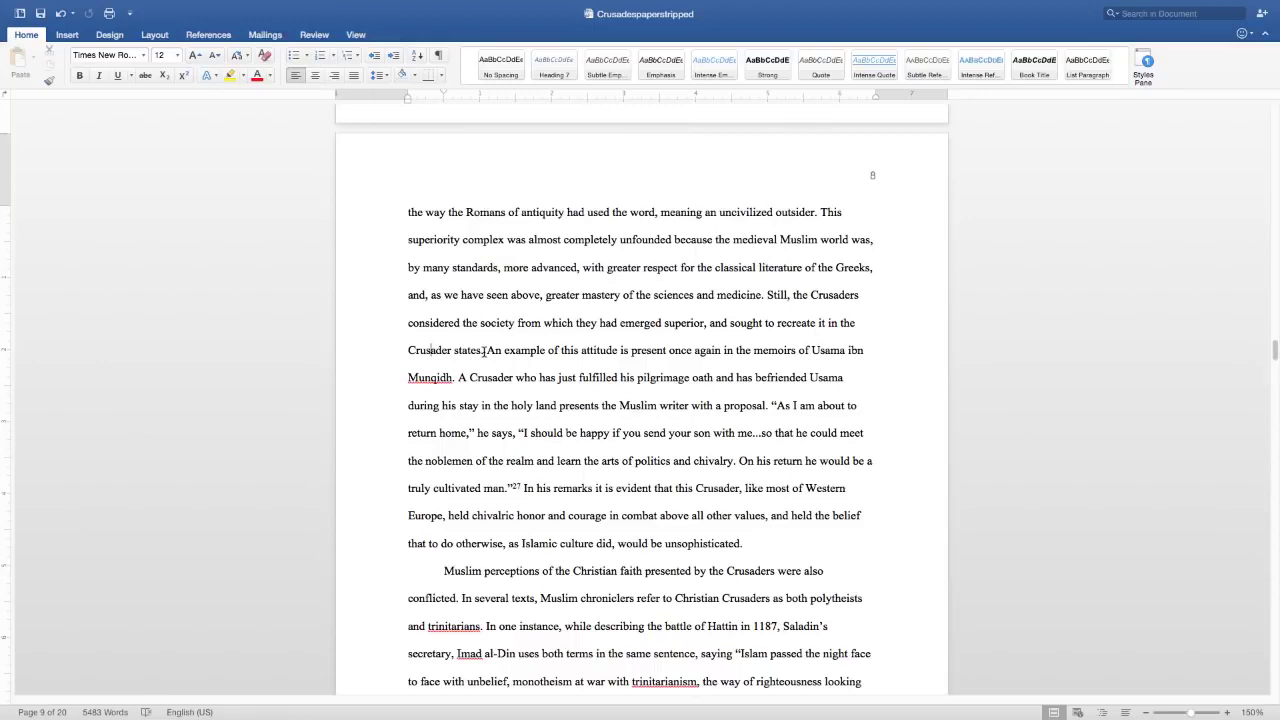
- Insert a new endnote 27 after the sentence ending 'Crusader states' from the References tab
left_click(220, 40)
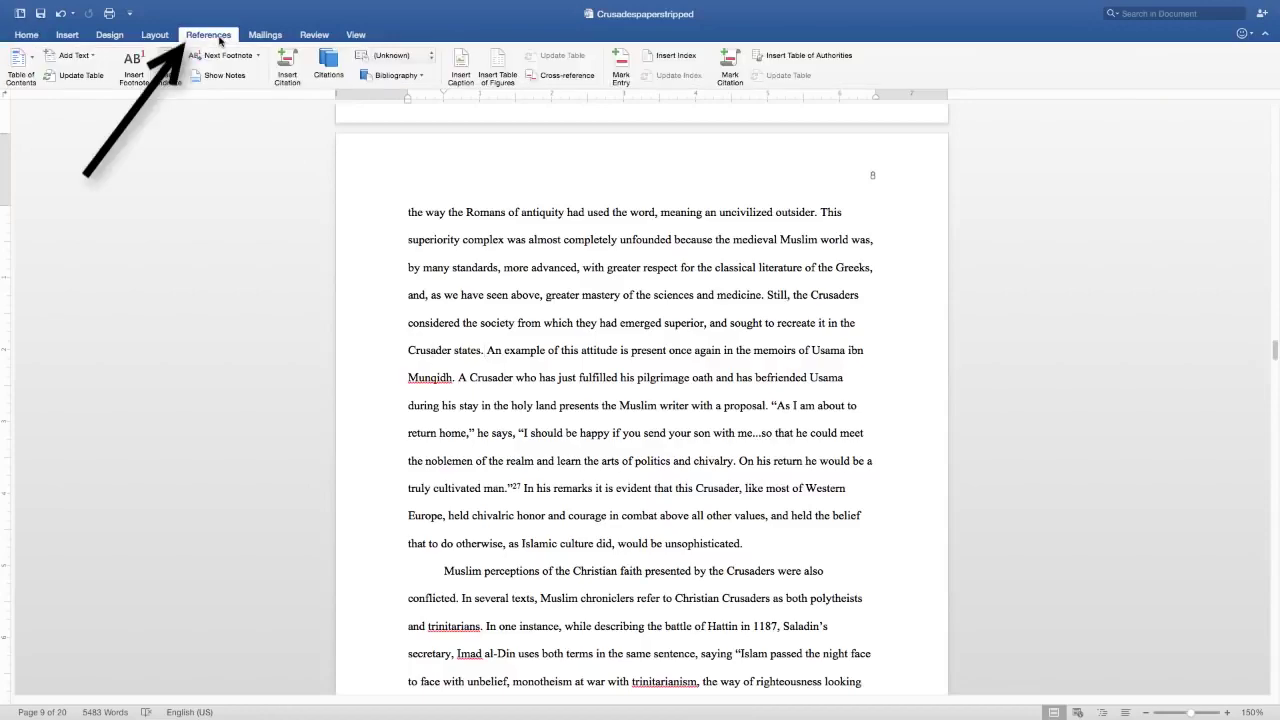
left_click(163, 61)
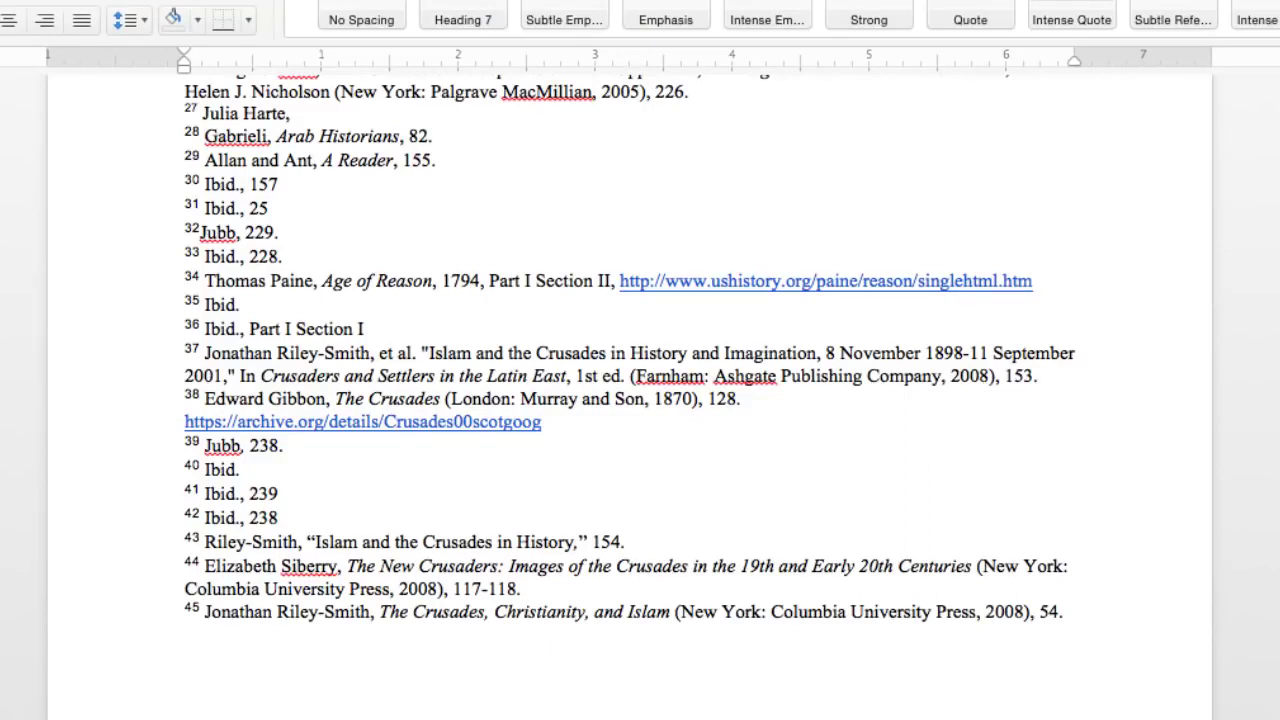
- Add the quoted article title and italic Penn History Review 15, no. 2 (2008): 7 to endnote 27
type("\"How One Fourteenth-Century Venetian Remembered the Crusades: The Maps and Memories of Marino Sanuto")
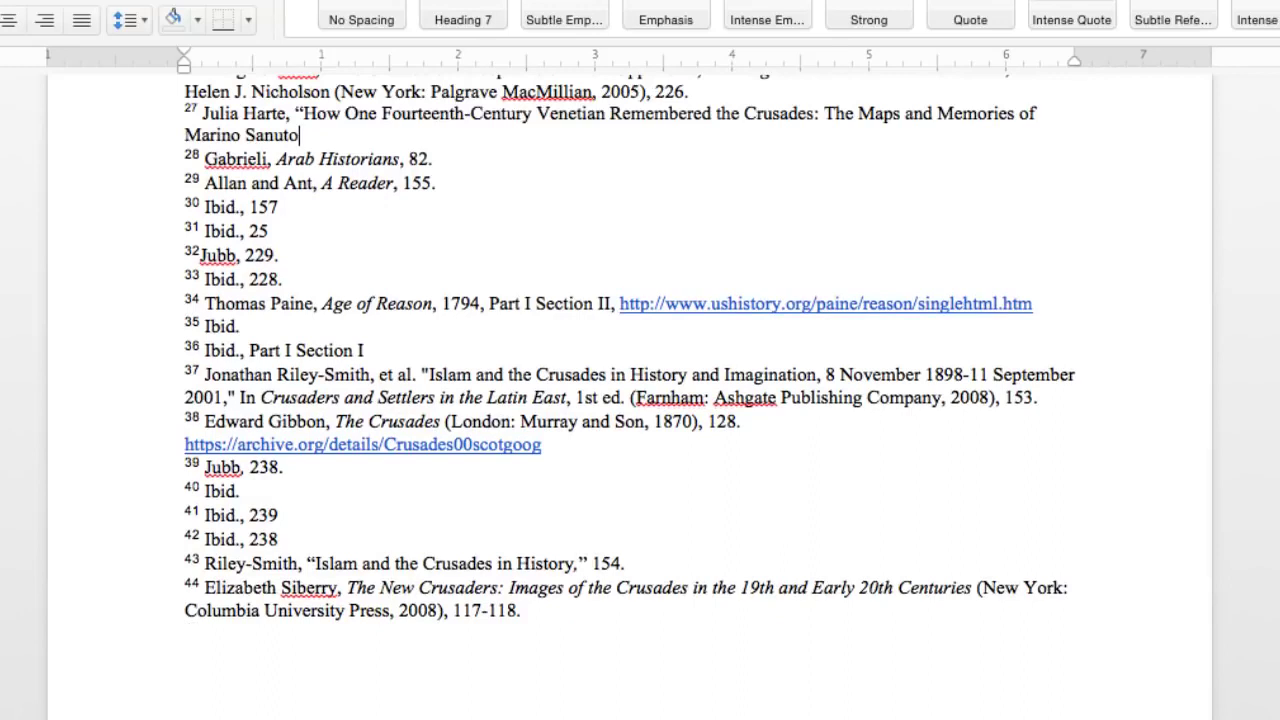
type(",")
type("\"")
type("Penn History Review")
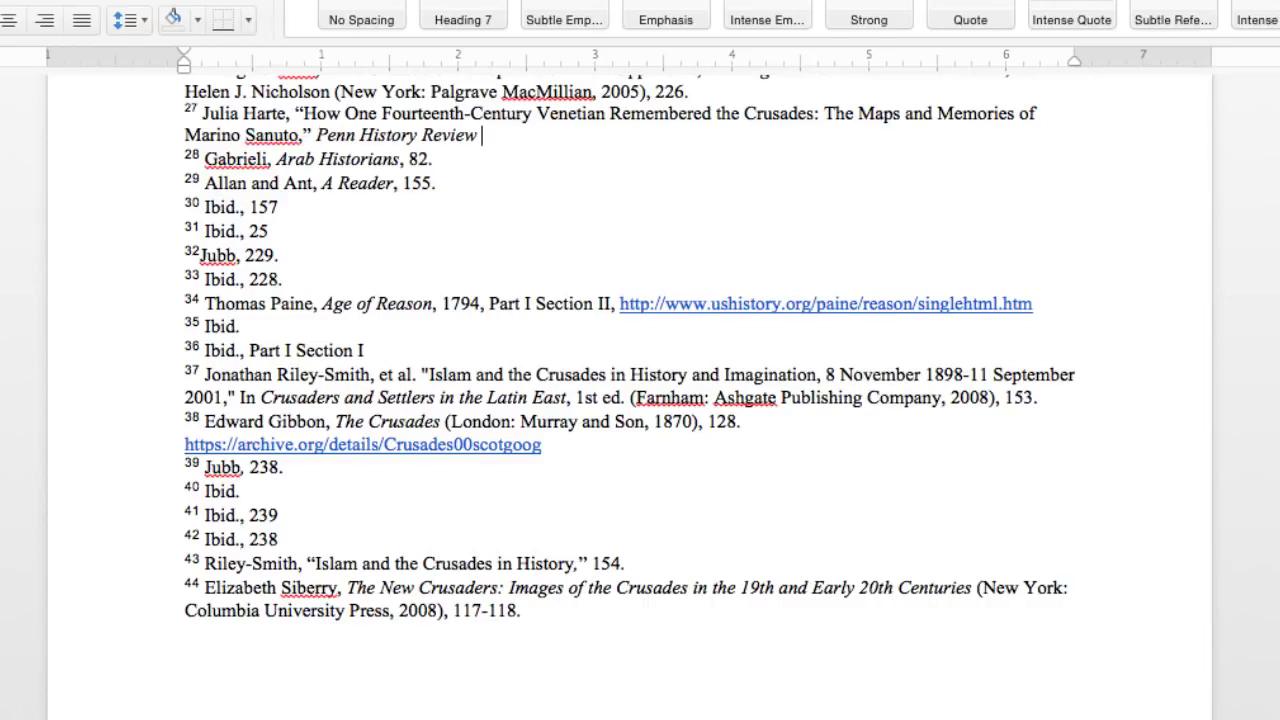
type("15,")
type("no. 2")
type("(2008)")
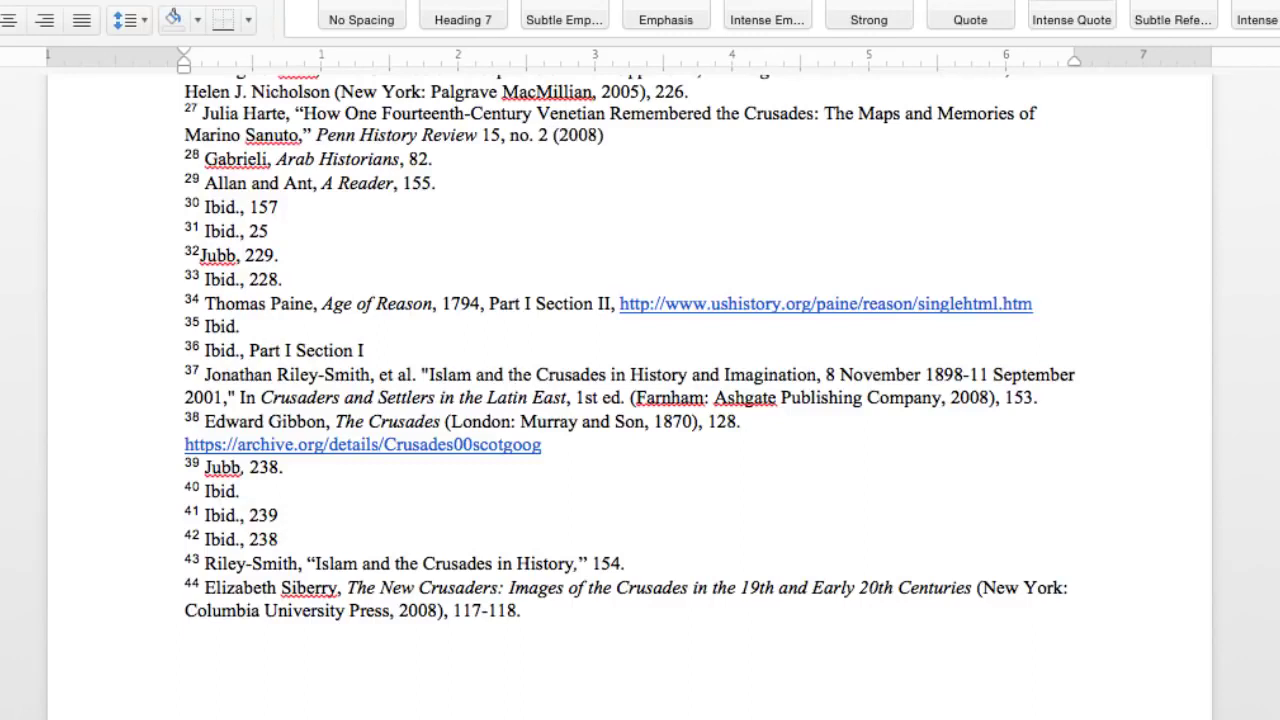
type(": 7")
- Finish endnote 27 with the access date June 4, 2016 and the article's web address
type(".")
key("BackSpace")
type(", accessed June 4, 2016")
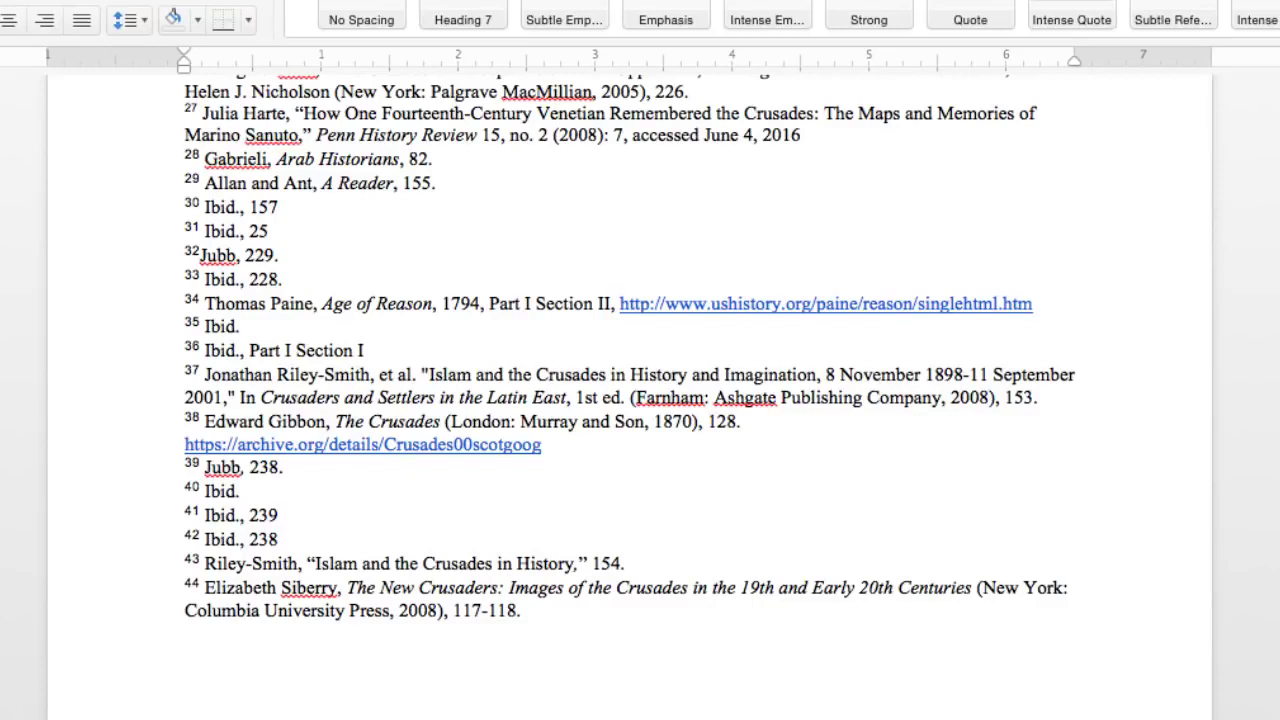
type(", http://repository.upenn.edu/cgi/viewcontent.cgi?article=1022&context=phr")
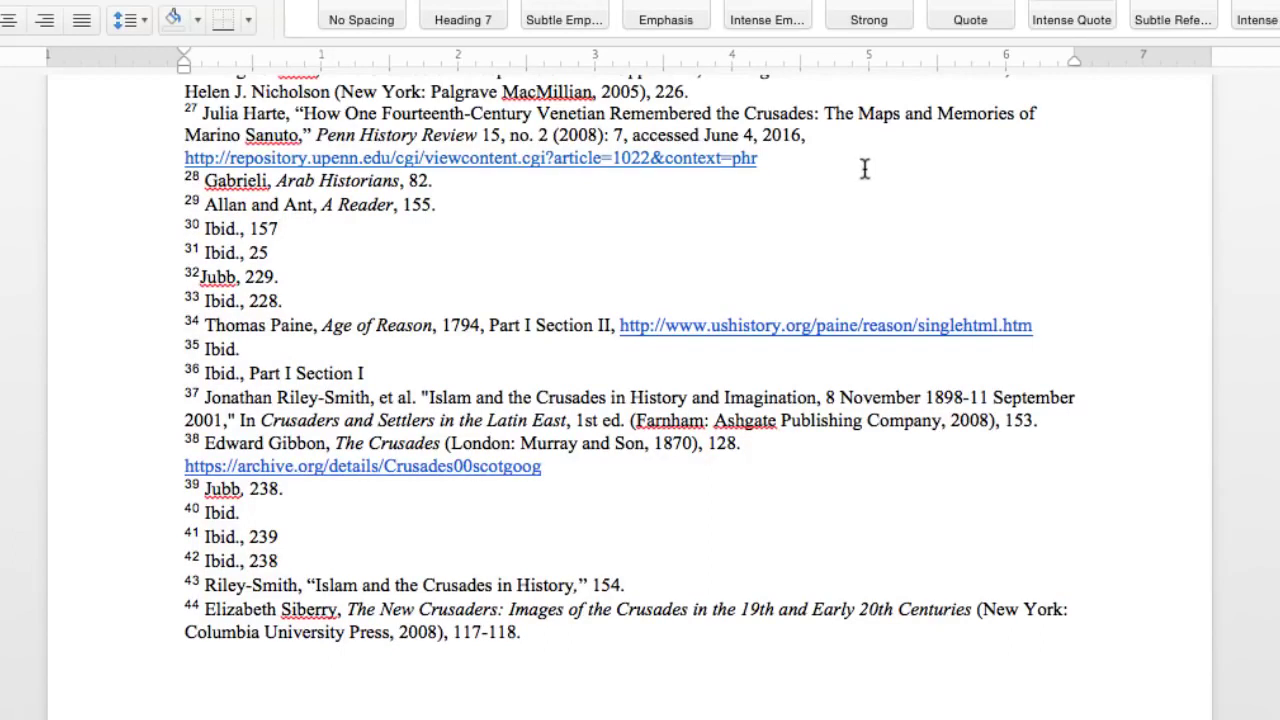
- Remove the hyperlink from endnote 27's web address so it stays as plain text
right_click(534, 165)
mouse_move(620, 412)
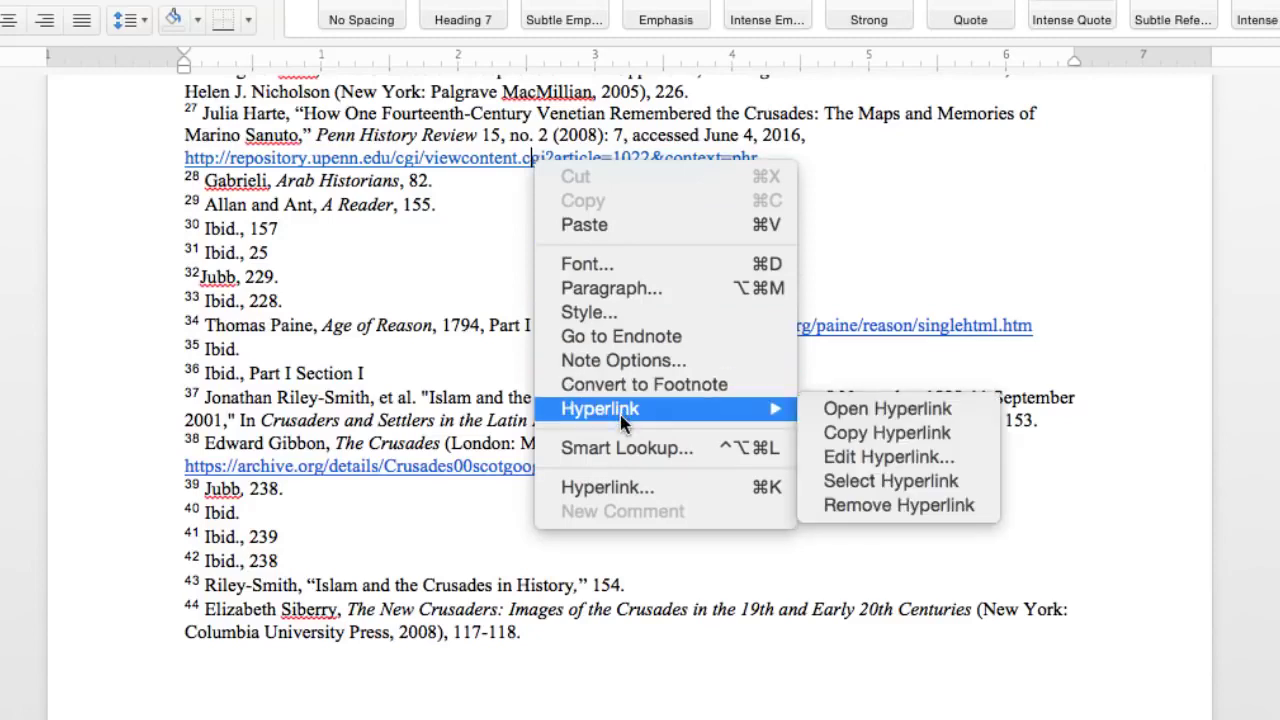
left_click(875, 503)
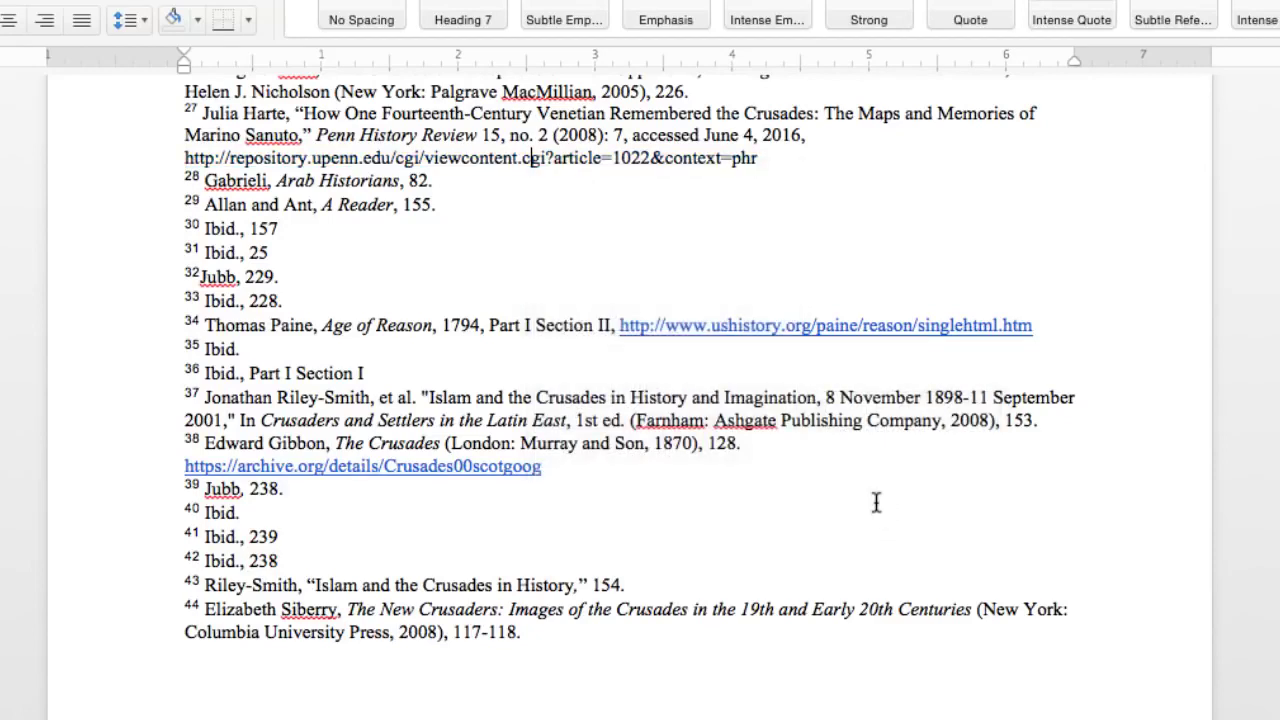
left_click(785, 152)
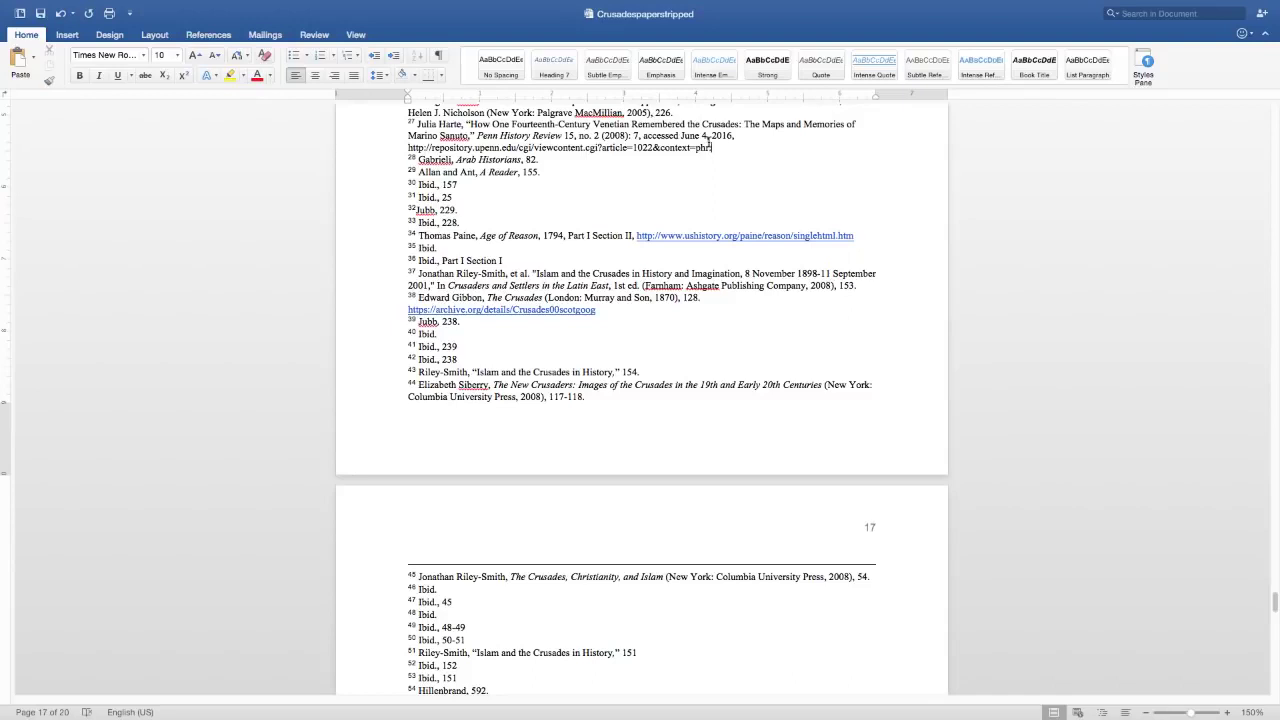
scroll(501, 311, "up", 8)
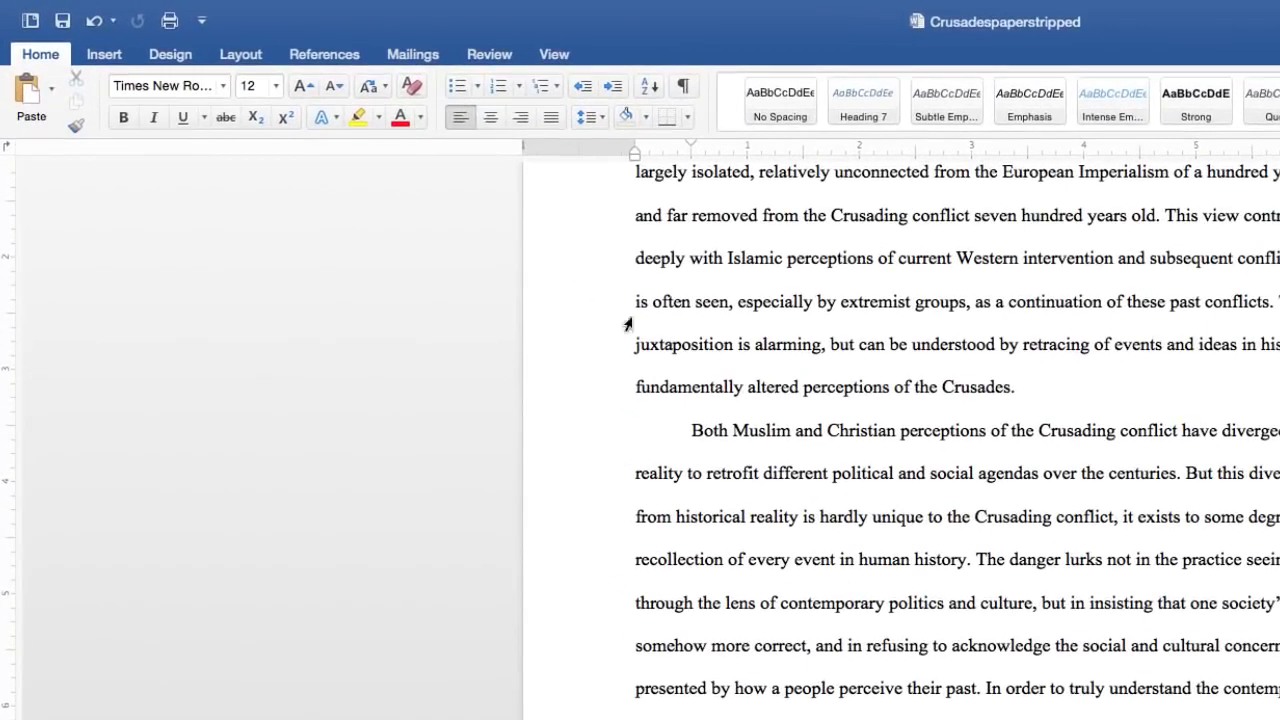
- Insert a Next Page section break from Layout > Breaks so the bibliography starts a new page
left_click(240, 60)
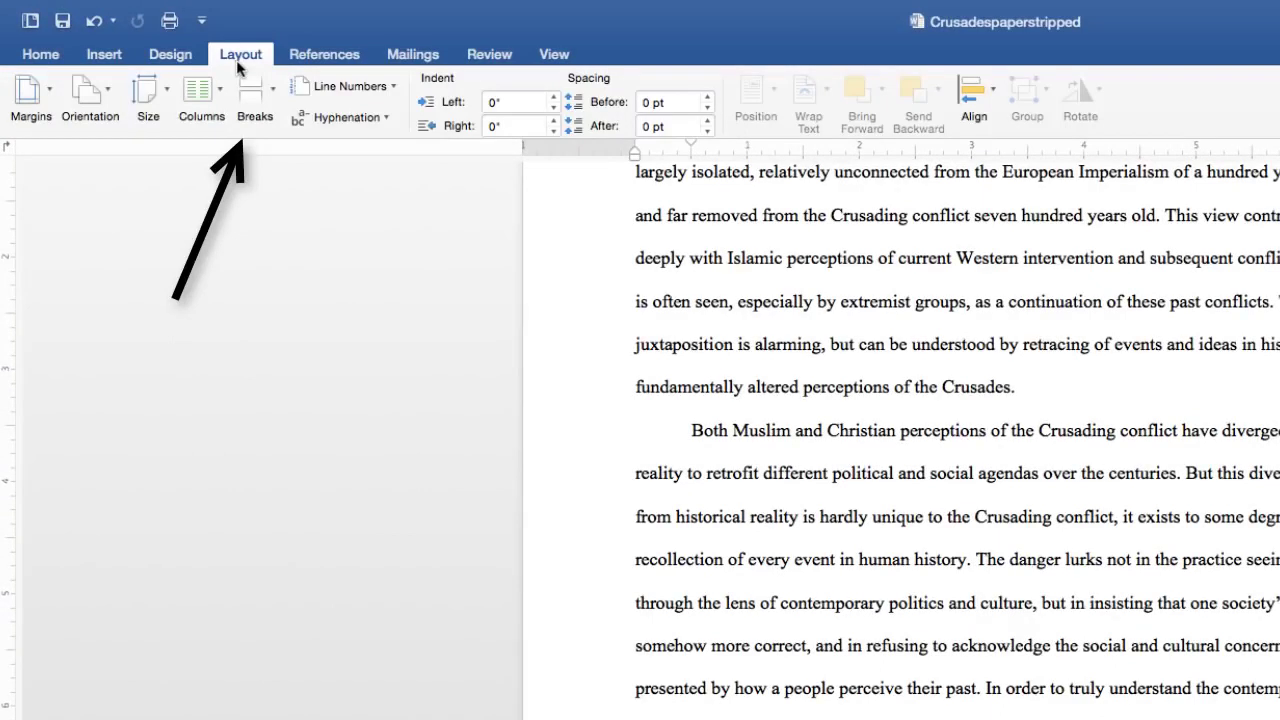
left_click(273, 90)
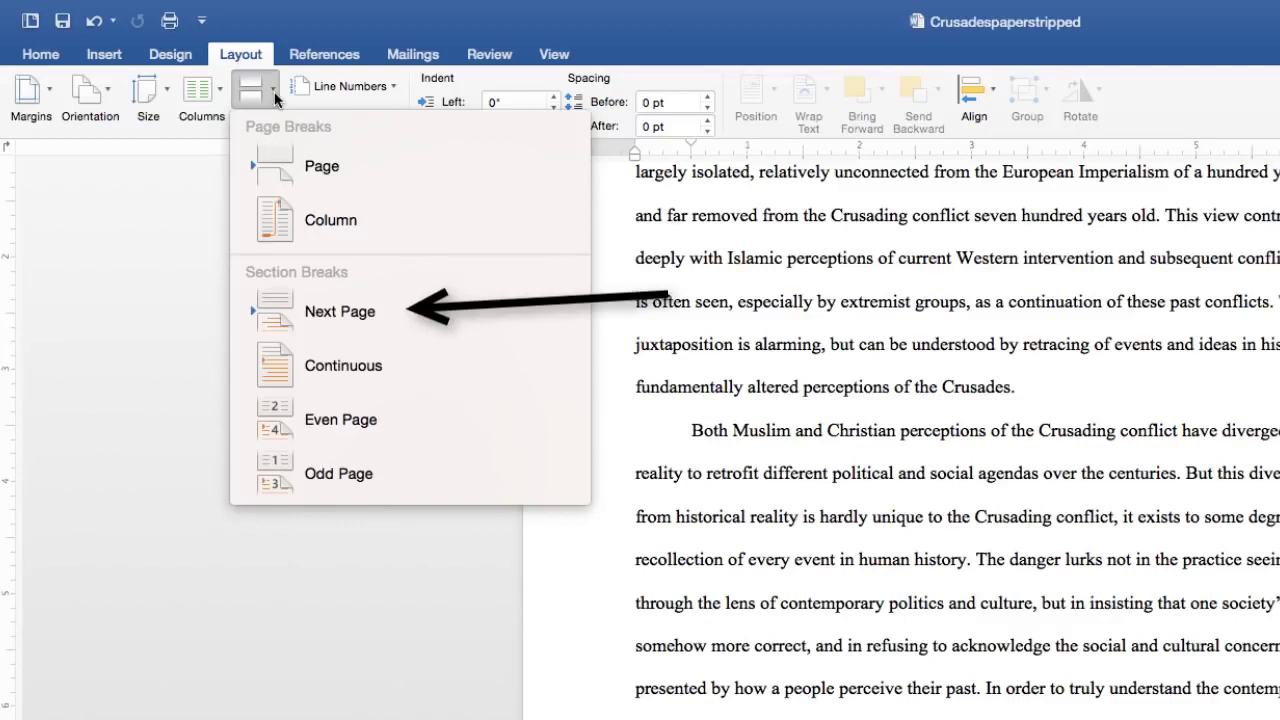
left_click(370, 309)
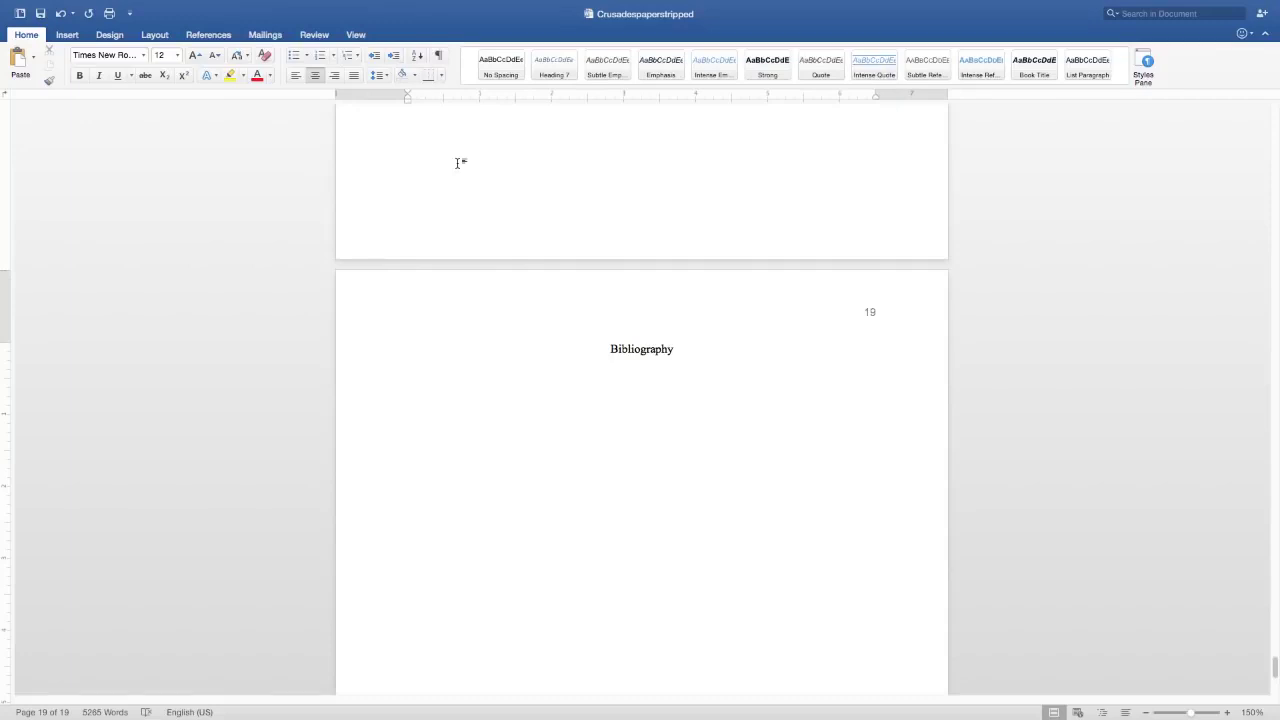
- Add the entry for The Crusades: Islamic Perspectives (New York: Routledge, 2001) and begin the next entry with its author
key("Return")
type("Hillenbrand, Carole.")
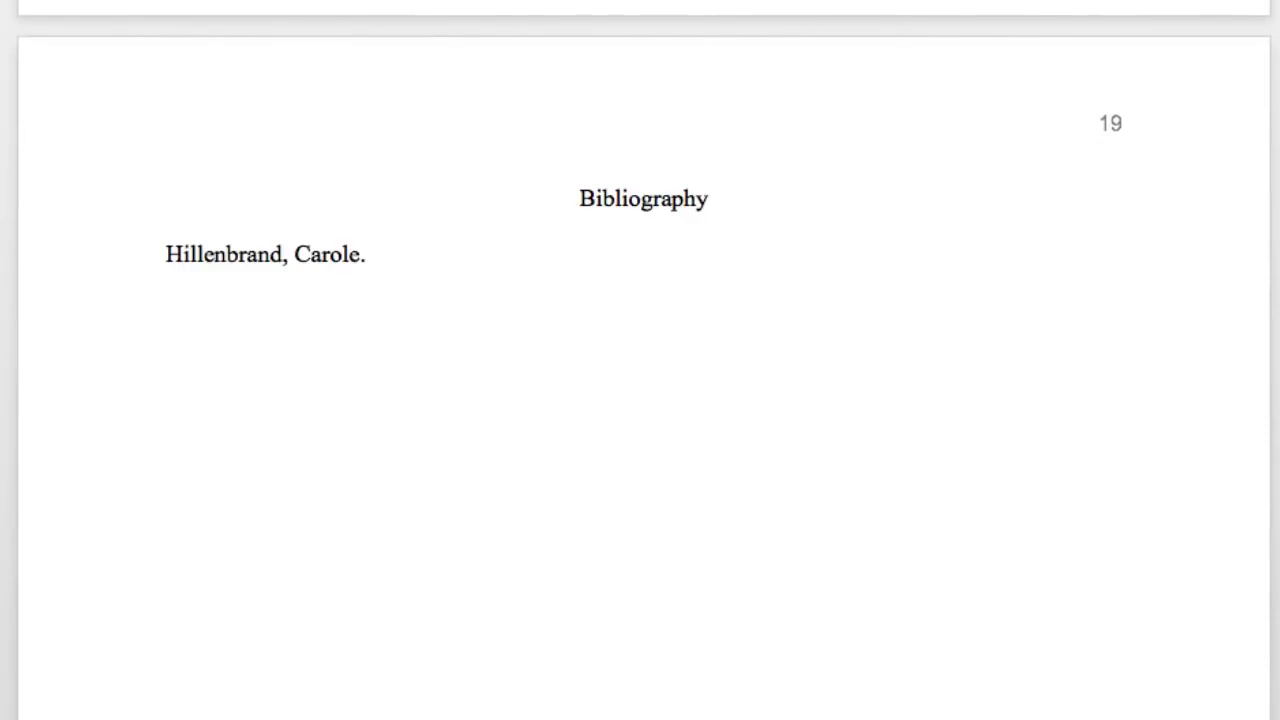
type("The Crusades: Islamic Perspectives.")
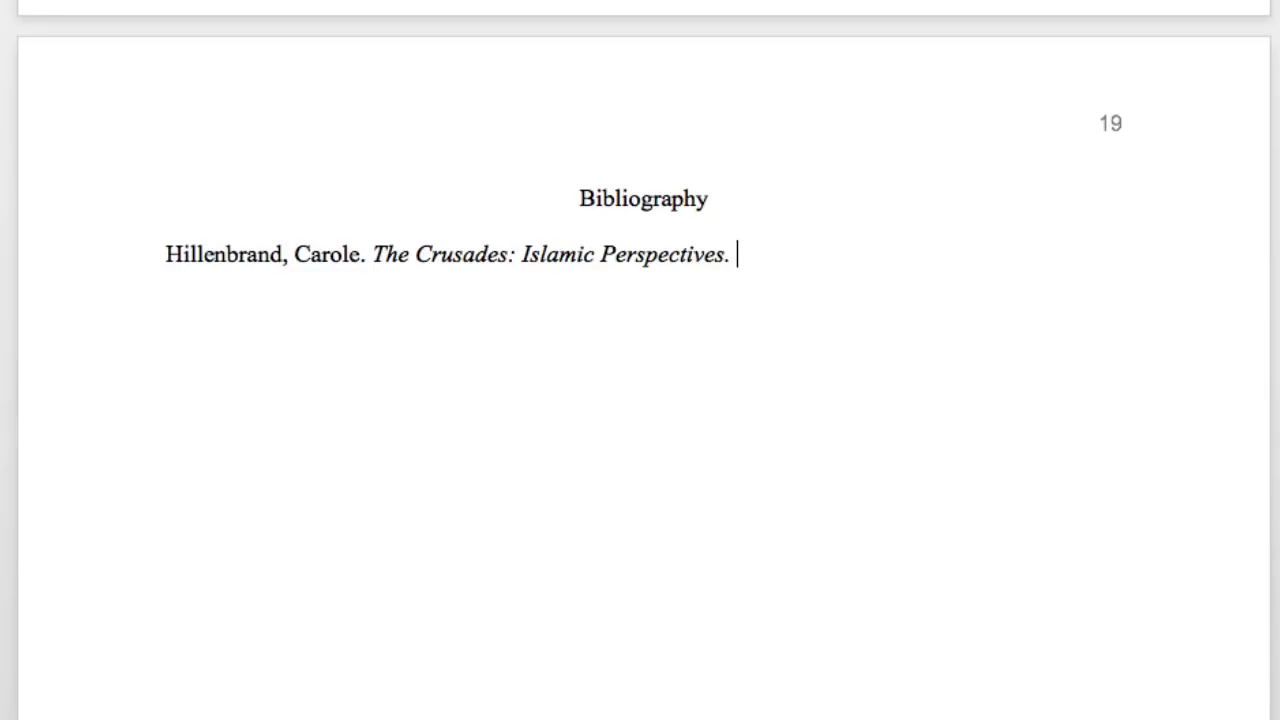
type("New York: Routledge, 2001")
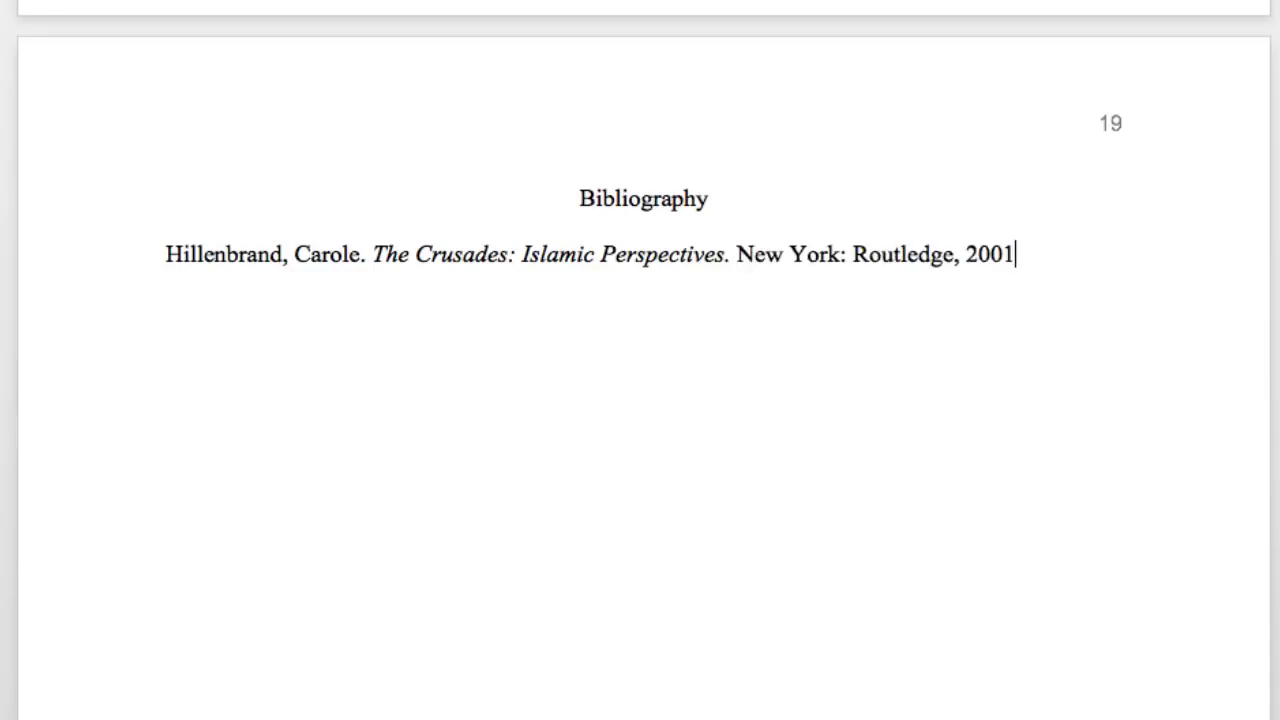
type(".")
key("Return")
type("Harte, Julia.")
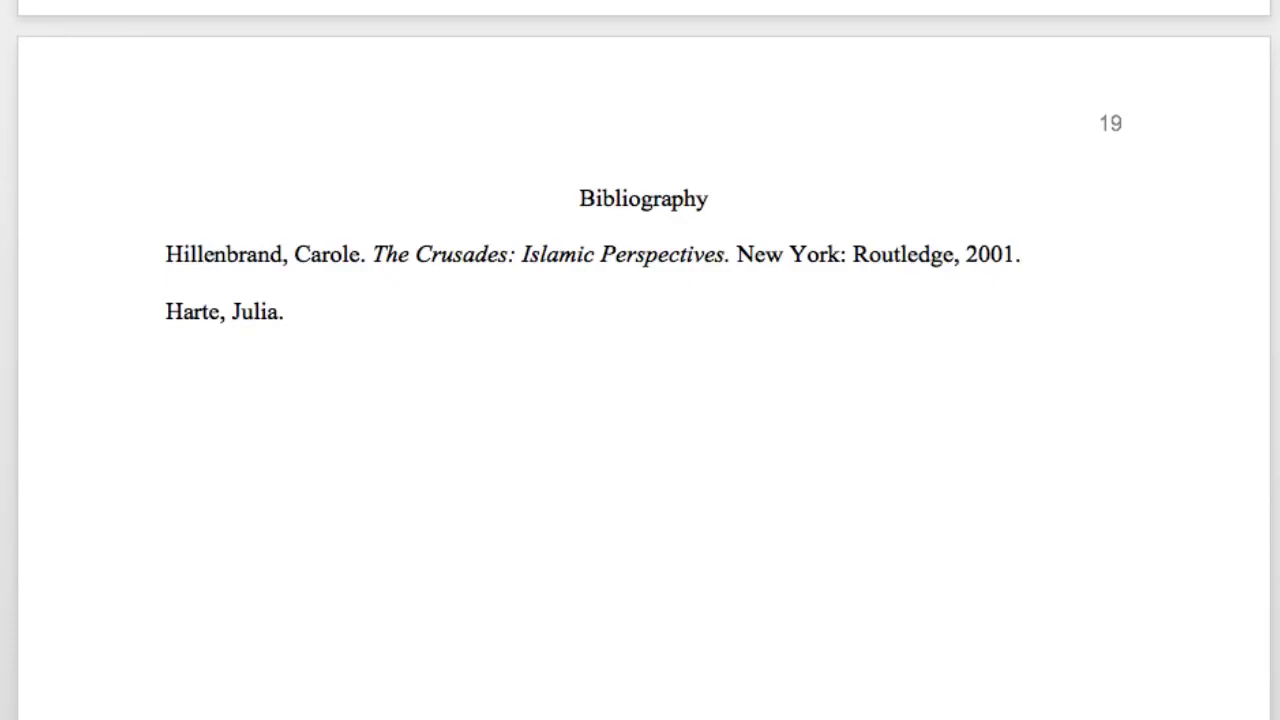
- Complete the second entry with the article title and italic Penn History Review 15, no. 2 (2008): 1-9
type("\"How One Fourteenth-Century Venetian Remembered the Crusades: The Maps and Memories of Marino Sanuto.\"")
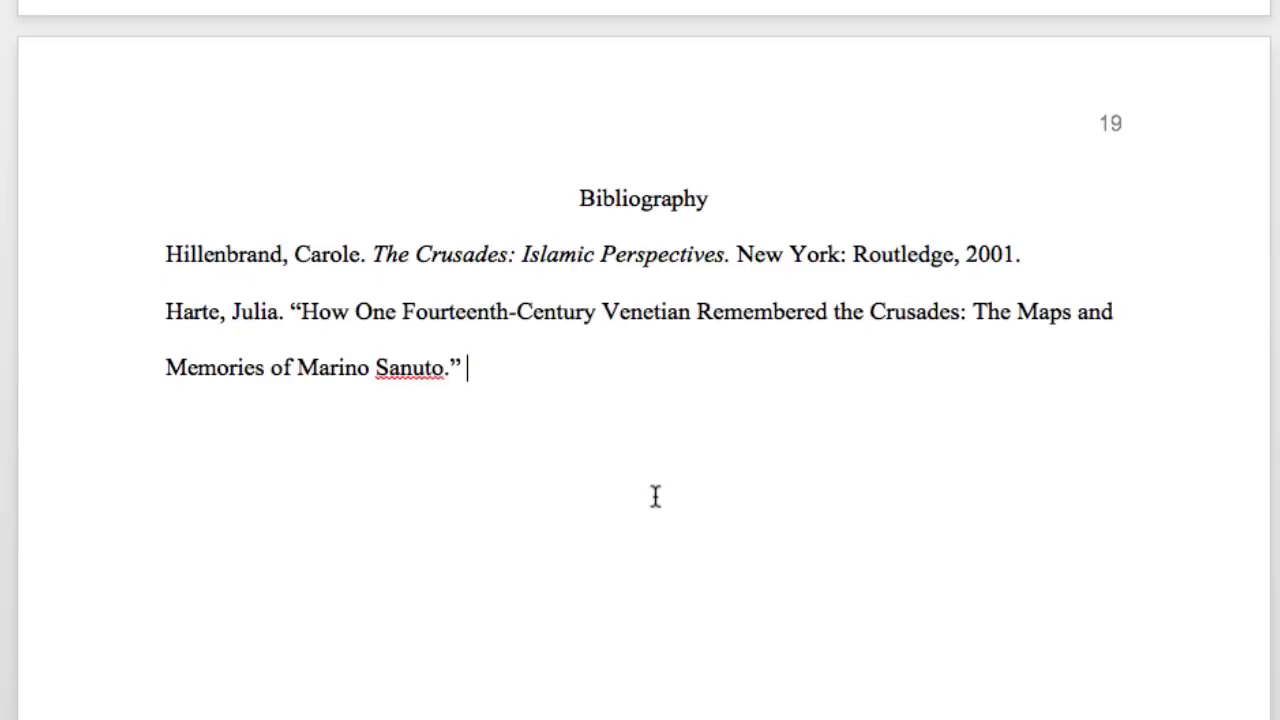
type("Penn History Review")
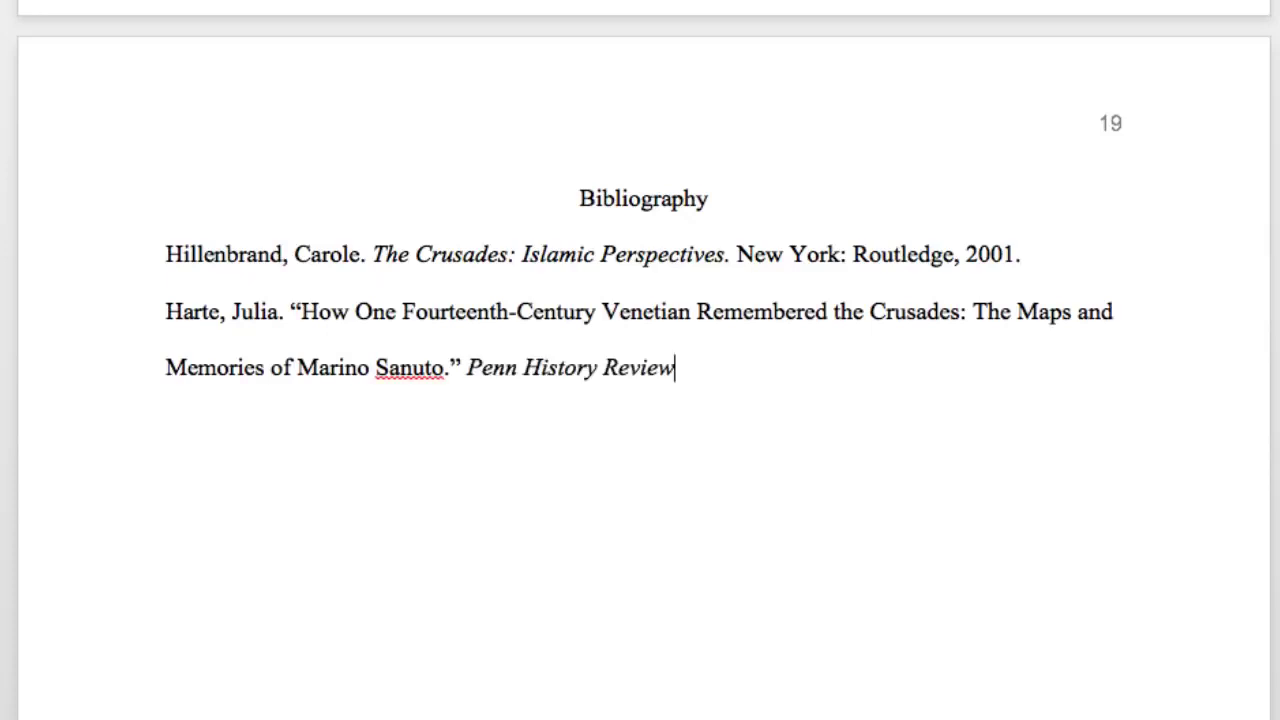
type("15, no. 2")
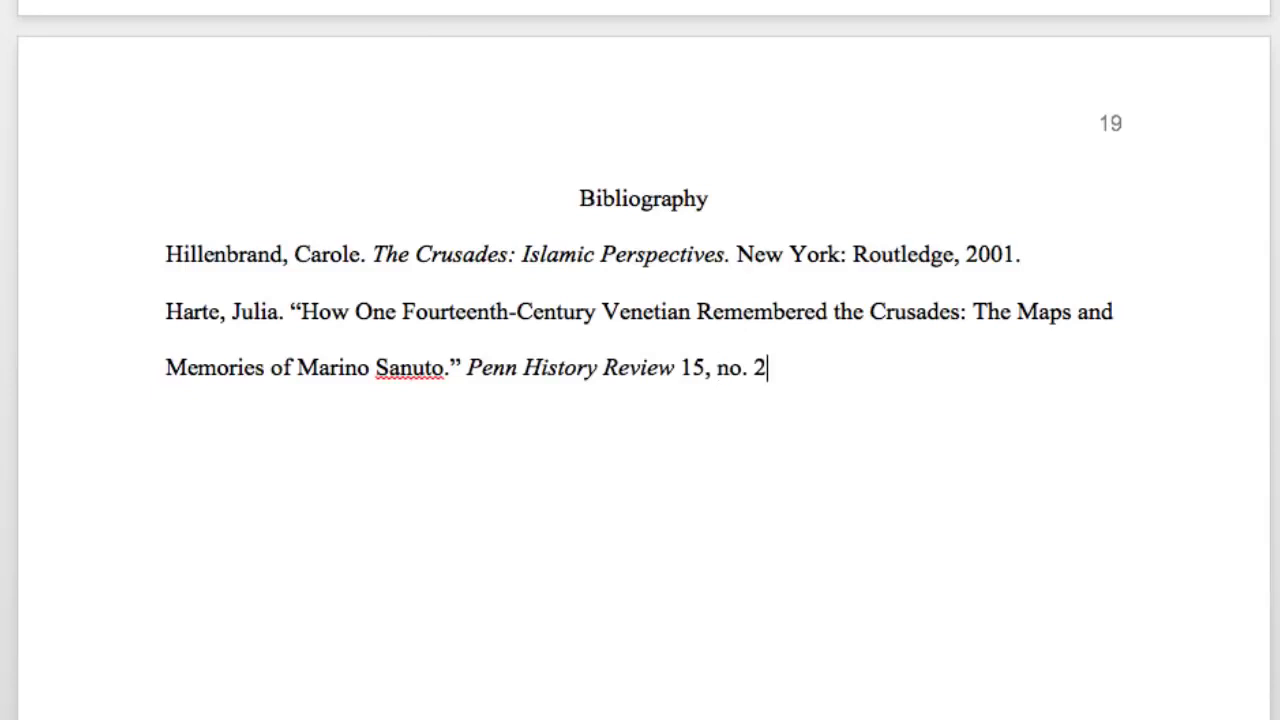
type(" (2008)")
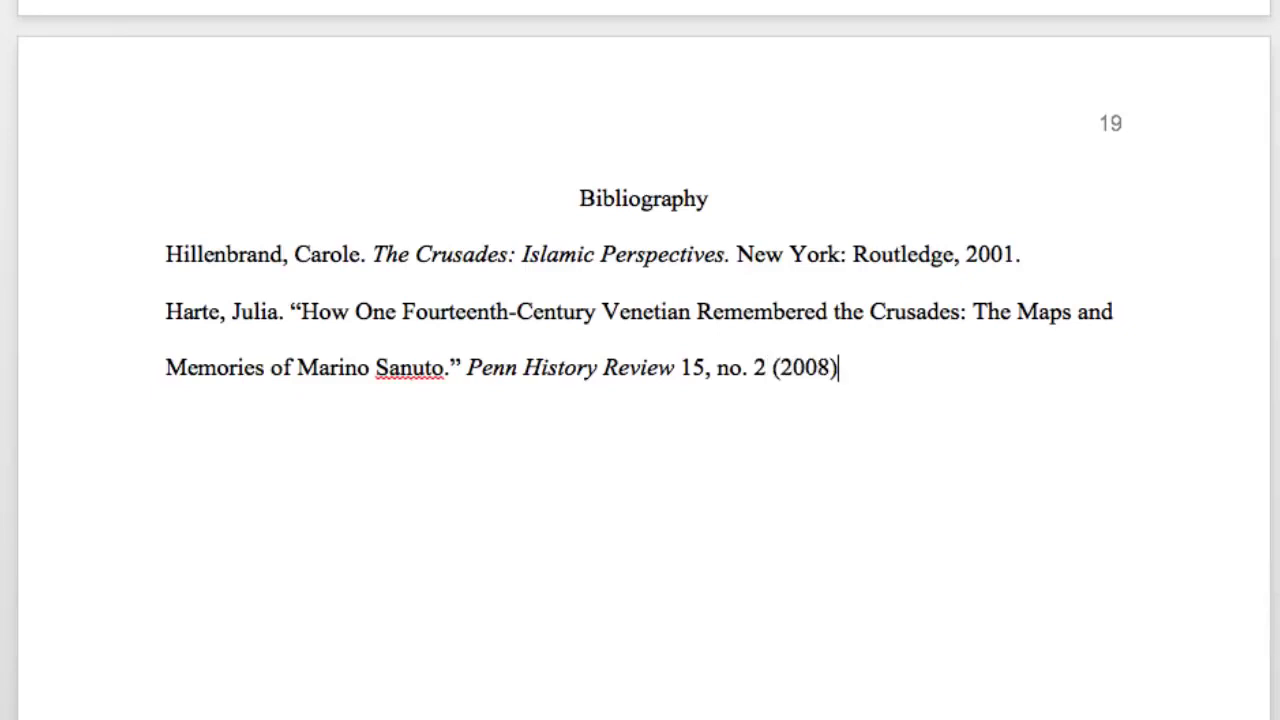
type(":")
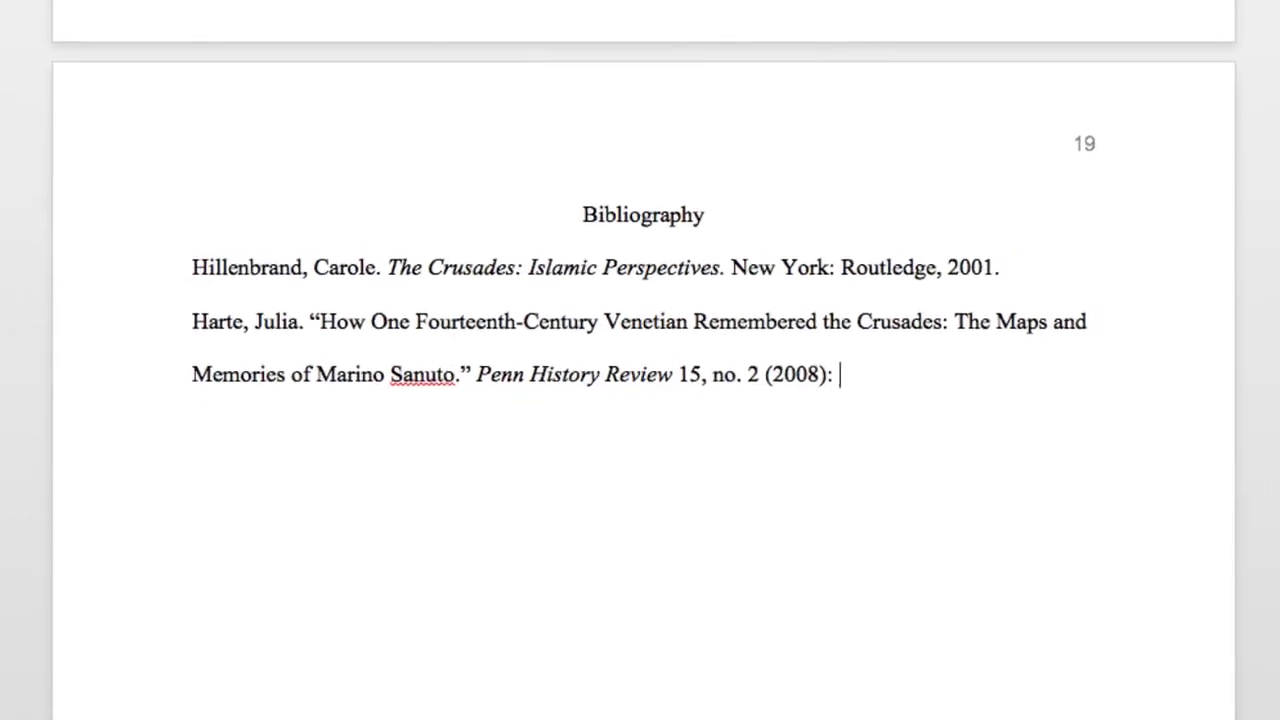
type("1-9.")
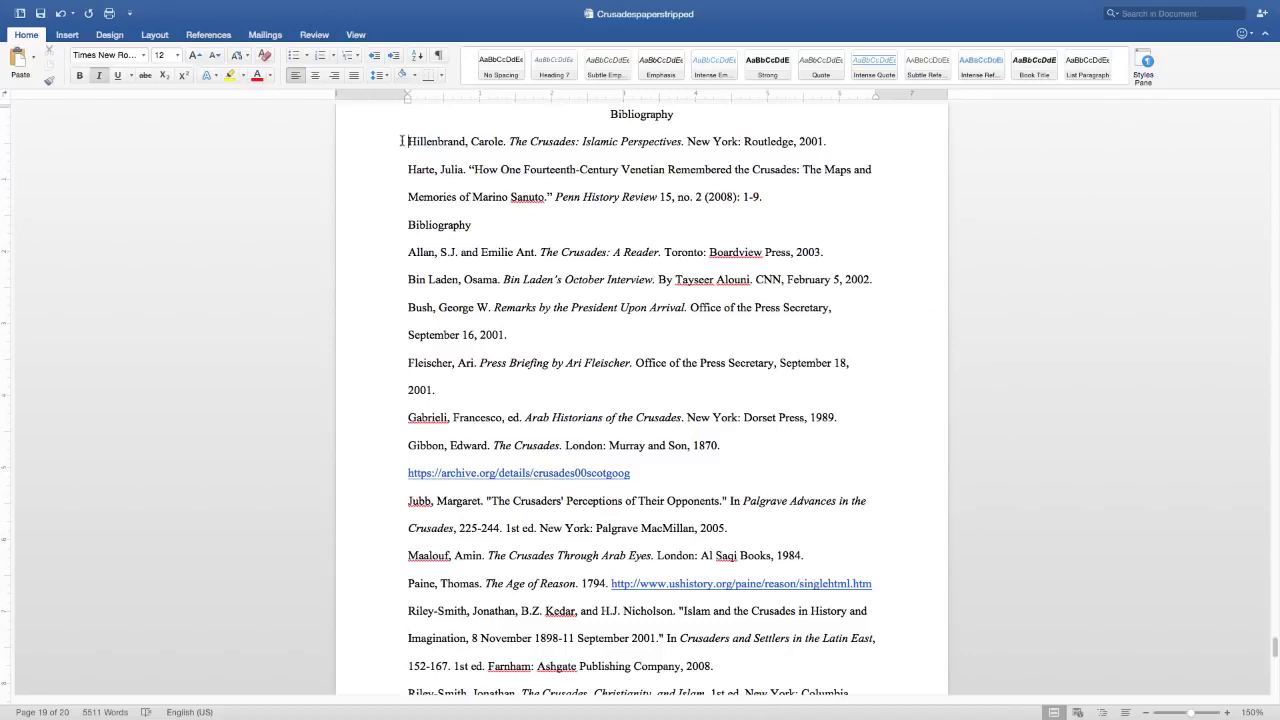
- Select all the bibliography entries and open the Sort options for them
left_click_drag(402, 141, 849, 380)
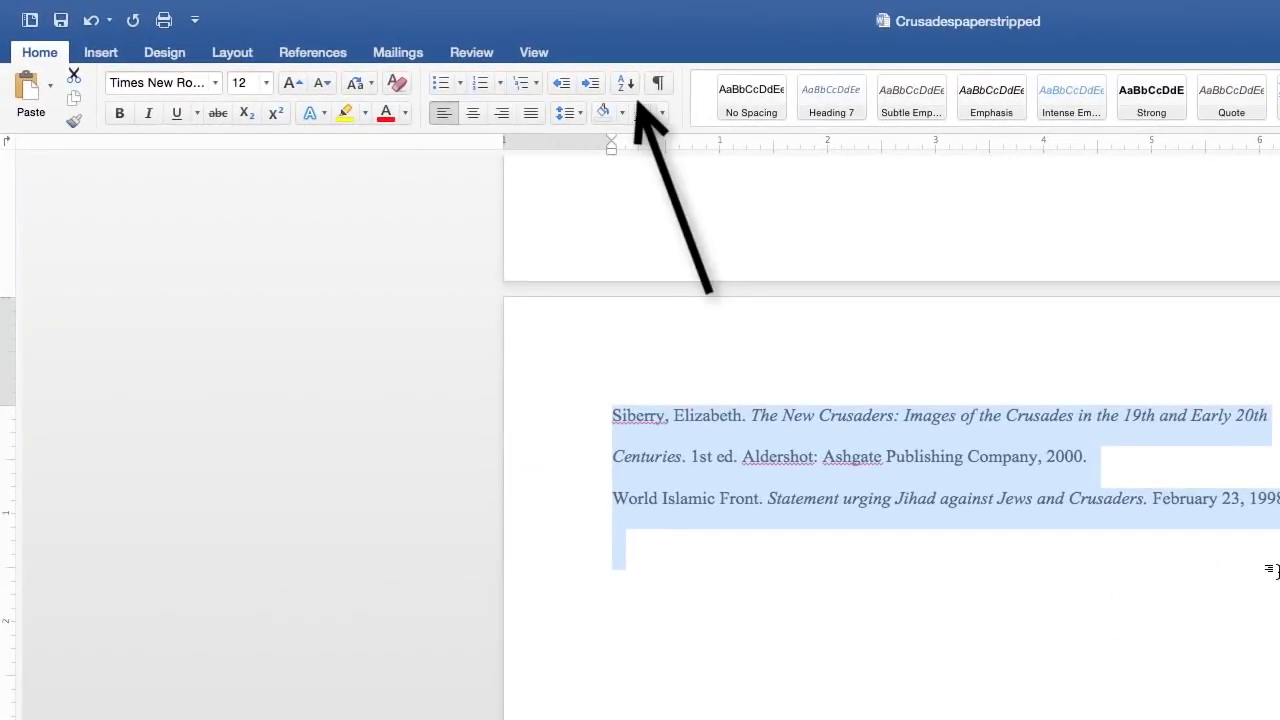
left_click(628, 84)
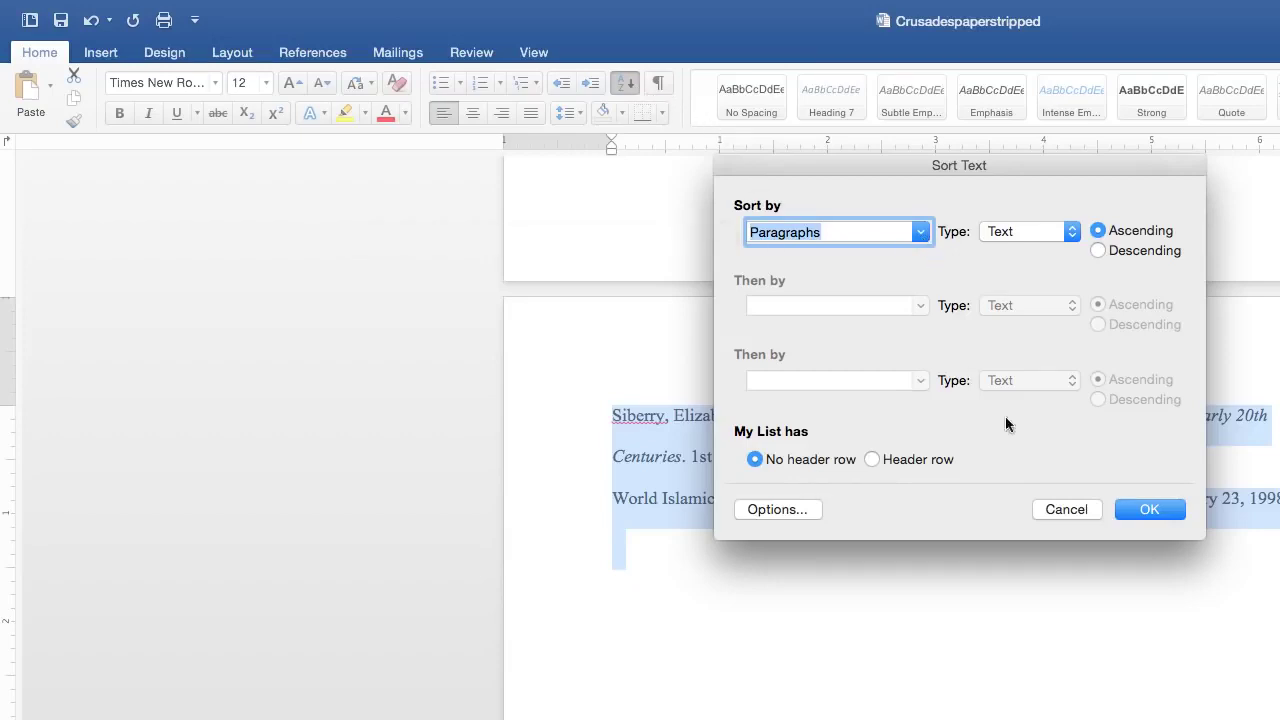
- Sort the selected bibliography paragraphs by text in ascending order and check the result
left_click(1149, 510)
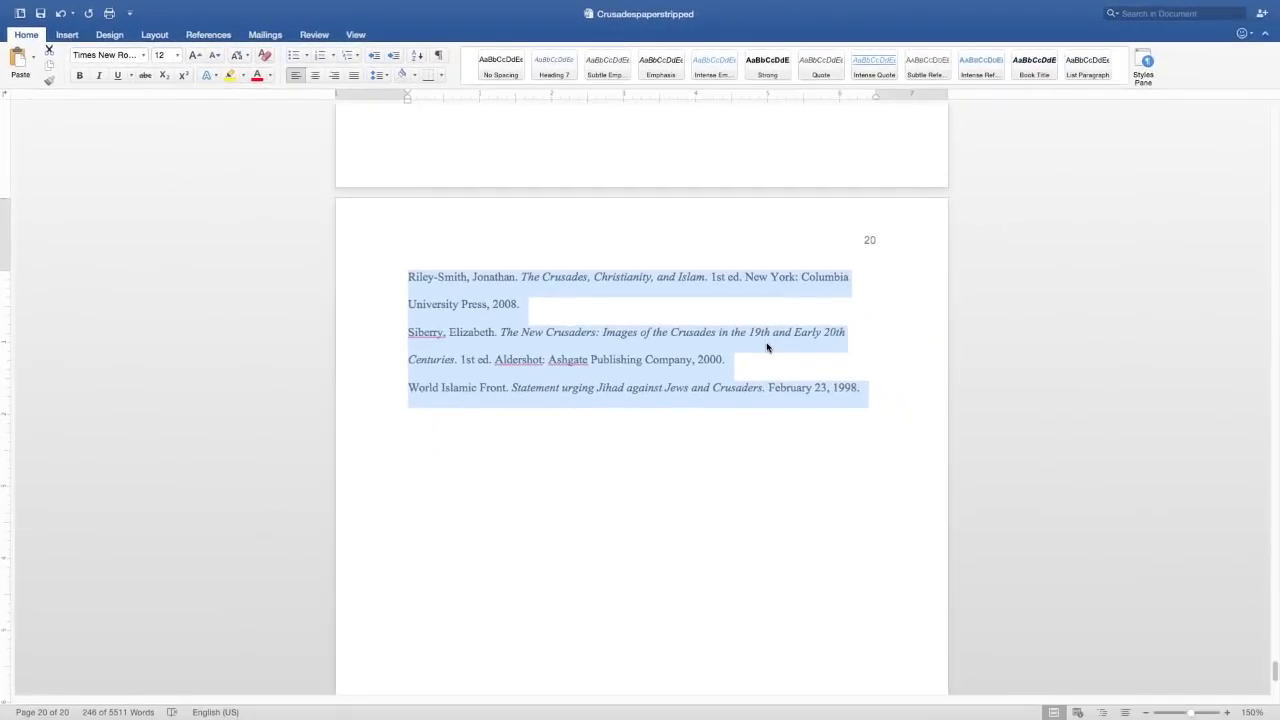
scroll(622, 350, "down", 1)
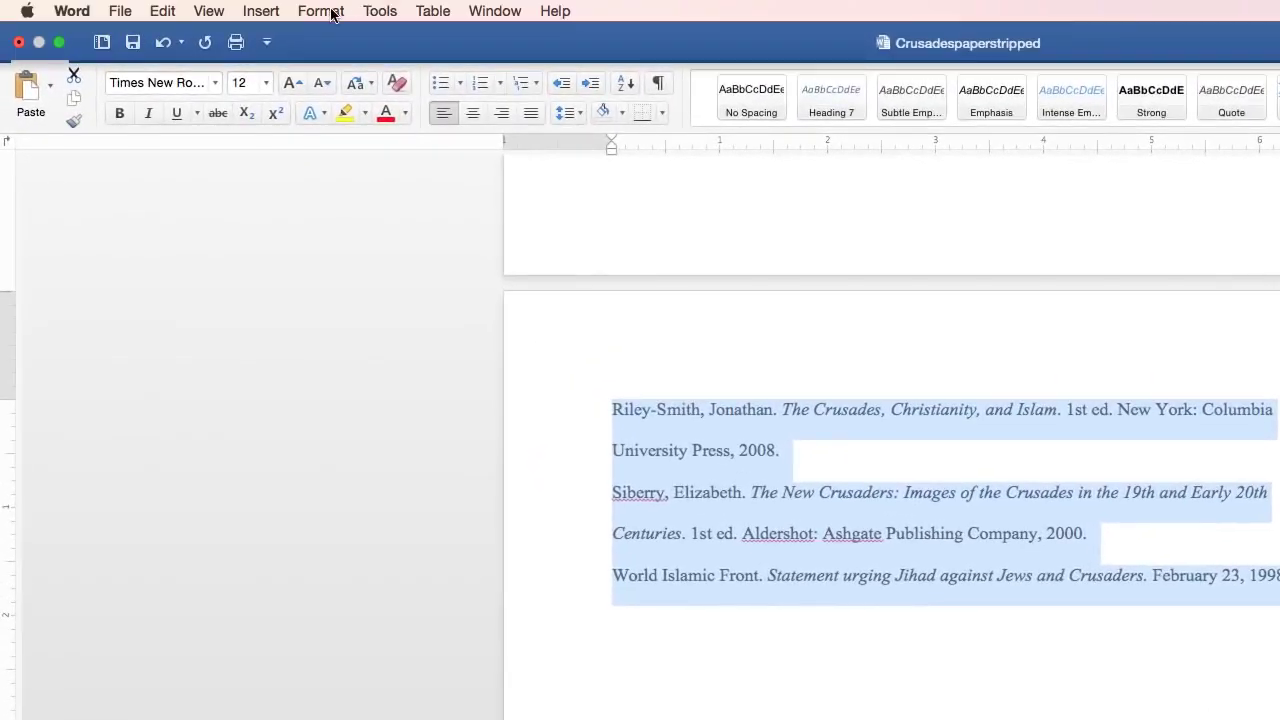
- Apply a Hanging special indent of 0.5" to the selected bibliography entries
left_click(333, 12)
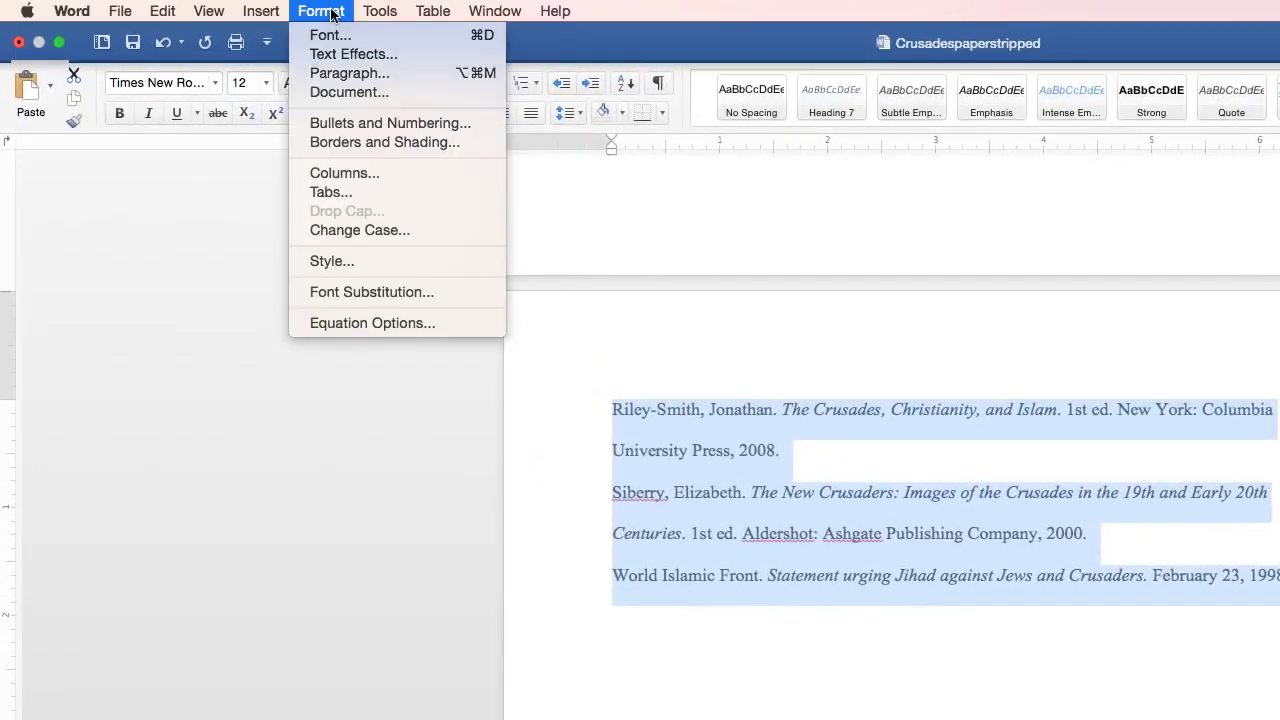
left_click(357, 76)
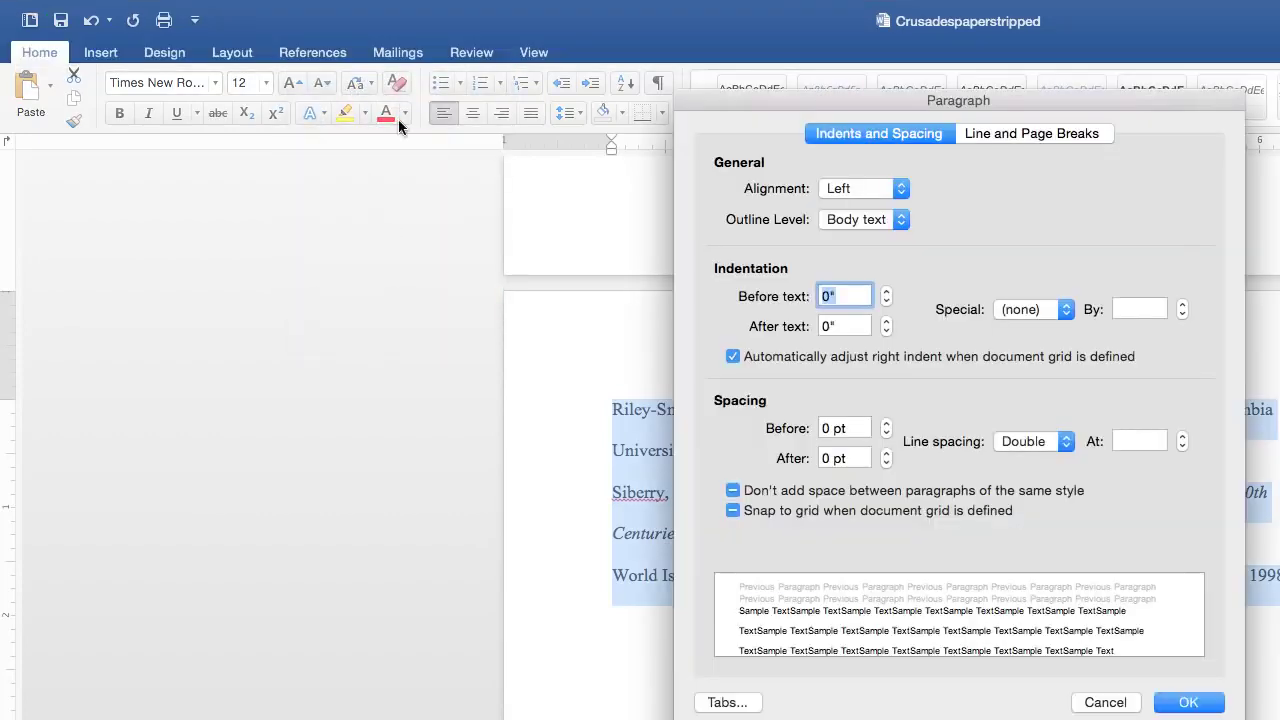
left_click(1072, 310)
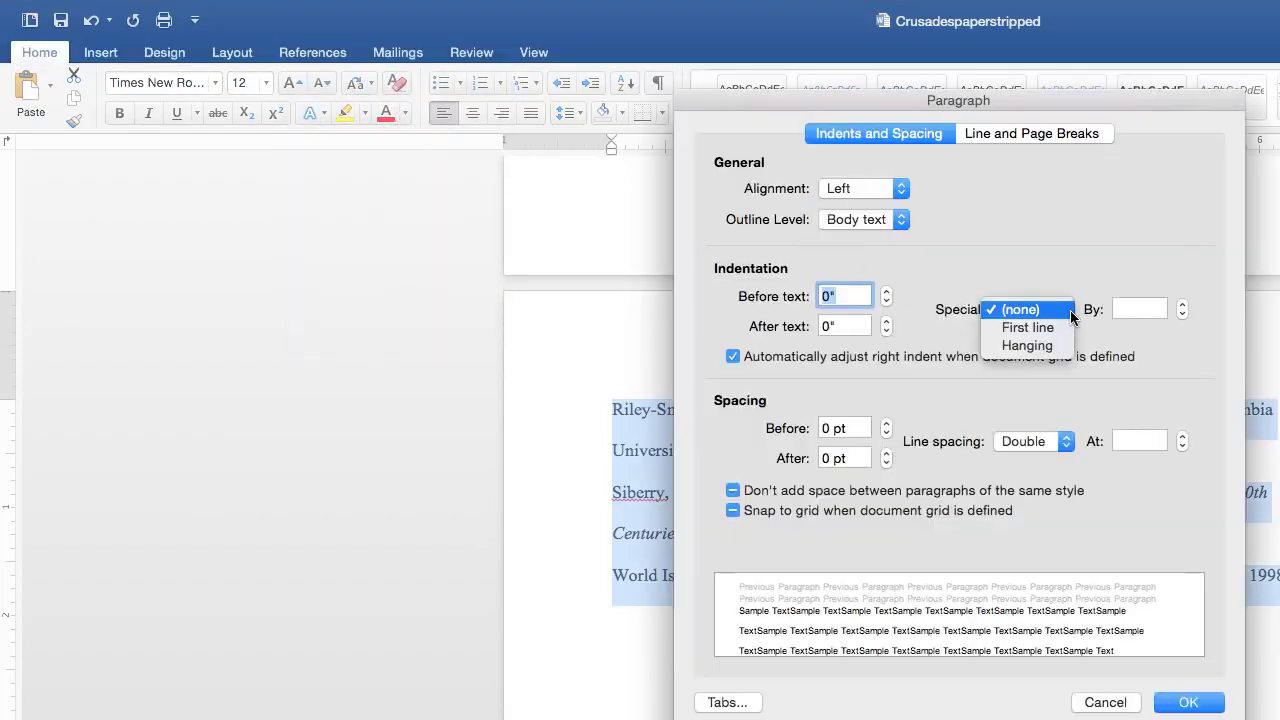
left_click(1040, 345)
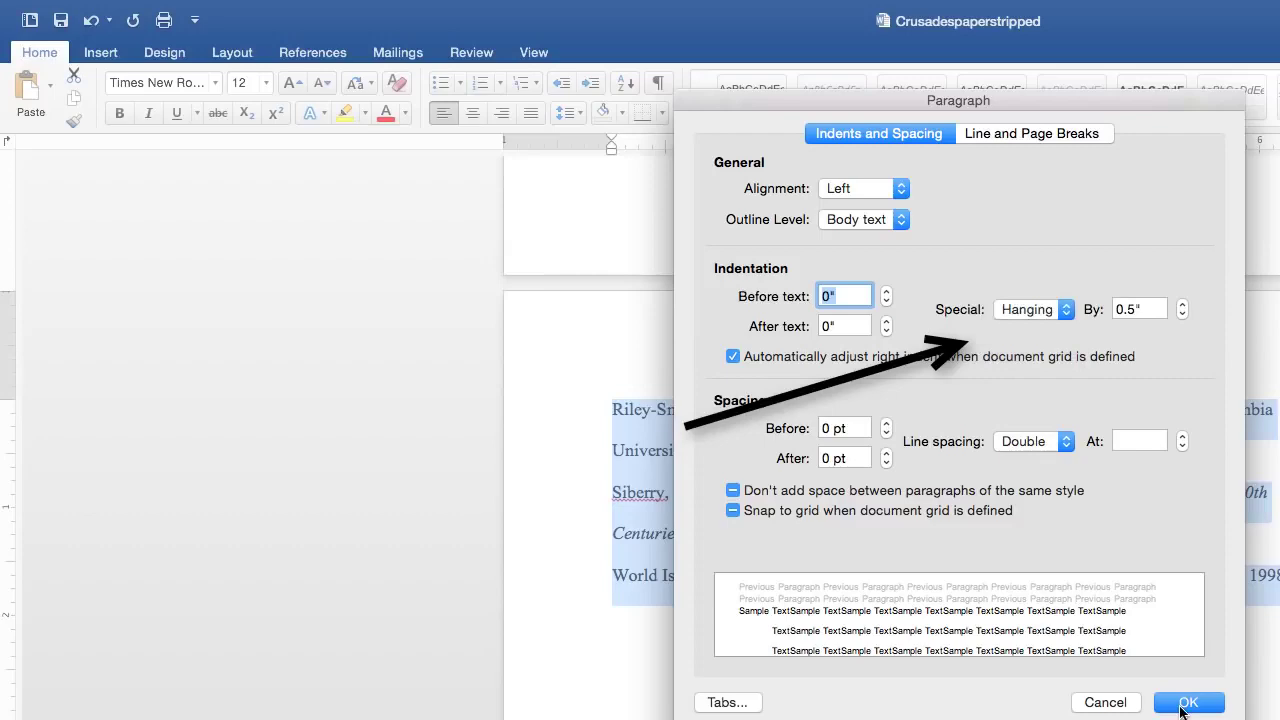
left_click(1186, 703)
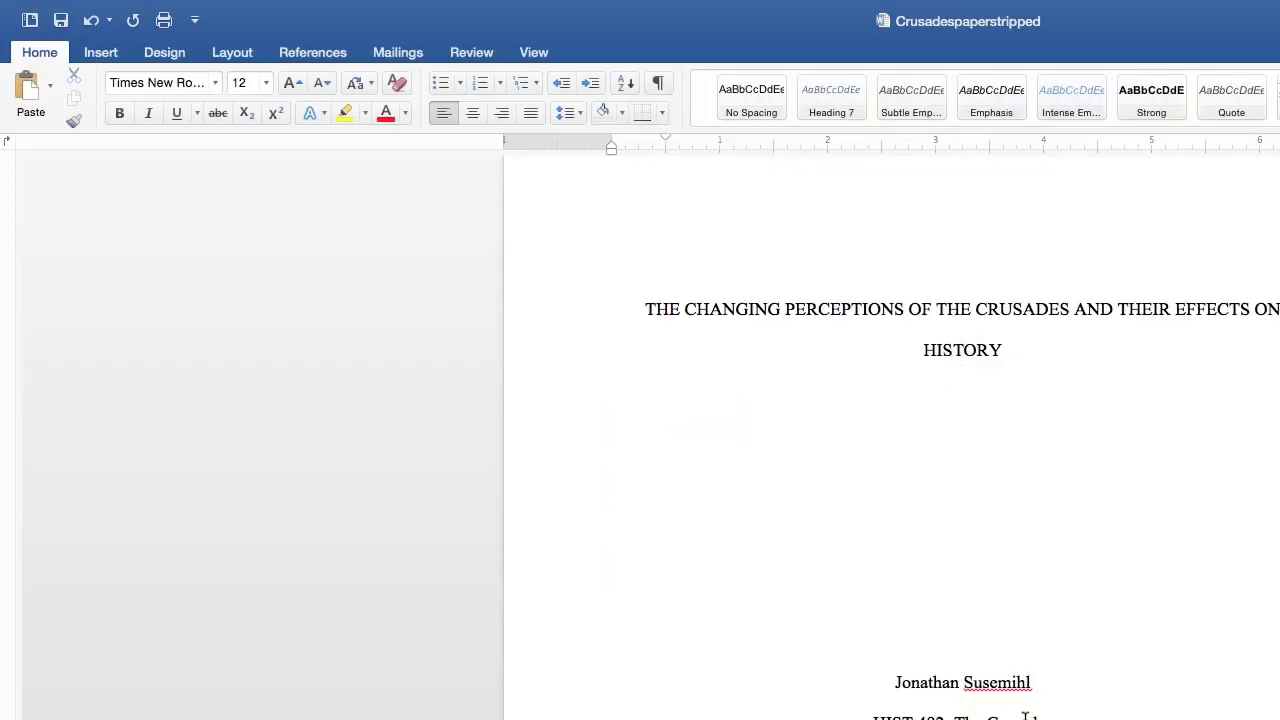